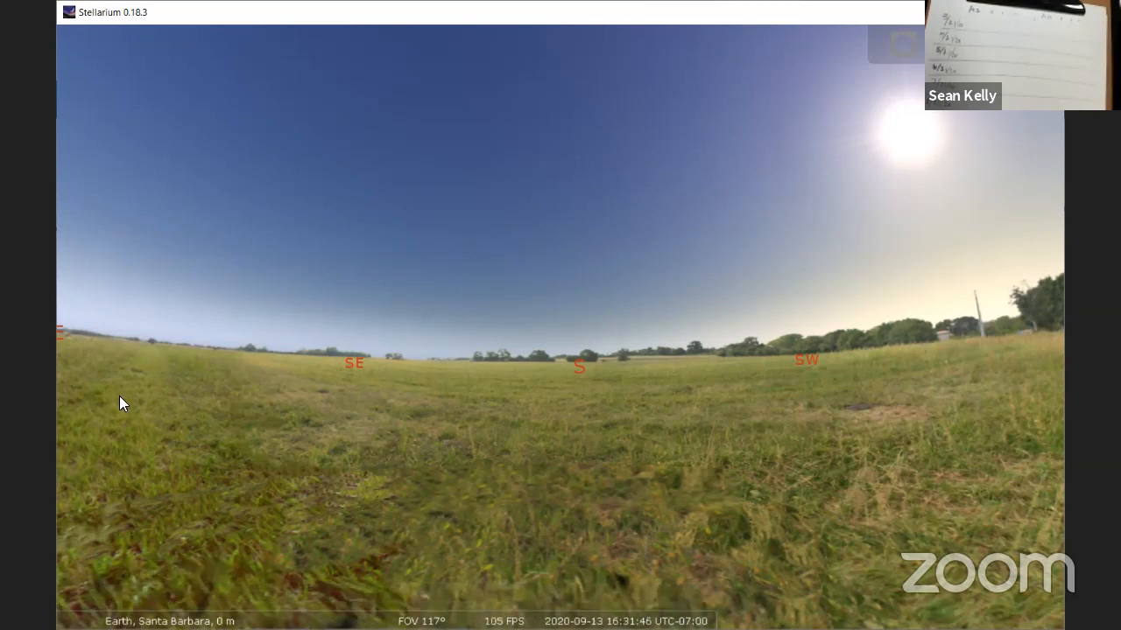
Set the observing location's latitude to N 63°, keeping the existing longitude, and close the location settings.
{"action": "mouse_move", "coordinate": [70, 372]}
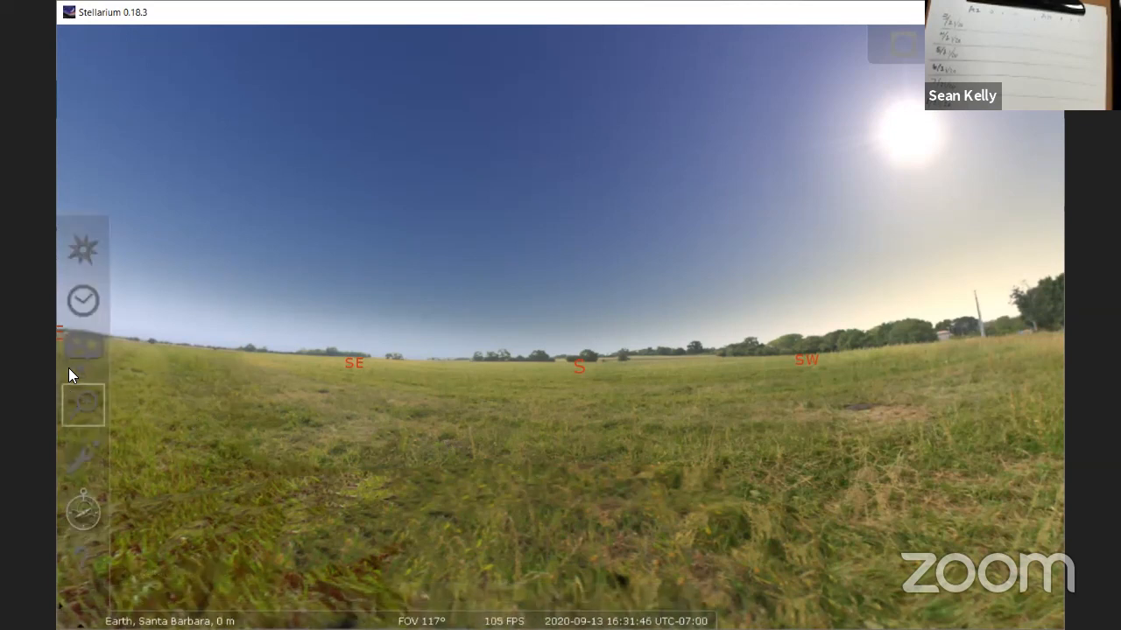
{"action": "left_click", "coordinate": [82, 254]}
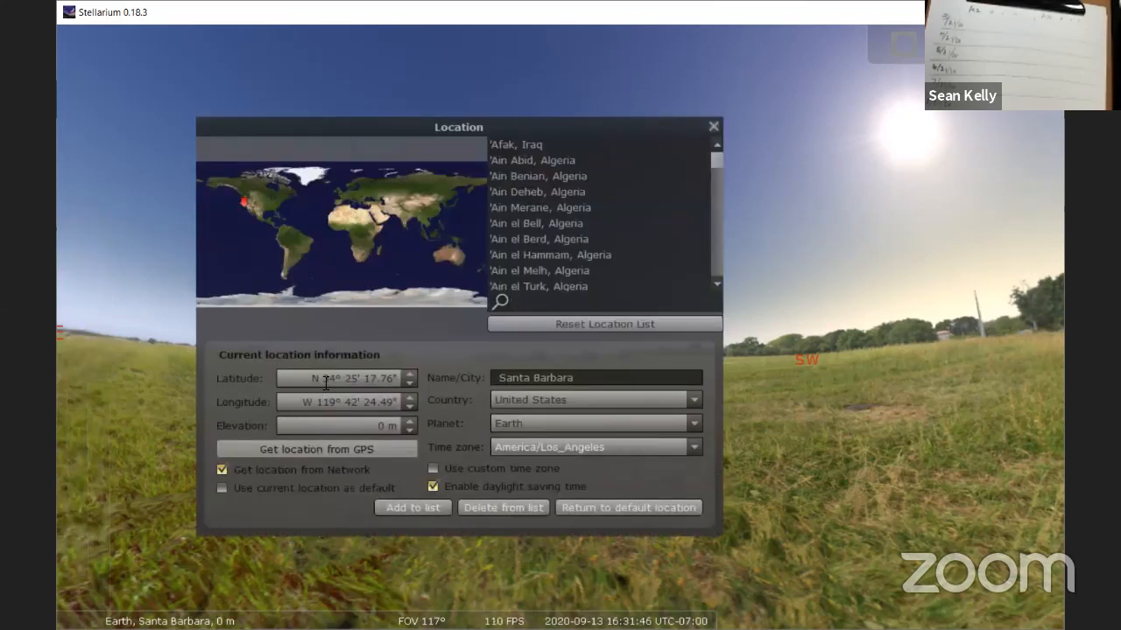
{"action": "left_click_drag", "start_coordinate": [324, 380], "coordinate": [408, 385]}
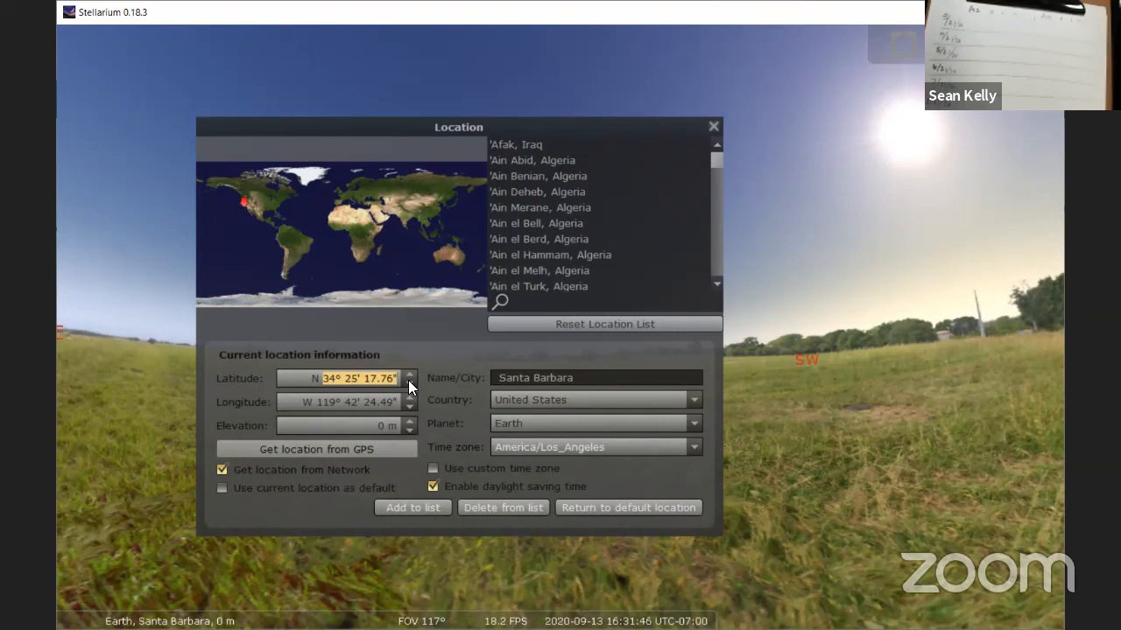
{"action": "type", "text": "63"}
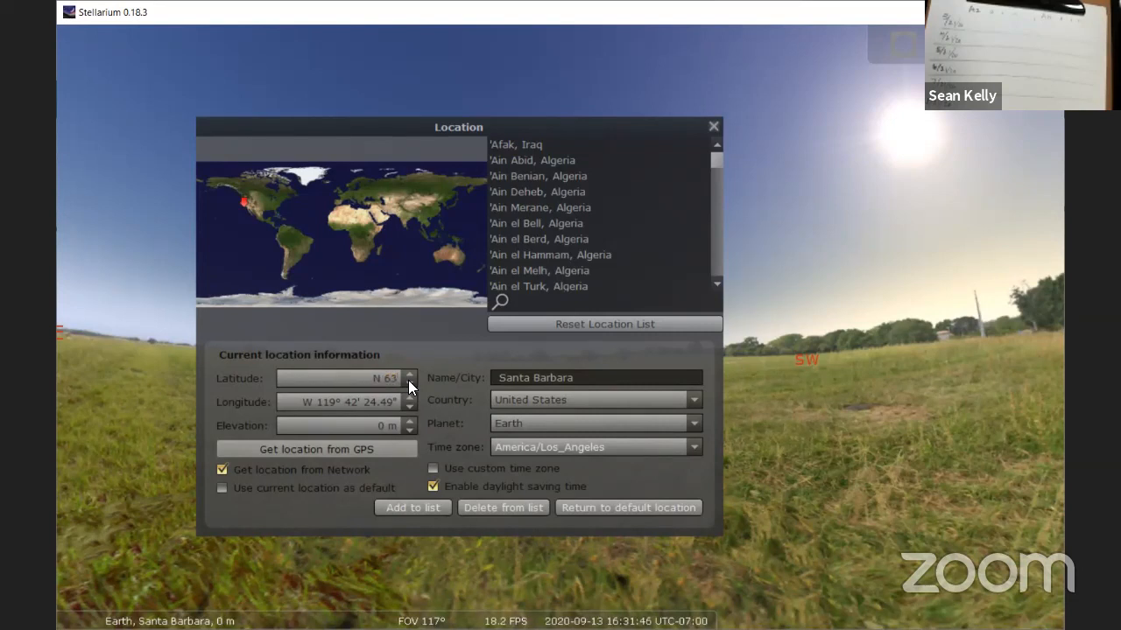
{"action": "key", "text": "Return"}
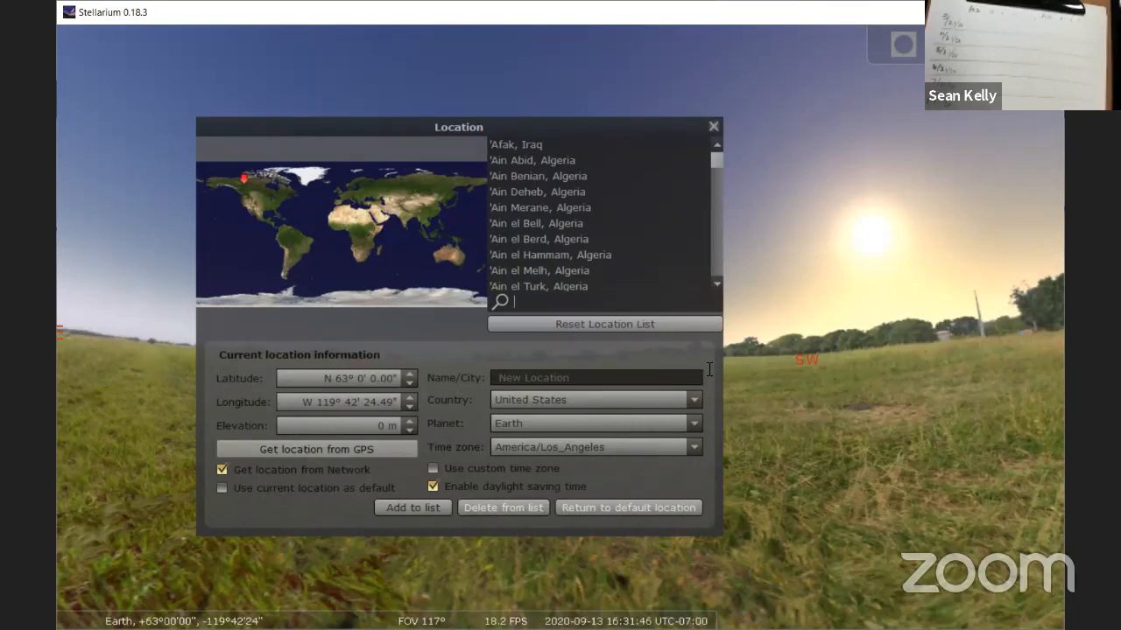
{"action": "left_click", "coordinate": [712, 128]}
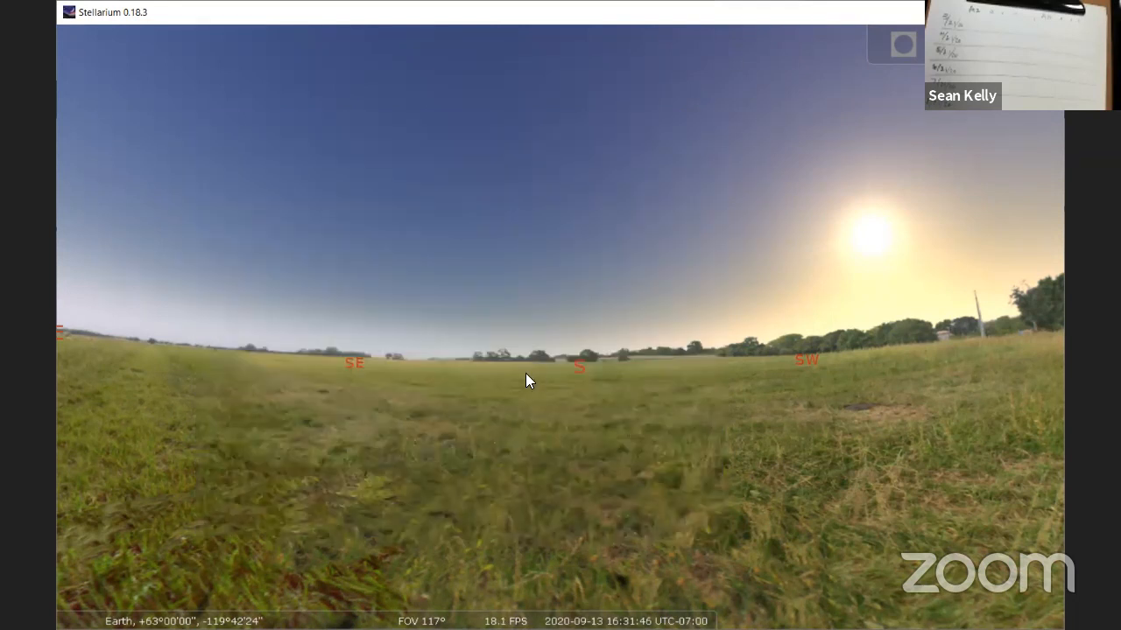
Set the simulation date to 21 March 2020.
{"action": "mouse_move", "coordinate": [61, 366]}
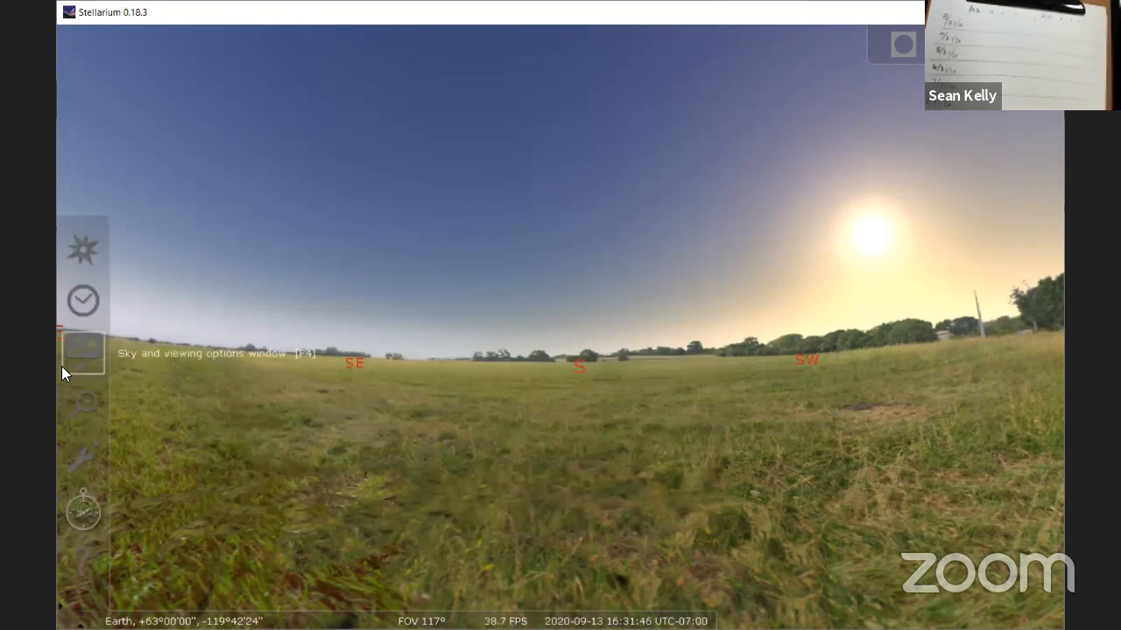
{"action": "left_click", "coordinate": [82, 301]}
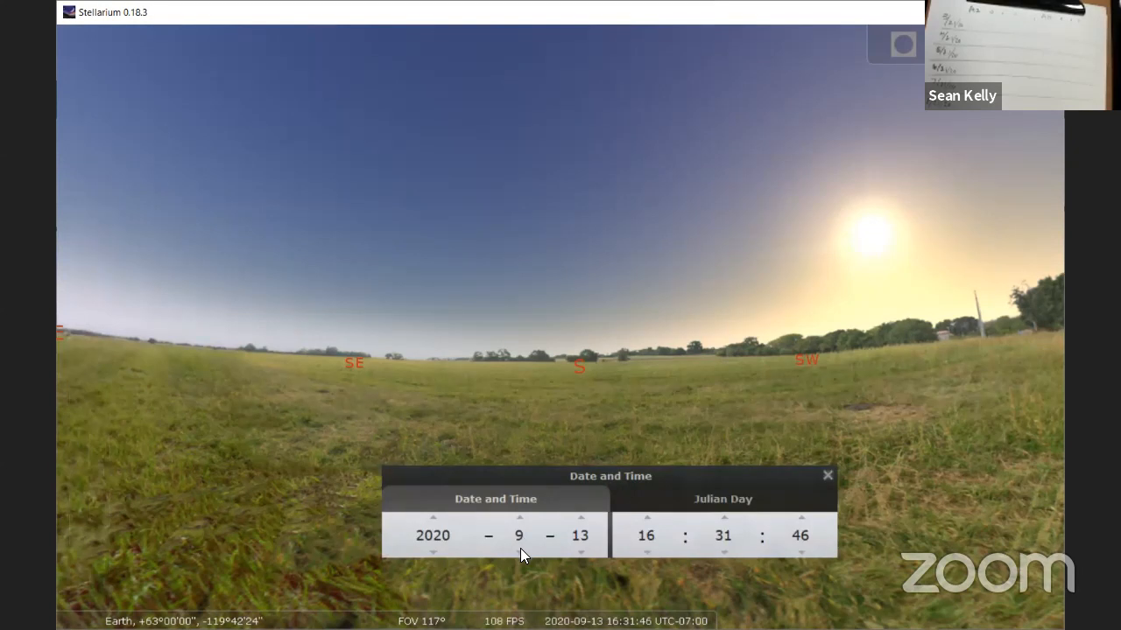
{"action": "scroll", "coordinate": [518, 550], "scroll_direction": "down", "scroll_amount": 6}
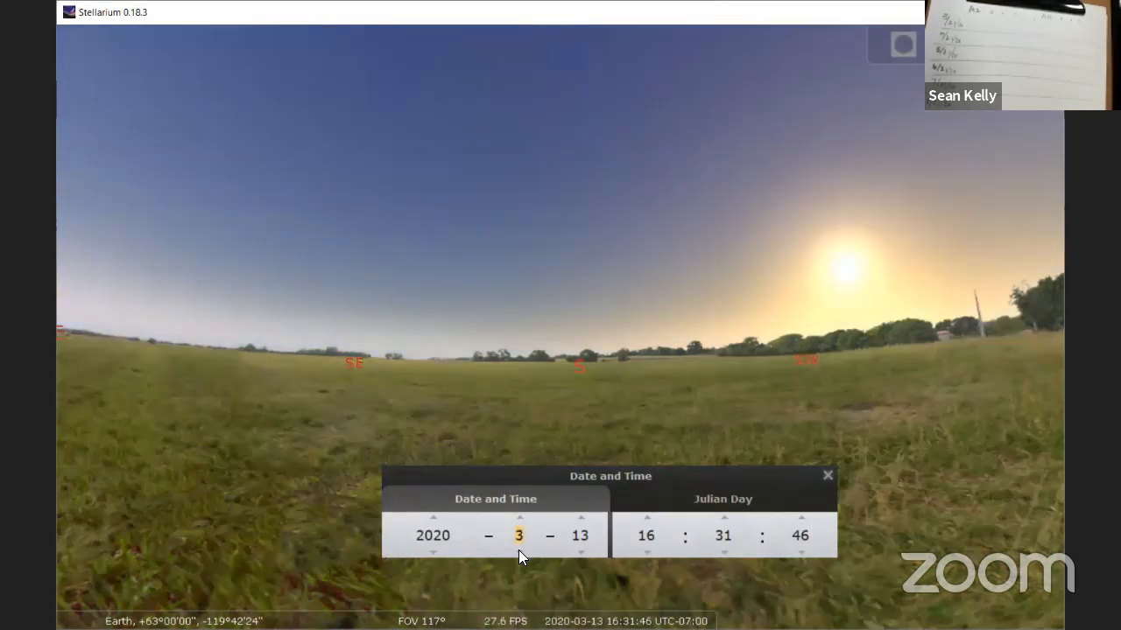
{"action": "left_click", "coordinate": [581, 519]}
{"action": "left_click", "coordinate": [581, 518]}
{"action": "left_click", "coordinate": [581, 518]}
{"action": "left_click", "coordinate": [582, 518]}
{"action": "left_click", "coordinate": [581, 518]}
{"action": "left_click", "coordinate": [582, 518]}
{"action": "left_click", "coordinate": [581, 518]}
{"action": "left_click", "coordinate": [581, 518]}
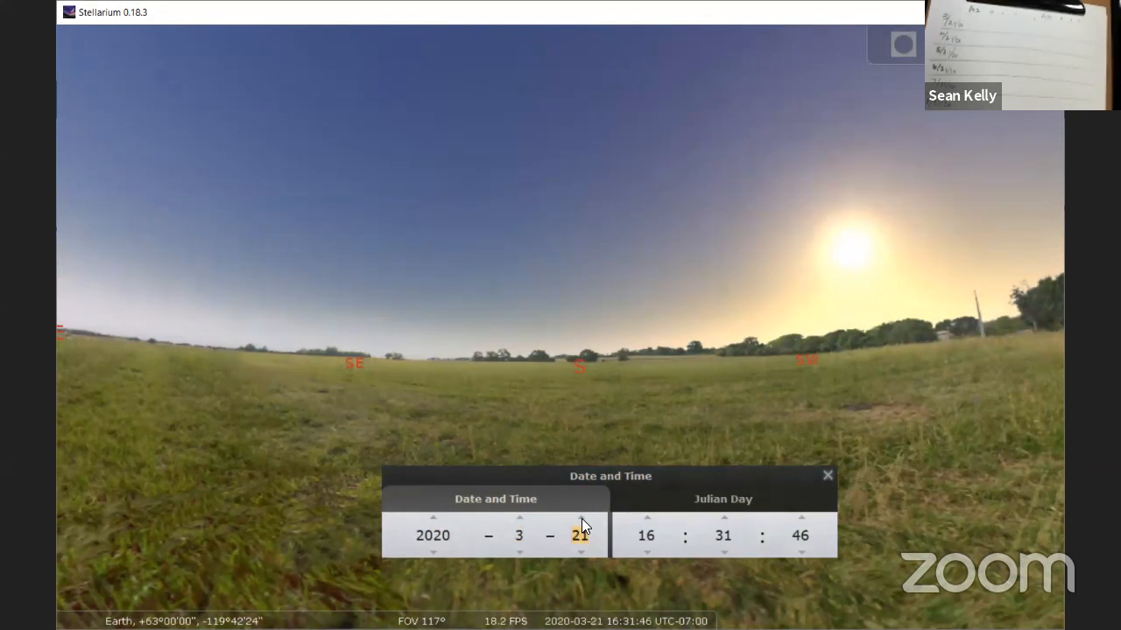
Set the simulation time to 12:30:00.
{"action": "left_click", "coordinate": [646, 552]}
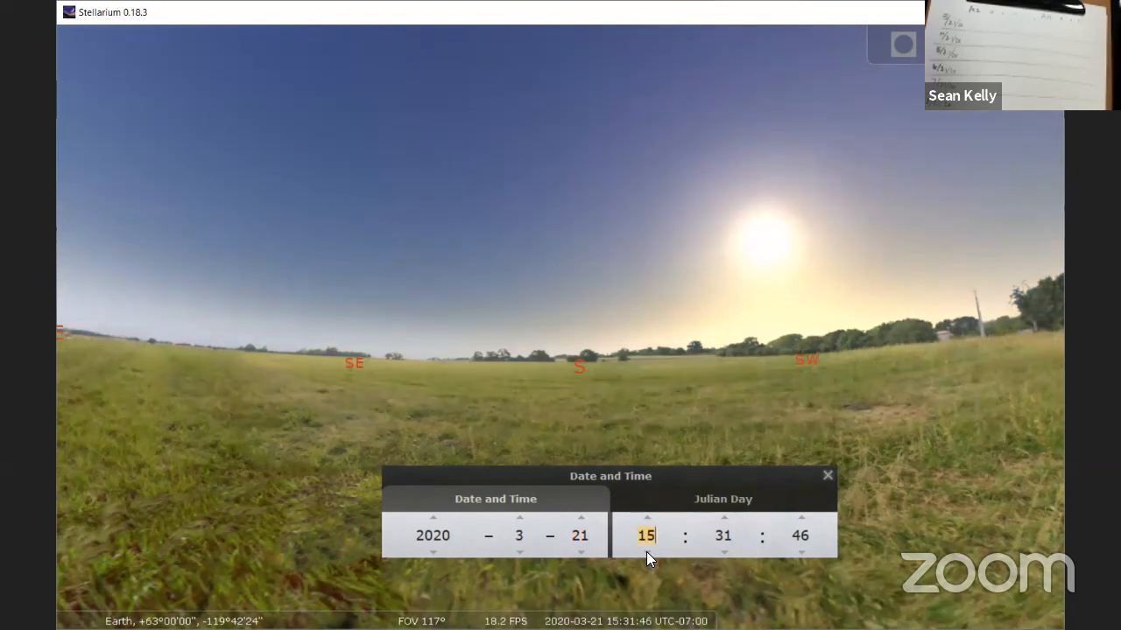
{"action": "left_click", "coordinate": [646, 552]}
{"action": "left_click", "coordinate": [646, 551]}
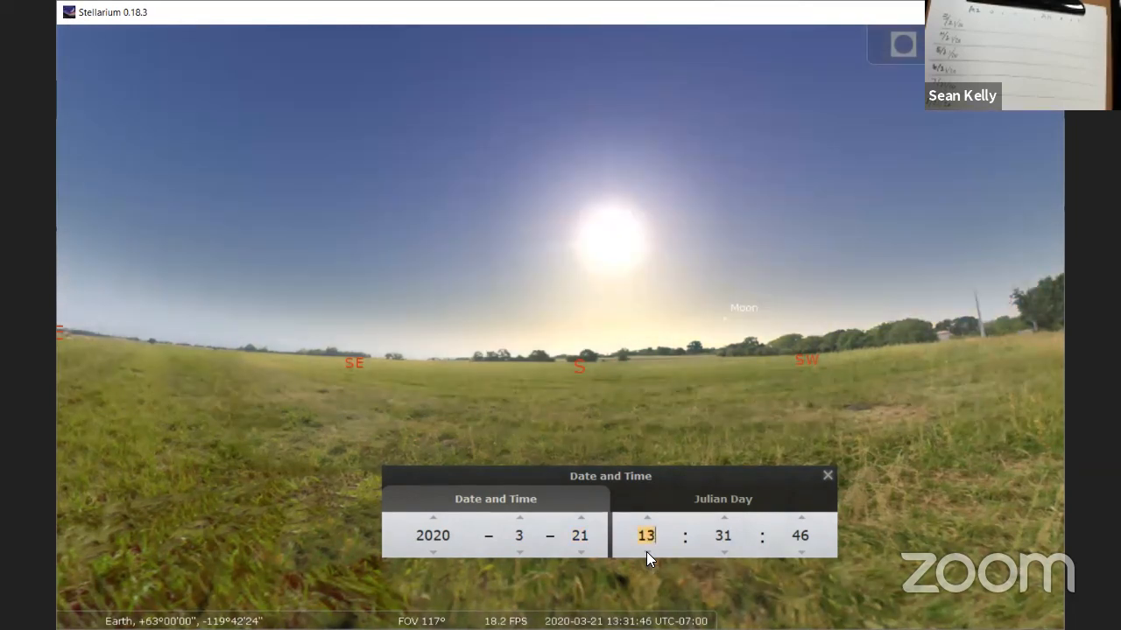
{"action": "left_click", "coordinate": [646, 552]}
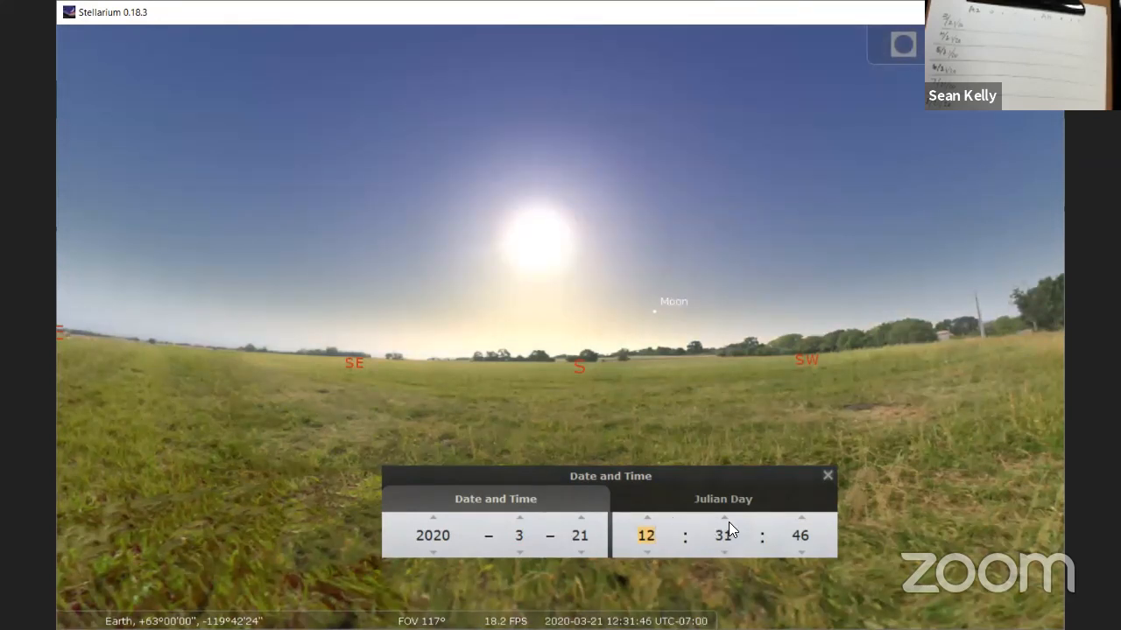
{"action": "left_click", "coordinate": [723, 551]}
{"action": "left_click", "coordinate": [800, 553]}
{"action": "left_click", "coordinate": [801, 553]}
{"action": "left_click", "coordinate": [800, 553]}
{"action": "left_click", "coordinate": [800, 553]}
{"action": "left_click", "coordinate": [800, 552]}
{"action": "left_click", "coordinate": [801, 553]}
{"action": "left_click", "coordinate": [800, 552]}
{"action": "left_click", "coordinate": [800, 553]}
{"action": "left_click", "coordinate": [800, 553]}
{"action": "left_click", "coordinate": [800, 553]}
{"action": "left_click", "coordinate": [800, 552]}
{"action": "left_click", "coordinate": [800, 553]}
{"action": "left_click", "coordinate": [800, 553]}
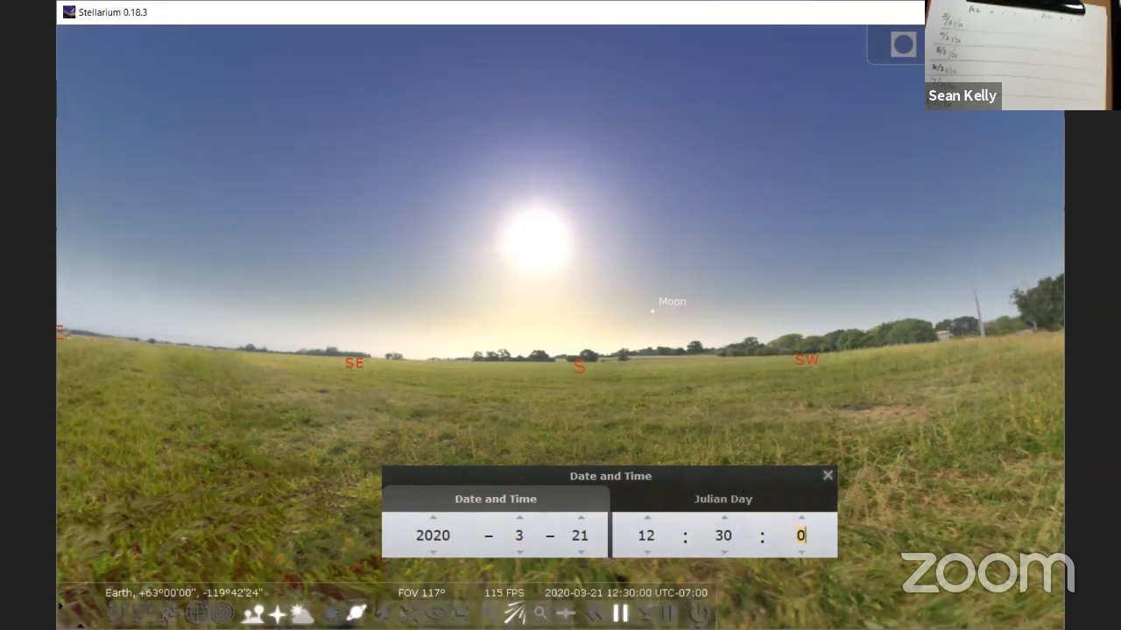
Turn off the atmosphere and select the Sun to read its azimuth and altitude.
{"action": "left_click", "coordinate": [301, 614]}
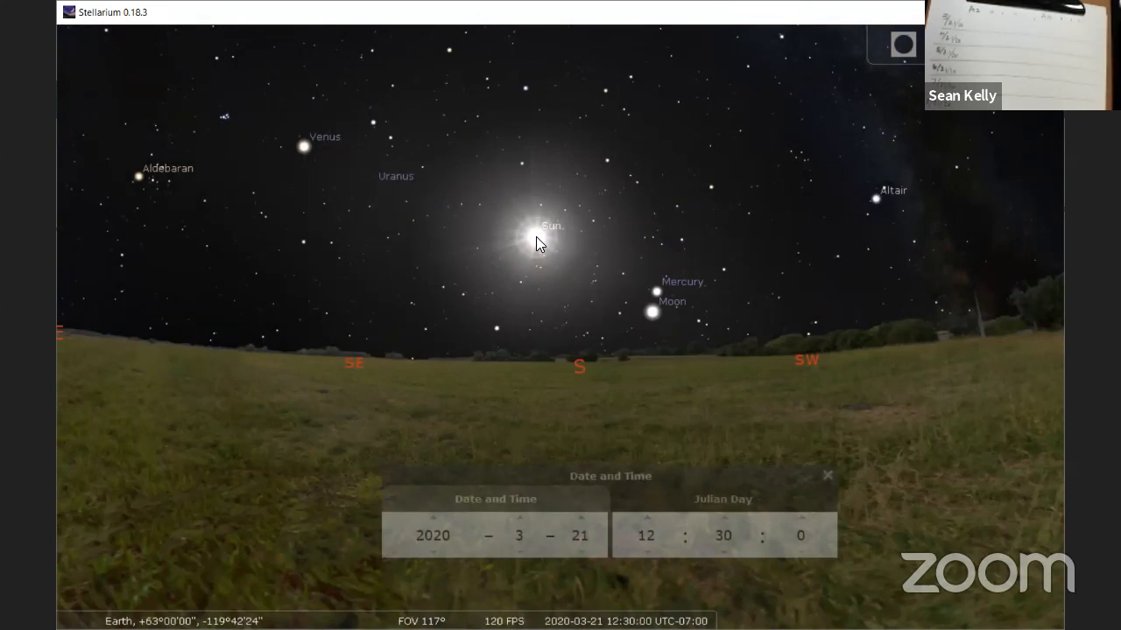
{"action": "left_click", "coordinate": [537, 245]}
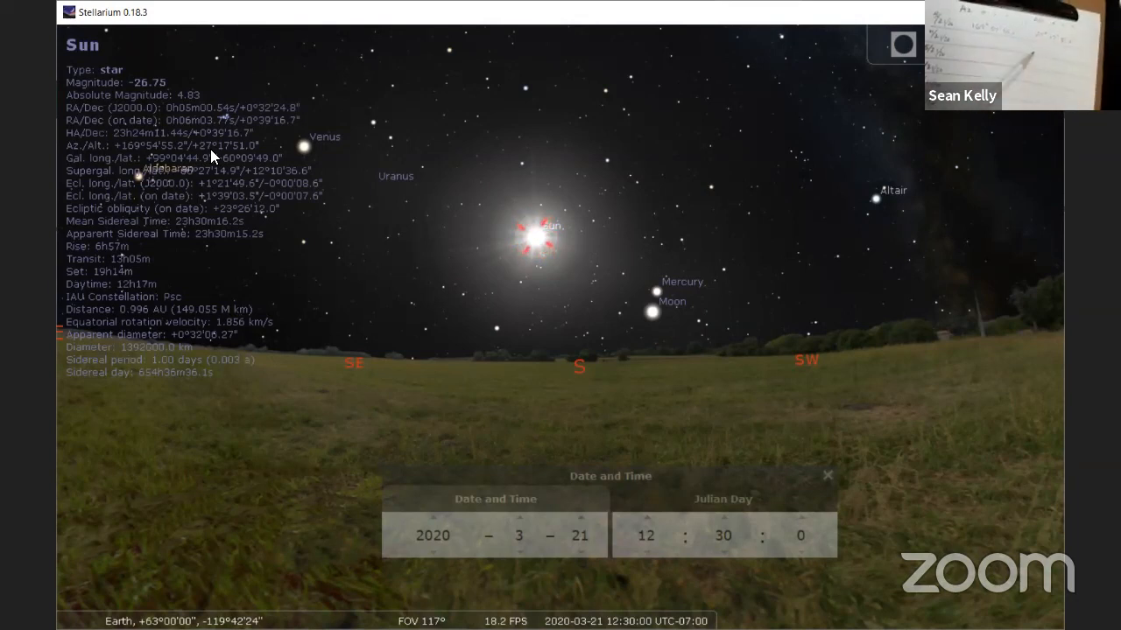
Advance the date month by month from 21 April to 21 August 2020, reading the Sun's azimuth and altitude each time.
{"action": "left_click", "coordinate": [519, 517]}
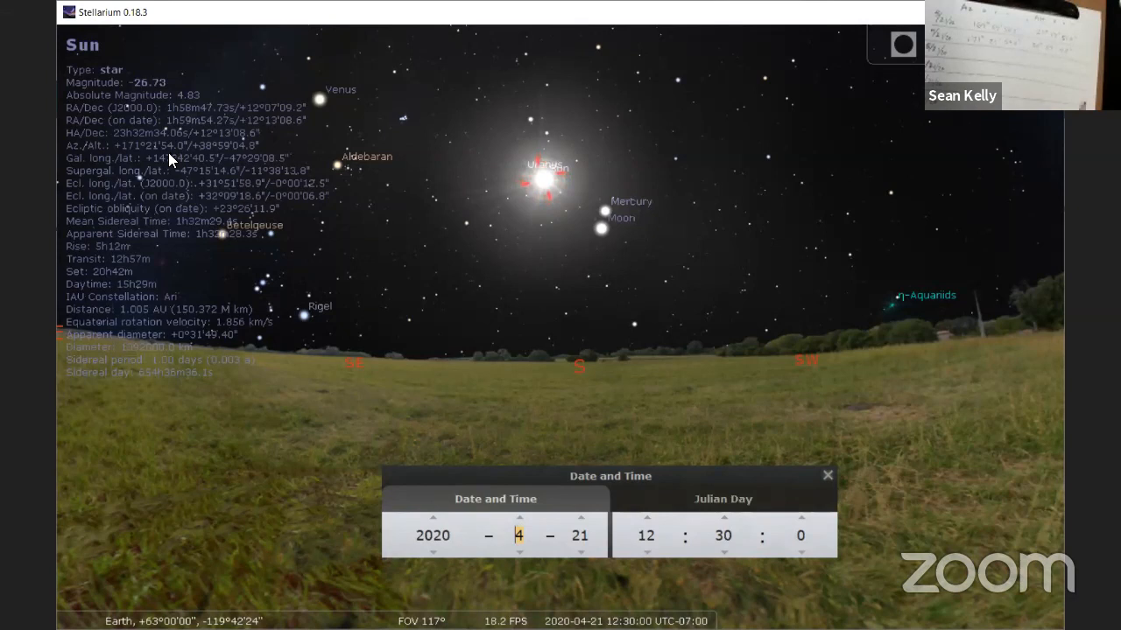
{"action": "left_click", "coordinate": [520, 517]}
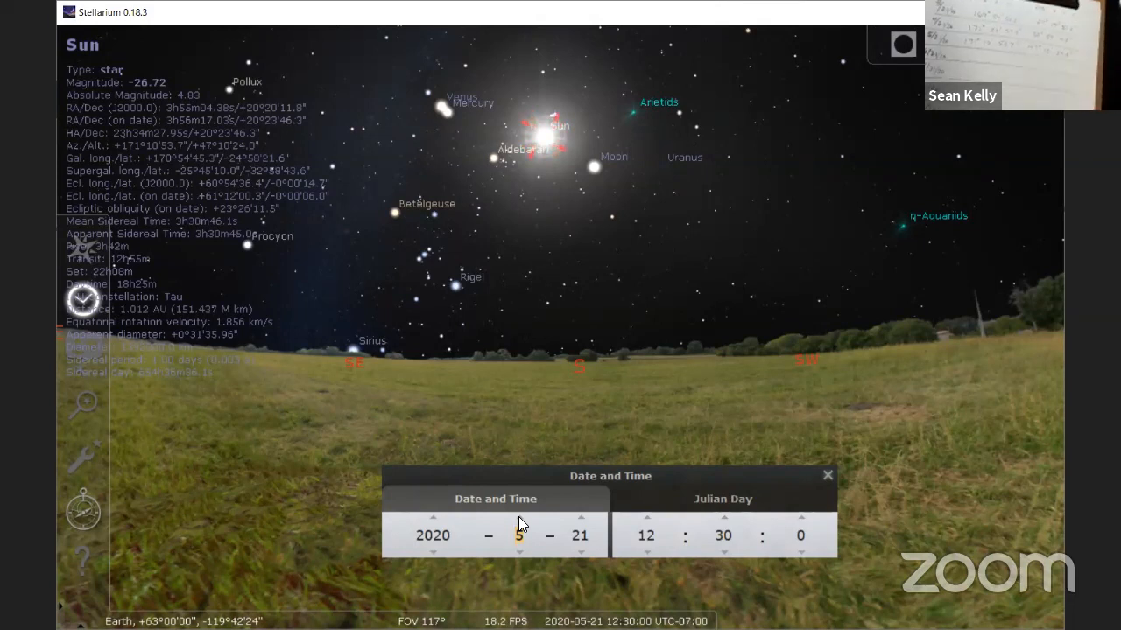
{"action": "left_click", "coordinate": [519, 517]}
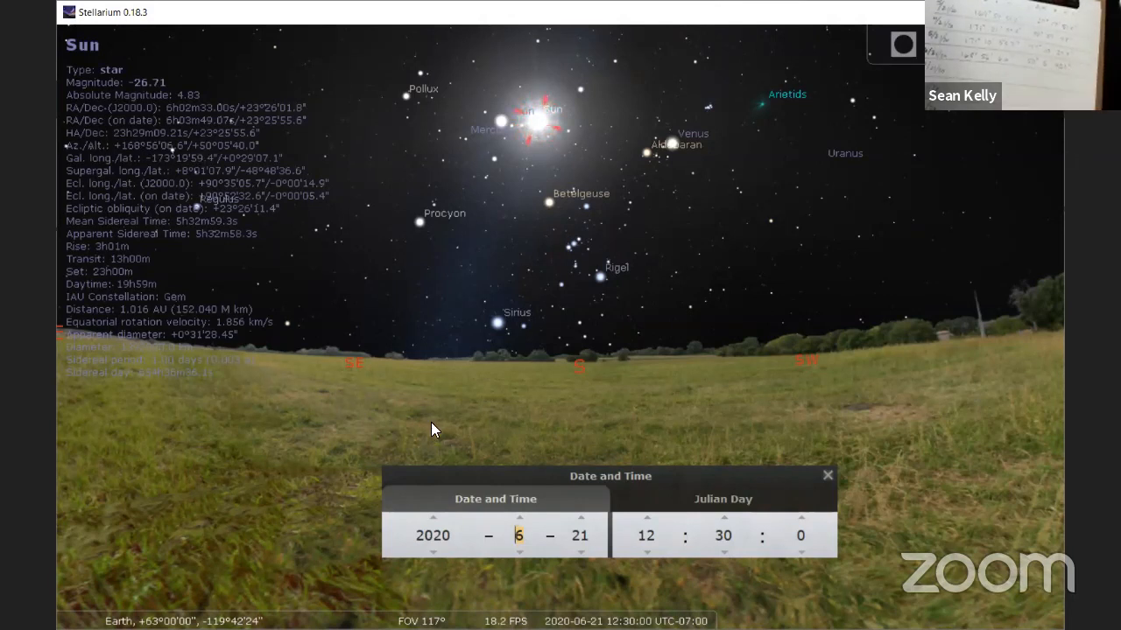
{"action": "scroll", "coordinate": [518, 524], "scroll_direction": "up", "scroll_amount": 1}
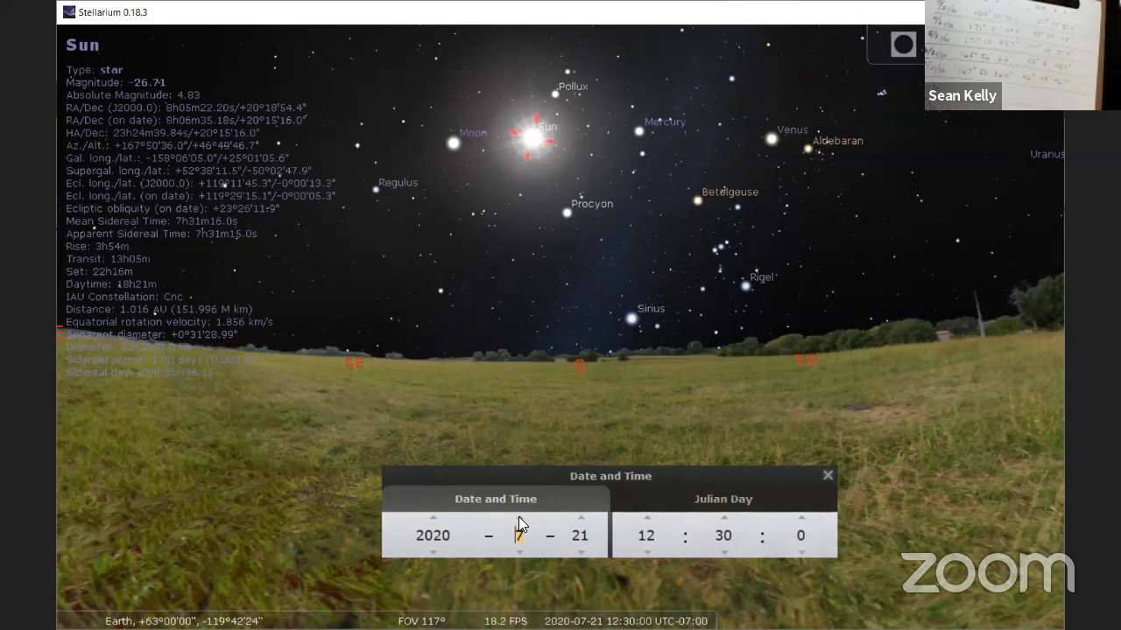
{"action": "left_click", "coordinate": [520, 518]}
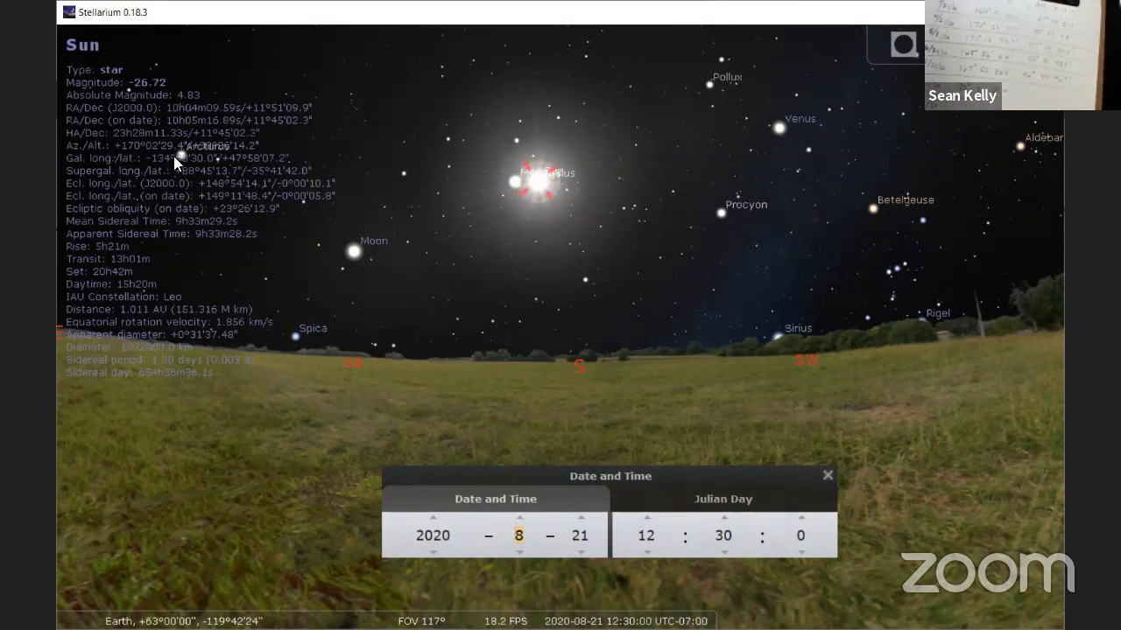
{"action": "left_click_drag", "start_coordinate": [273, 233], "coordinate": [269, 252]}
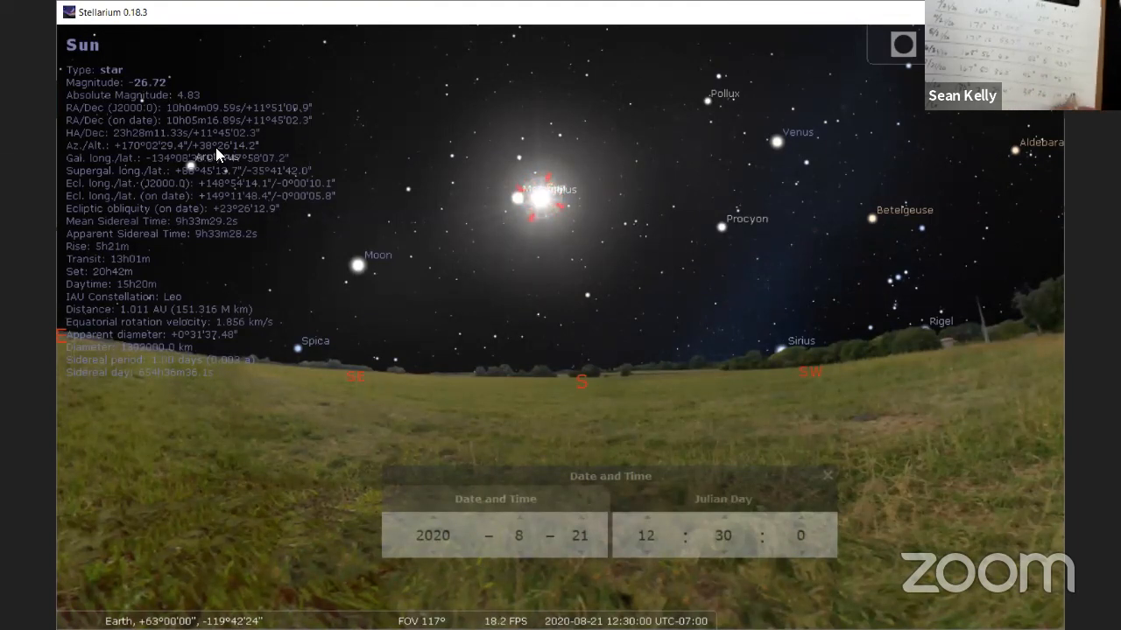
Advance the date to 21 September and 21 October 2020, reading the Sun's azimuth and altitude on each date.
{"action": "left_click", "coordinate": [520, 518]}
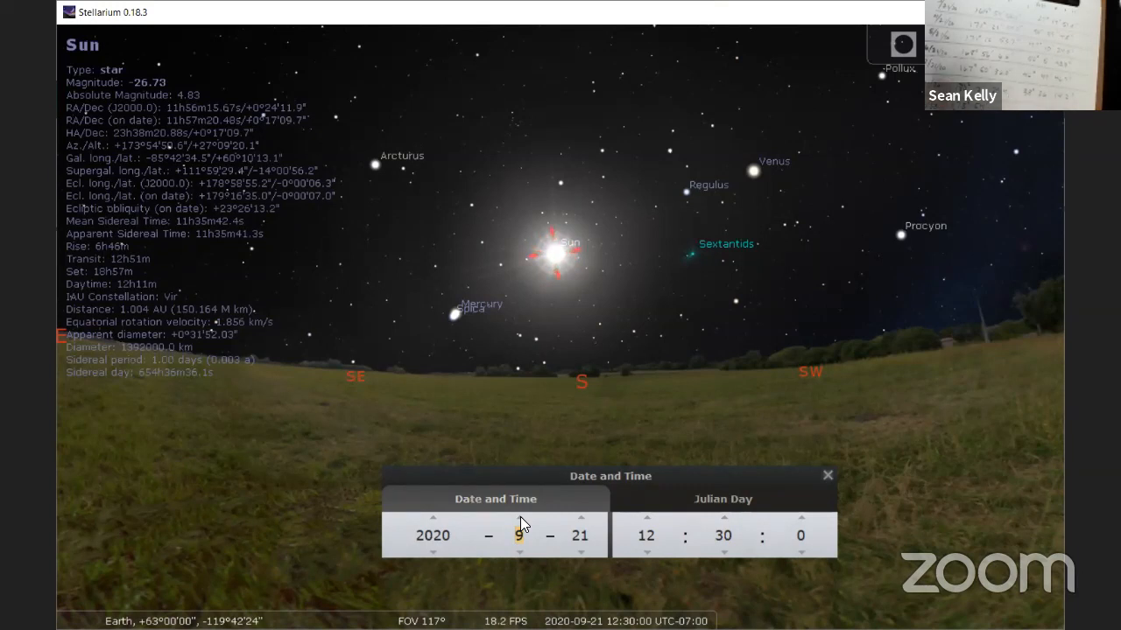
{"action": "mouse_move", "coordinate": [342, 296]}
{"action": "left_mouse_down"}
{"action": "mouse_move", "coordinate": [352, 322]}
{"action": "mouse_move", "coordinate": [348, 306]}
{"action": "left_mouse_up"}
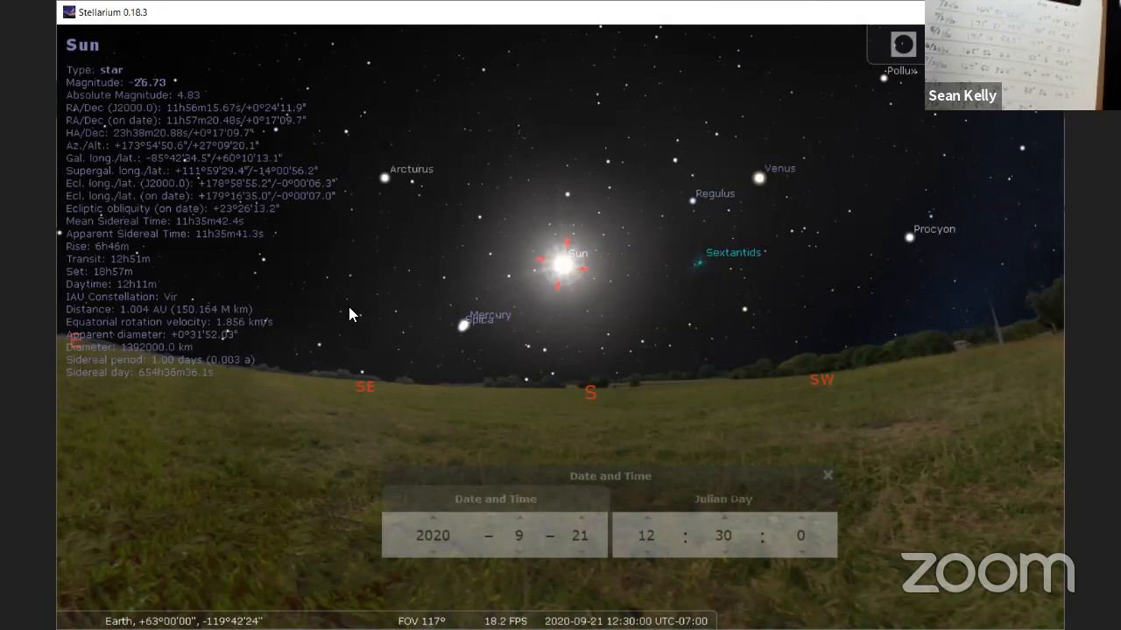
{"action": "scroll", "coordinate": [519, 518], "scroll_direction": "up", "scroll_amount": 1}
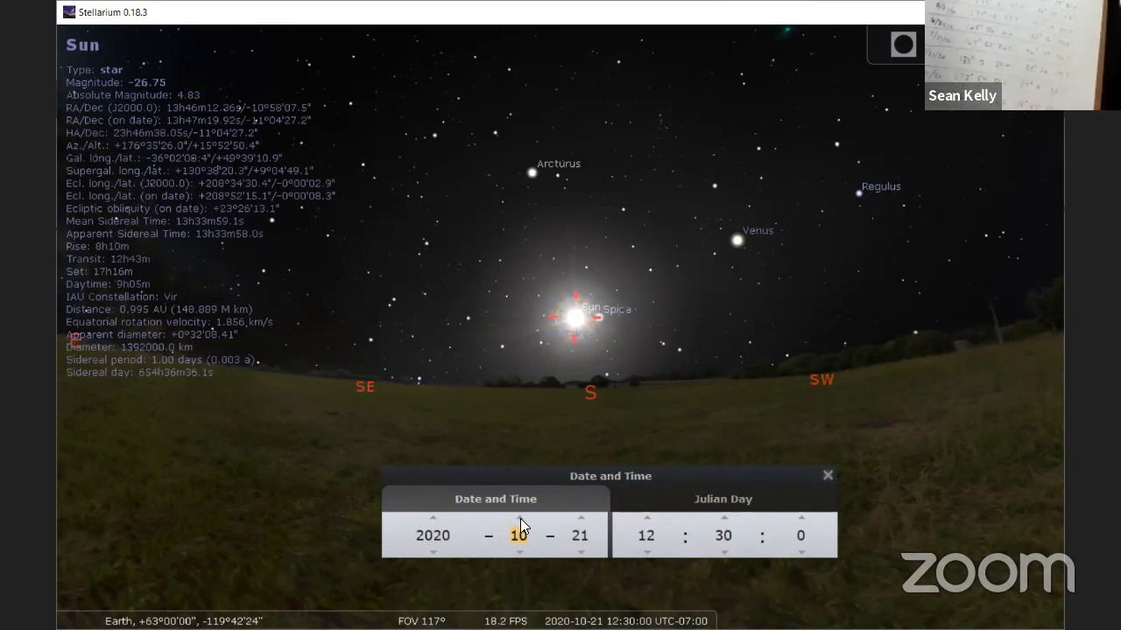
Set the date to 21 November 2020 and the time to 11:30:00 for standard time, reading the Sun's azimuth and altitude.
{"action": "left_click", "coordinate": [520, 518]}
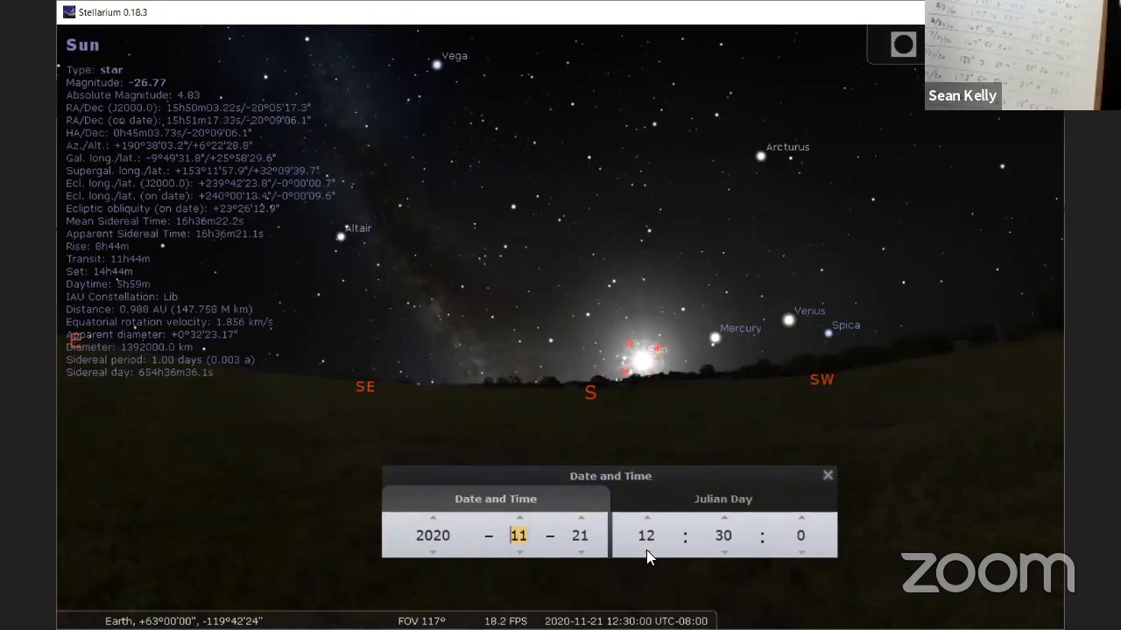
{"action": "left_click", "coordinate": [646, 552]}
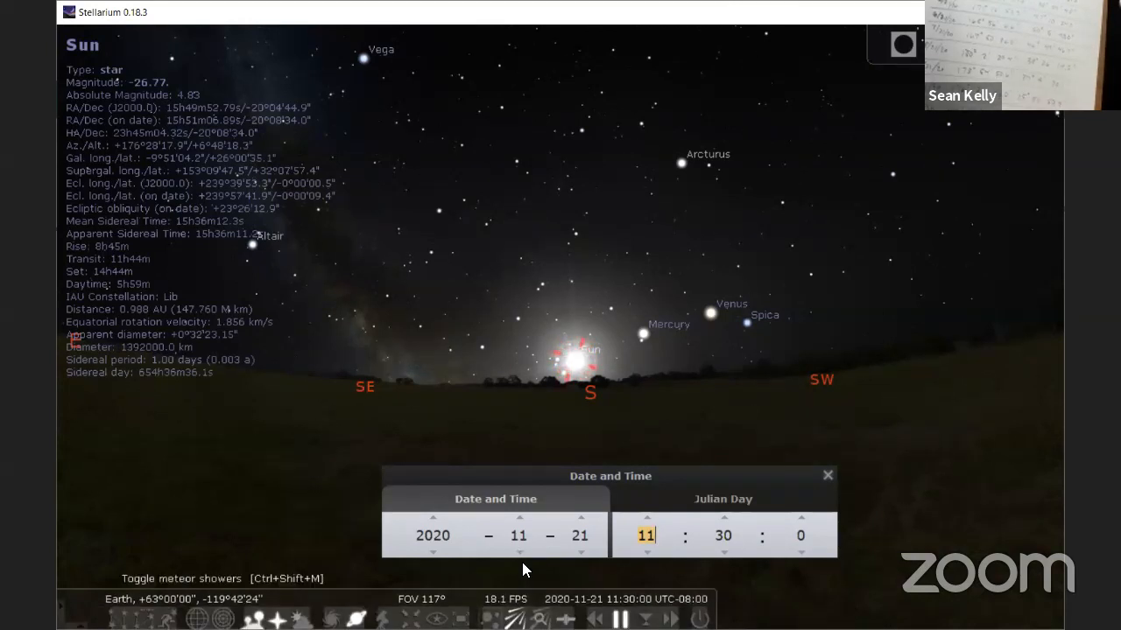
Advance the date month by month from 21 December 2020 to 21 February 2021, reading the Sun's azimuth and altitude each time.
{"action": "left_click", "coordinate": [518, 514]}
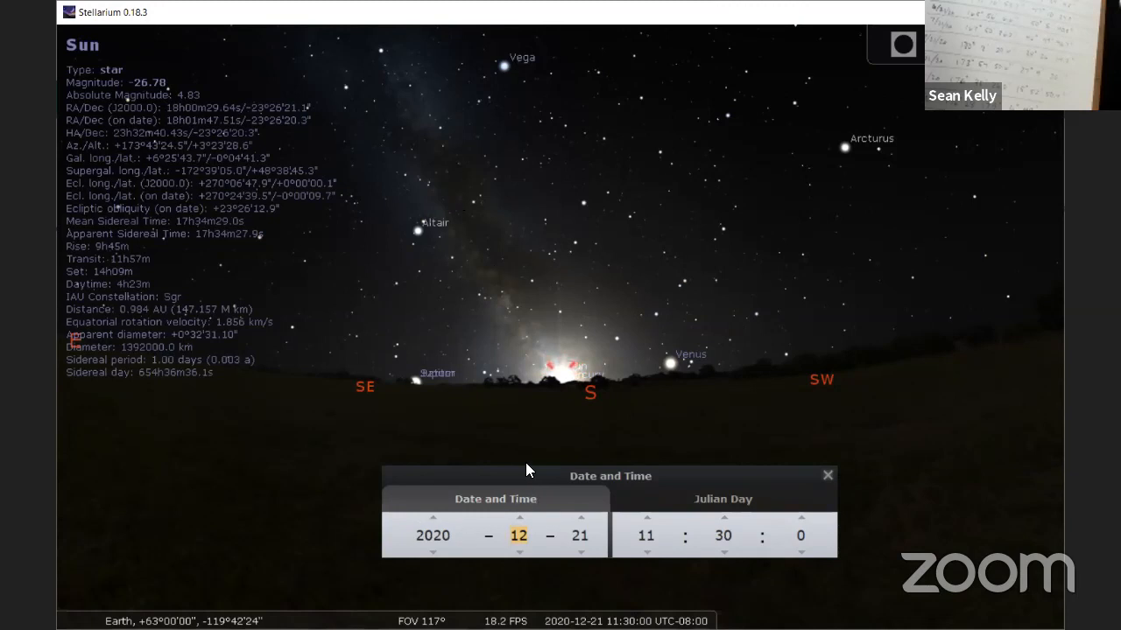
{"action": "left_click", "coordinate": [518, 516]}
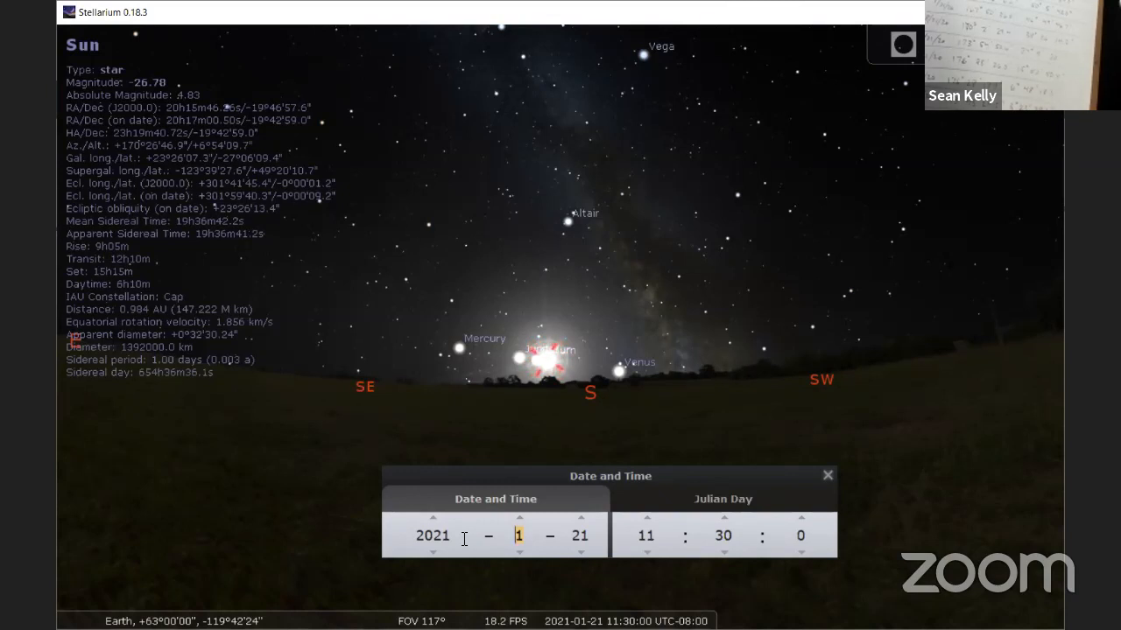
{"action": "left_click", "coordinate": [521, 518]}
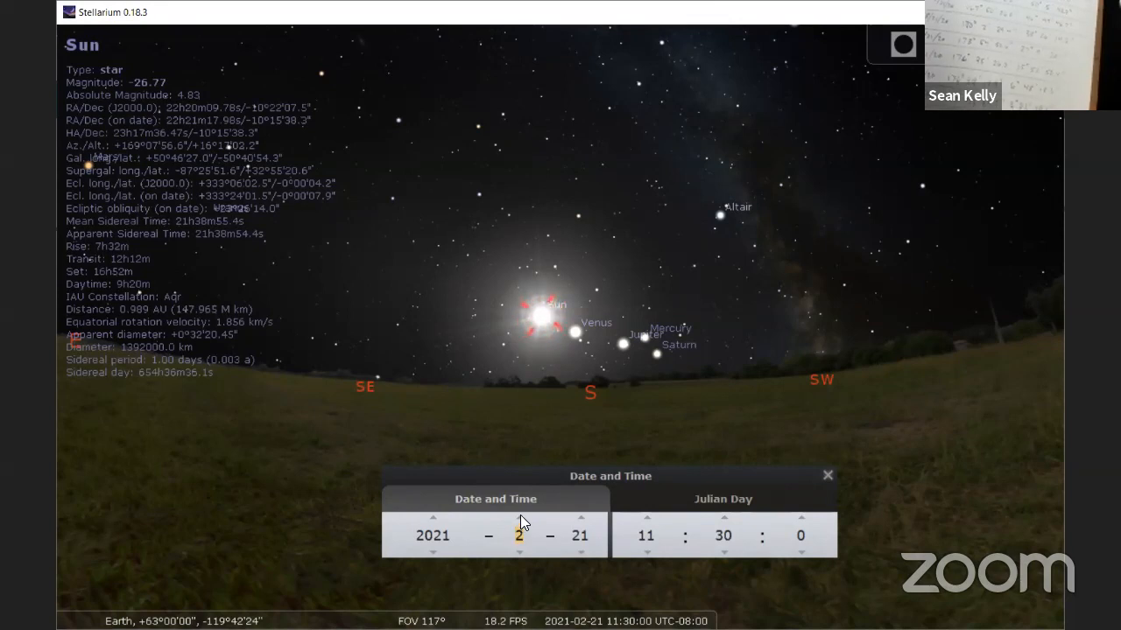
{"action": "left_click_drag", "start_coordinate": [338, 313], "coordinate": [323, 325]}
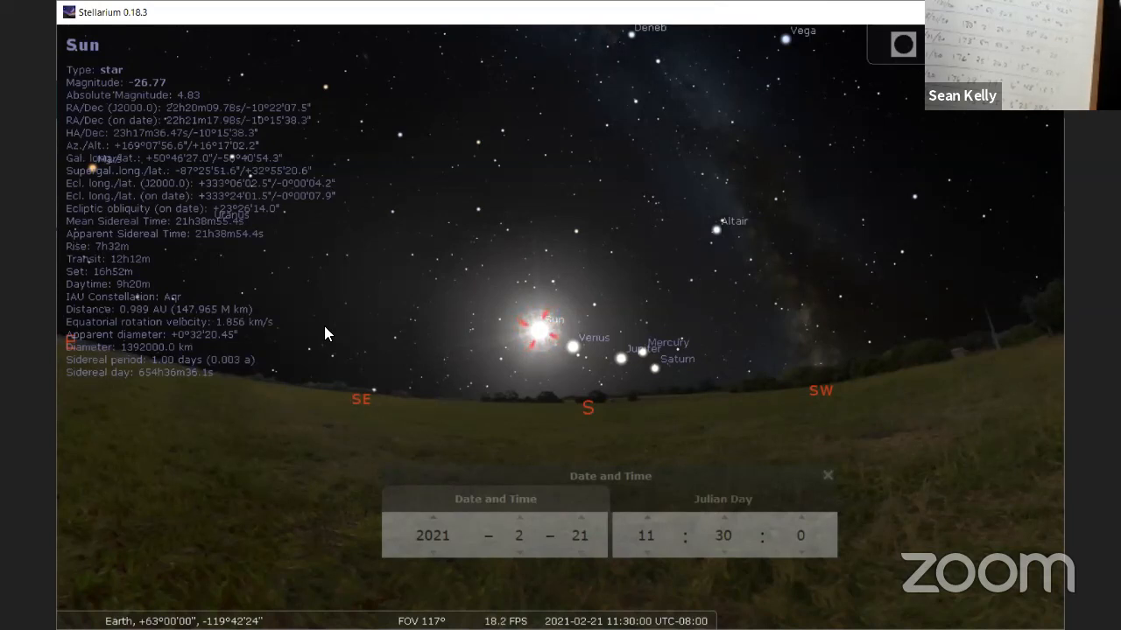
Set the date to 21 March 2021 and the time to 12:30:00, reading the Sun's azimuth and altitude.
{"action": "left_click", "coordinate": [520, 517]}
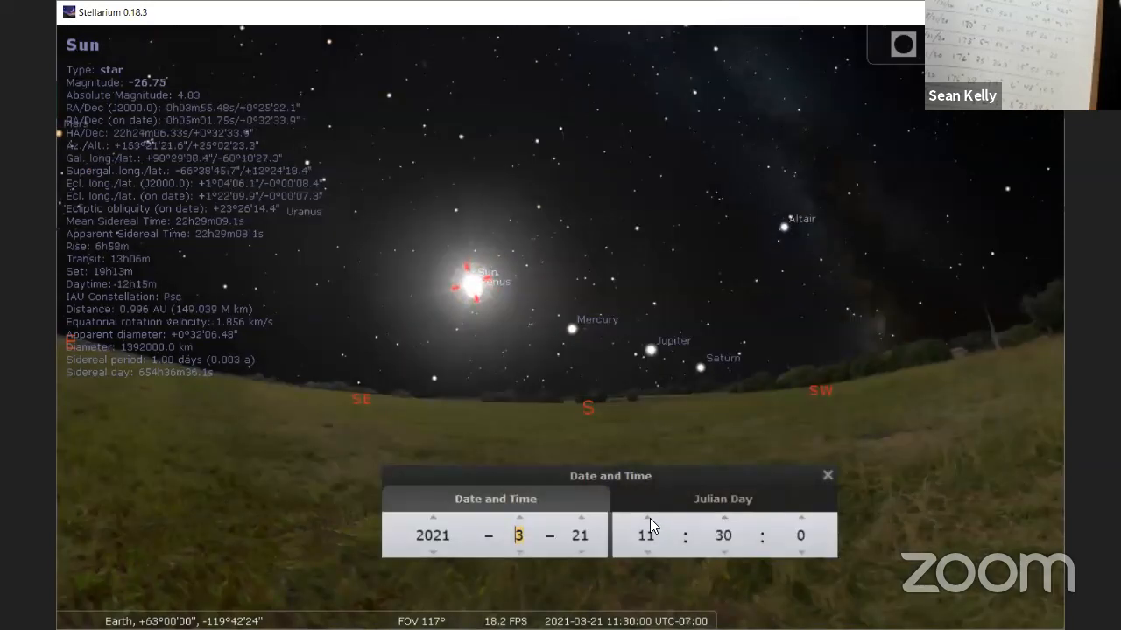
{"action": "left_click", "coordinate": [644, 516]}
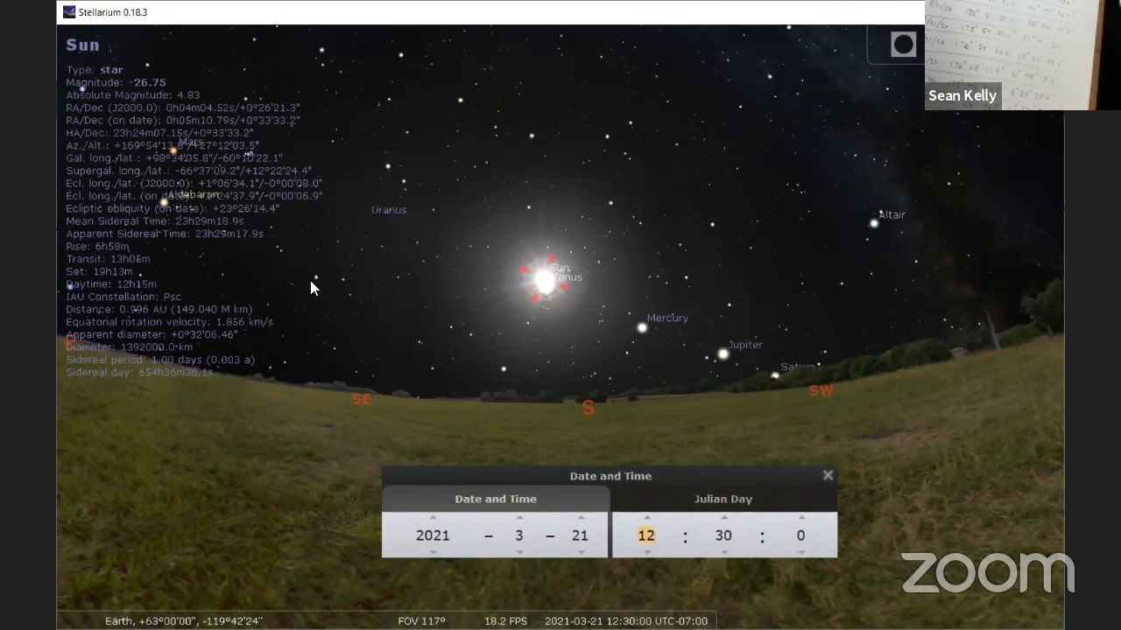
{"action": "left_click_drag", "start_coordinate": [310, 275], "coordinate": [309, 287]}
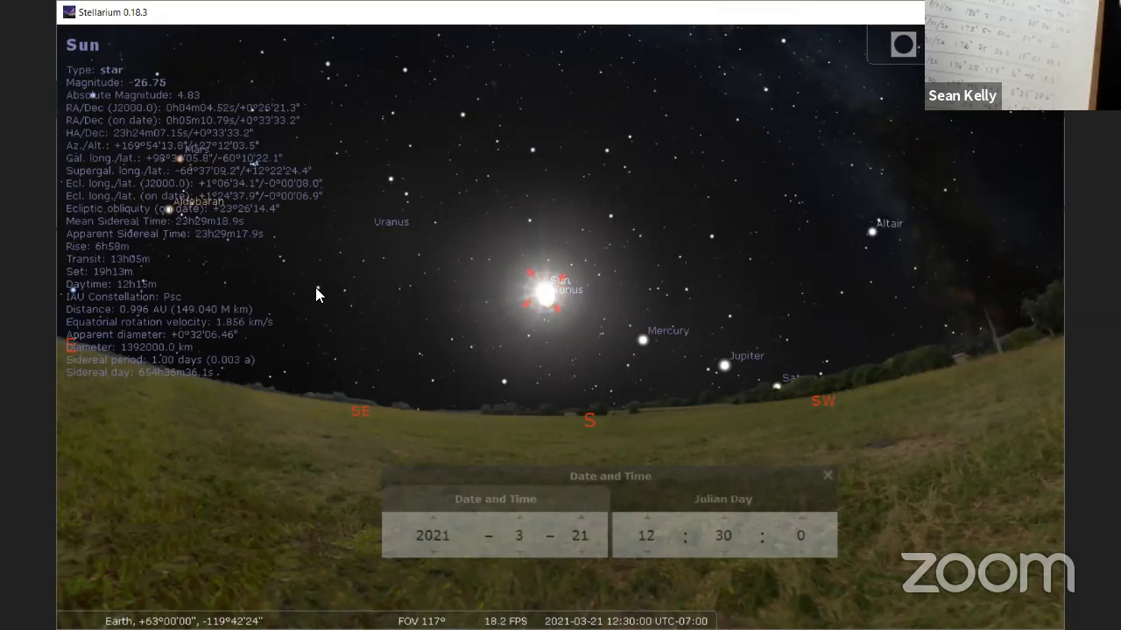
{"action": "left_click_drag", "start_coordinate": [258, 253], "coordinate": [255, 252]}
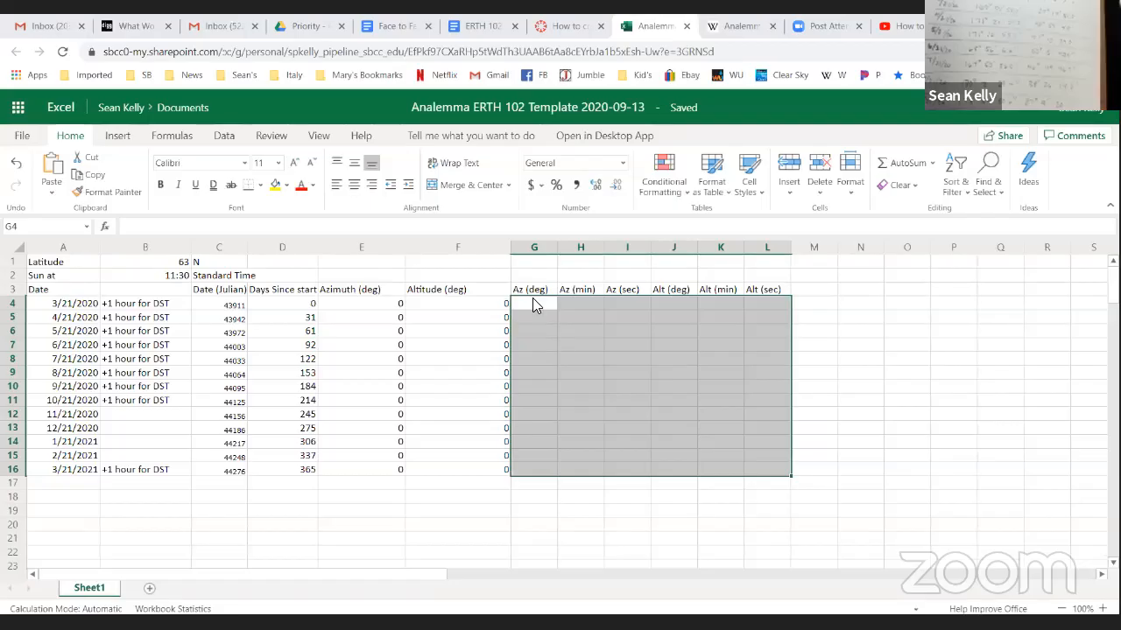
Enter the 3/21/2020 azimuth in row 4 as 169 degrees, 54 minutes and 55.2 seconds.
{"action": "left_click", "coordinate": [533, 303]}
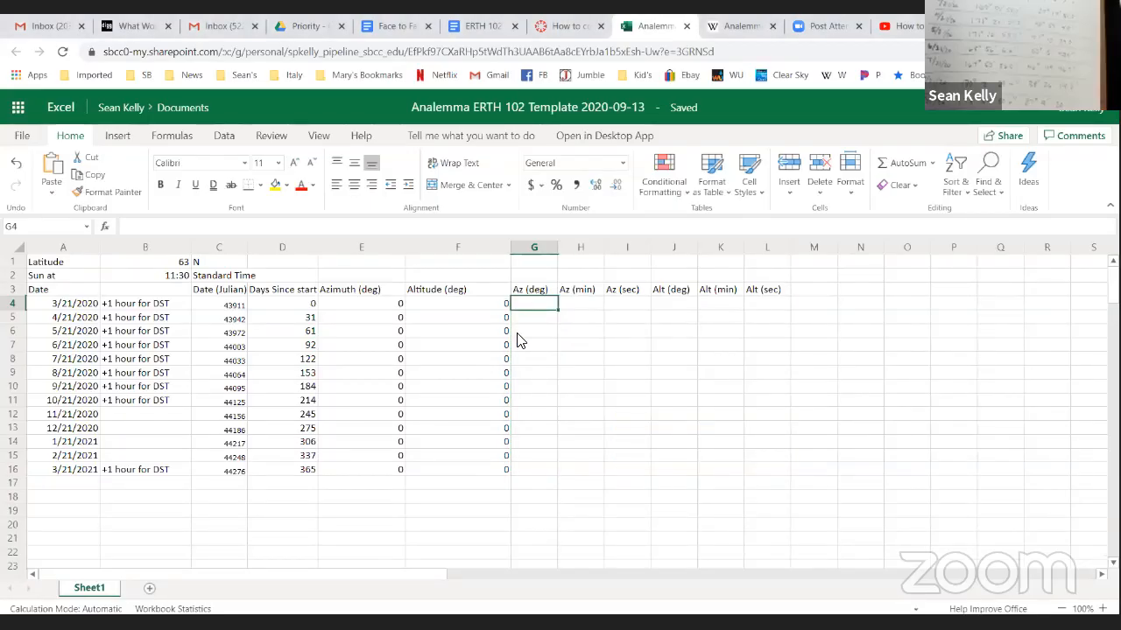
{"action": "type", "text": "169"}
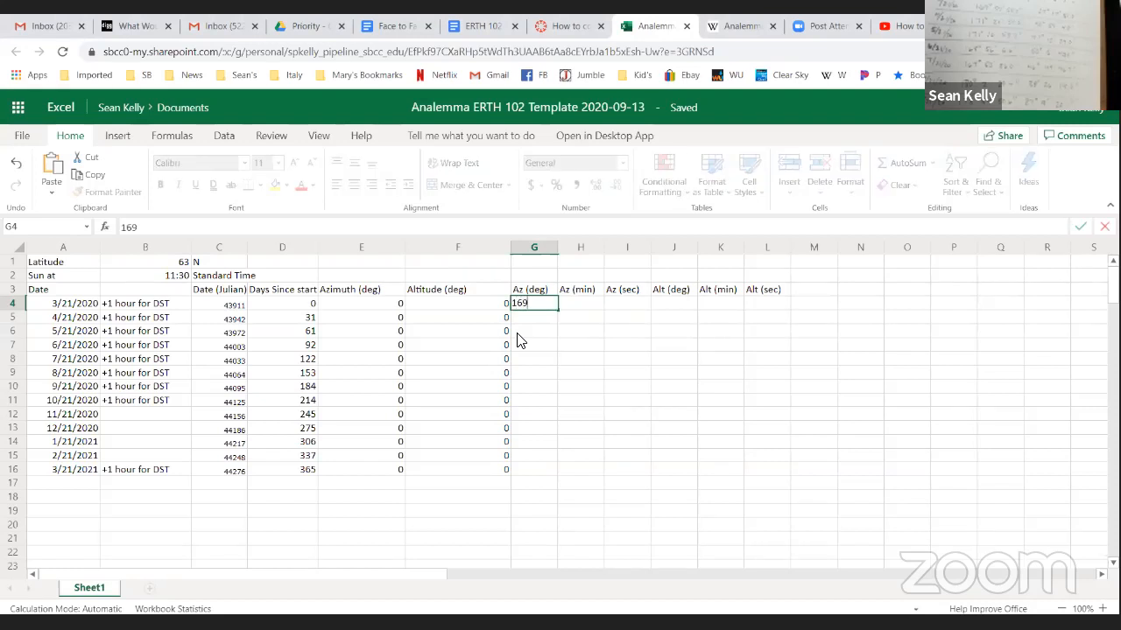
{"action": "key", "text": "Tab"}
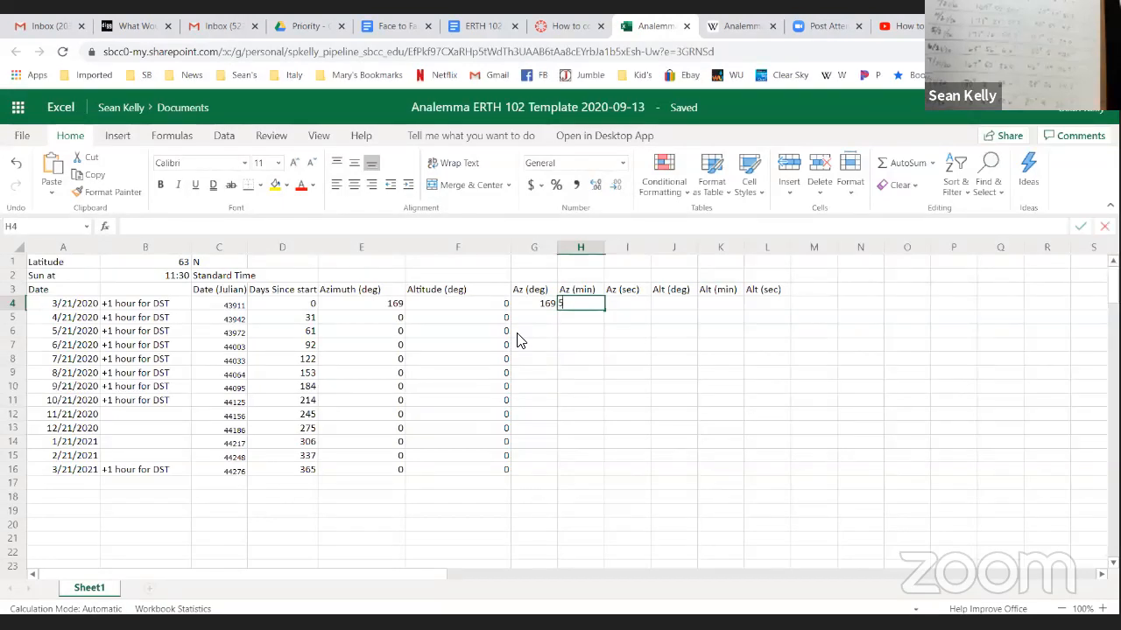
{"action": "type", "text": "54"}
{"action": "key", "text": "Tab"}
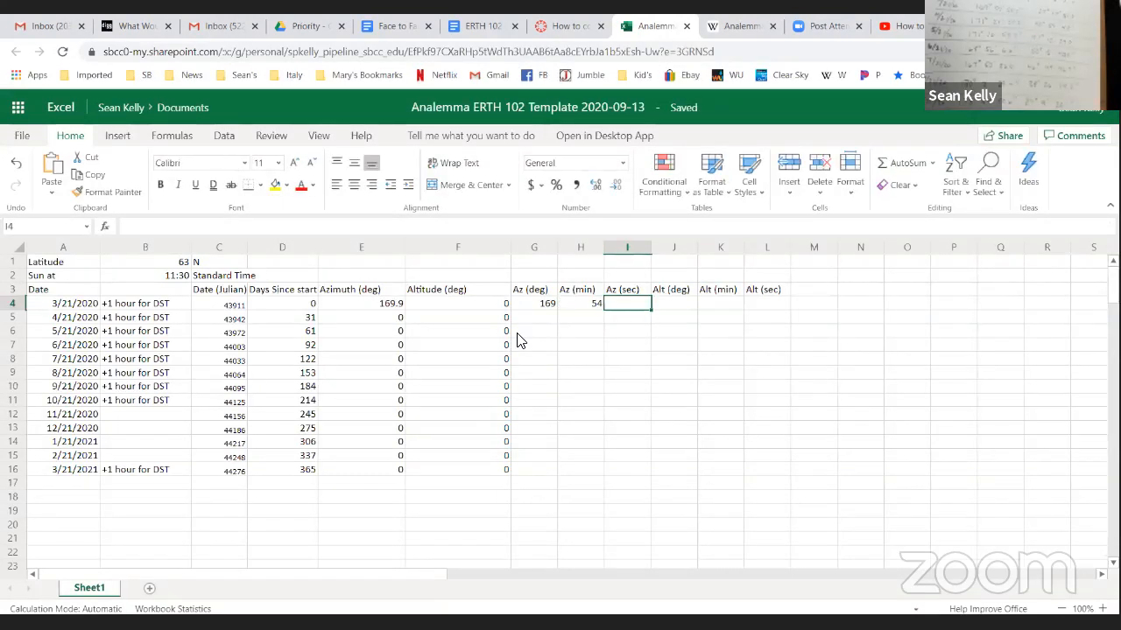
{"action": "type", "text": "55.2"}
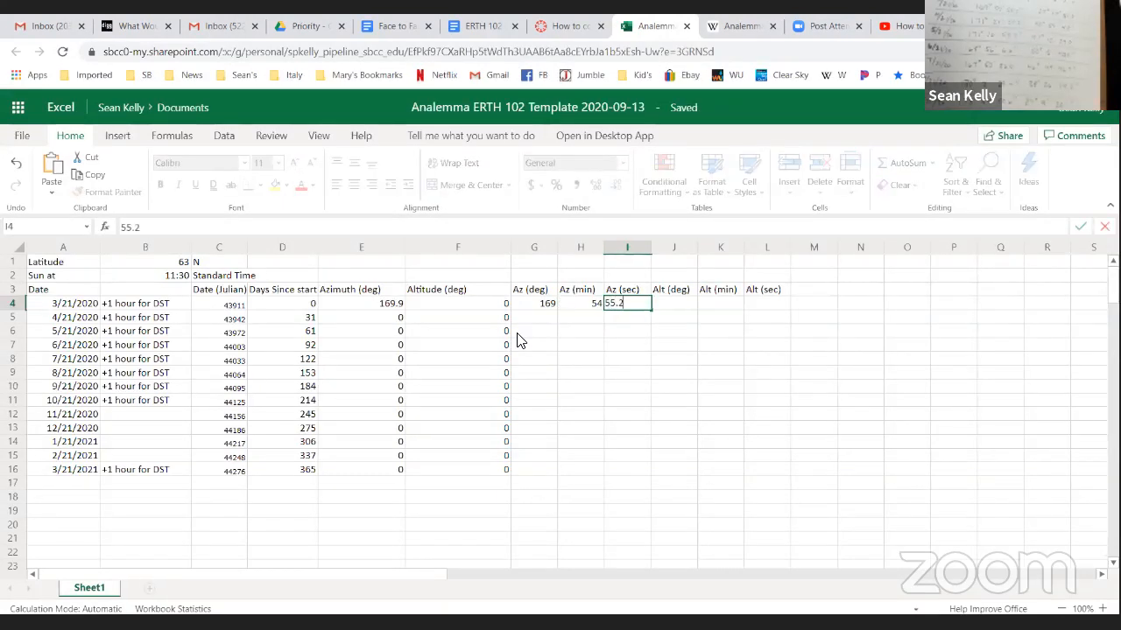
{"action": "key", "text": "Tab"}
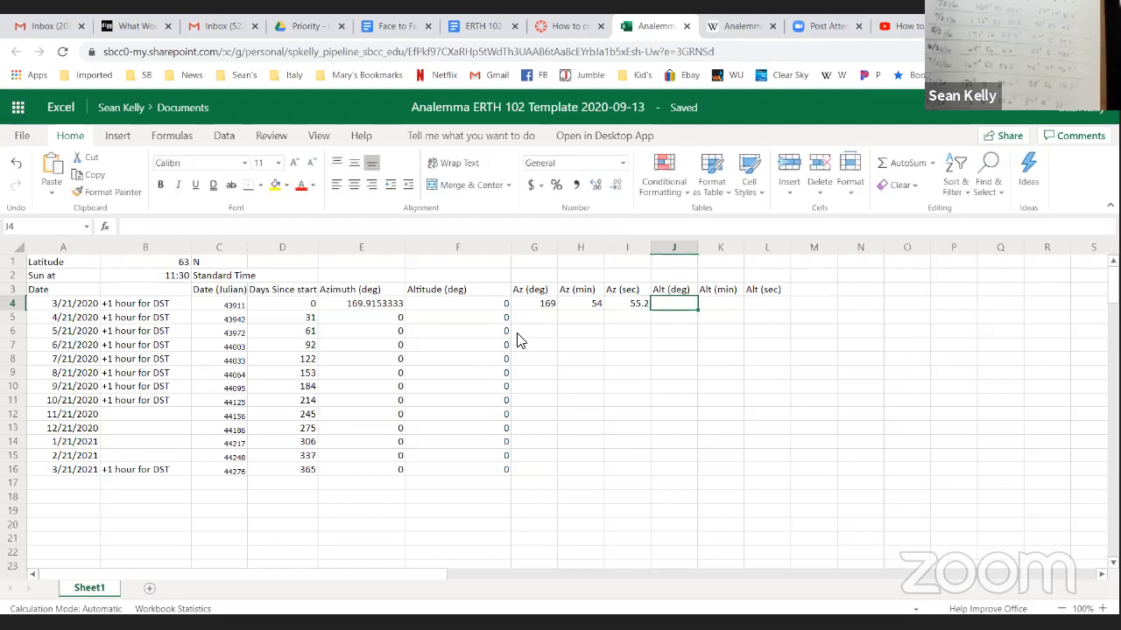
Enter the 3/21/2020 altitude in row 4 as 27 degrees, 17 minutes and 51.0 seconds.
{"action": "type", "text": "27"}
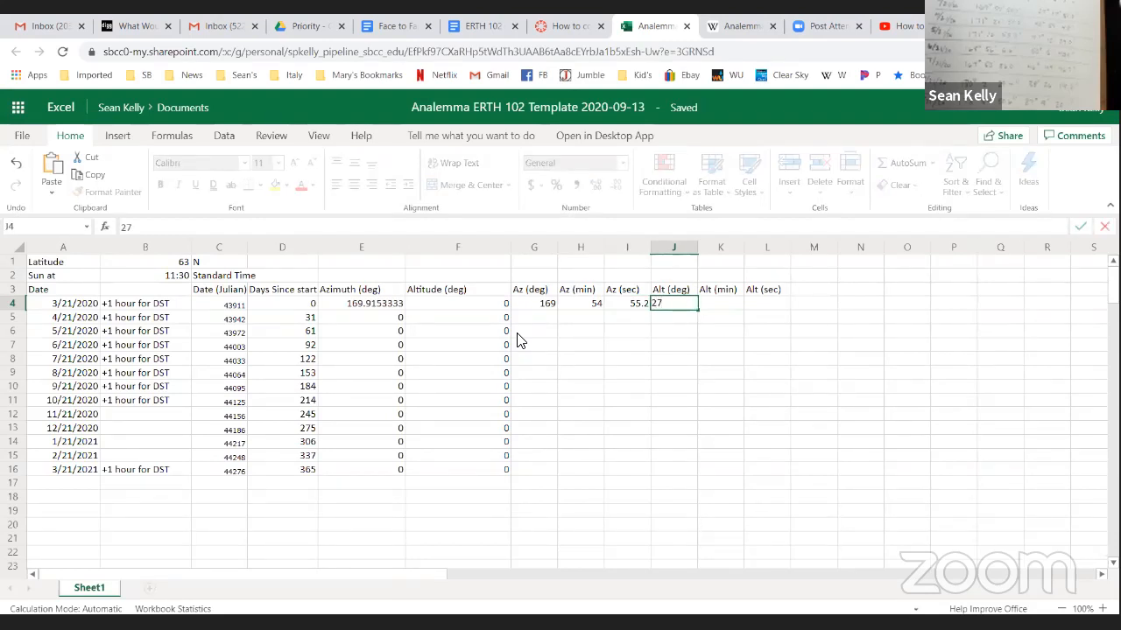
{"action": "key", "text": "Tab"}
{"action": "type", "text": "17"}
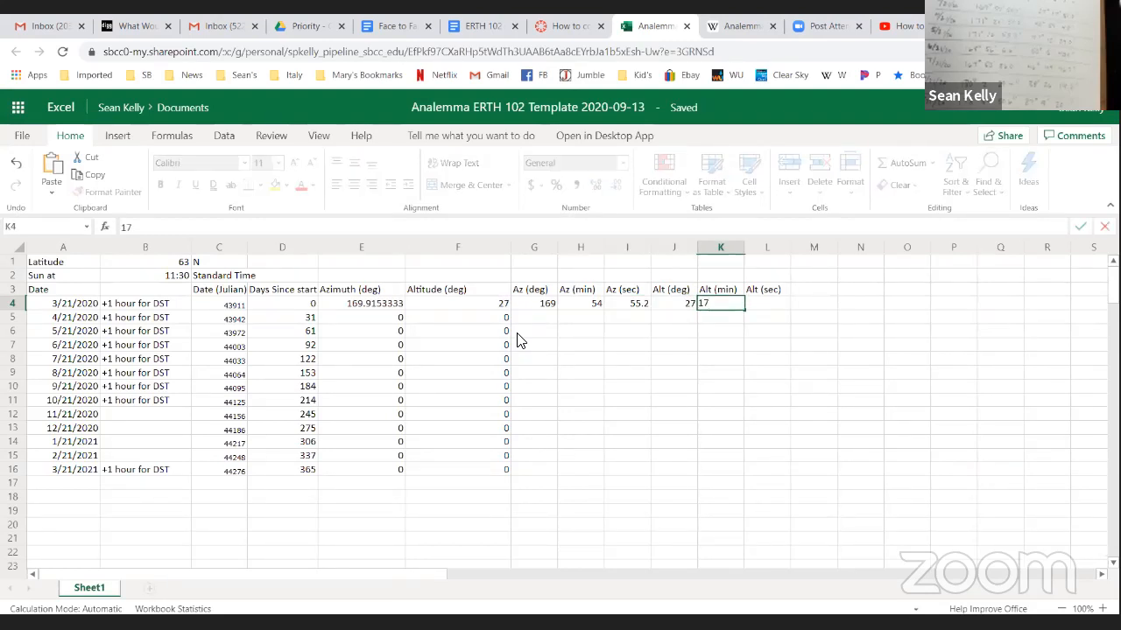
{"action": "key", "text": "Tab"}
{"action": "type", "text": "51.0"}
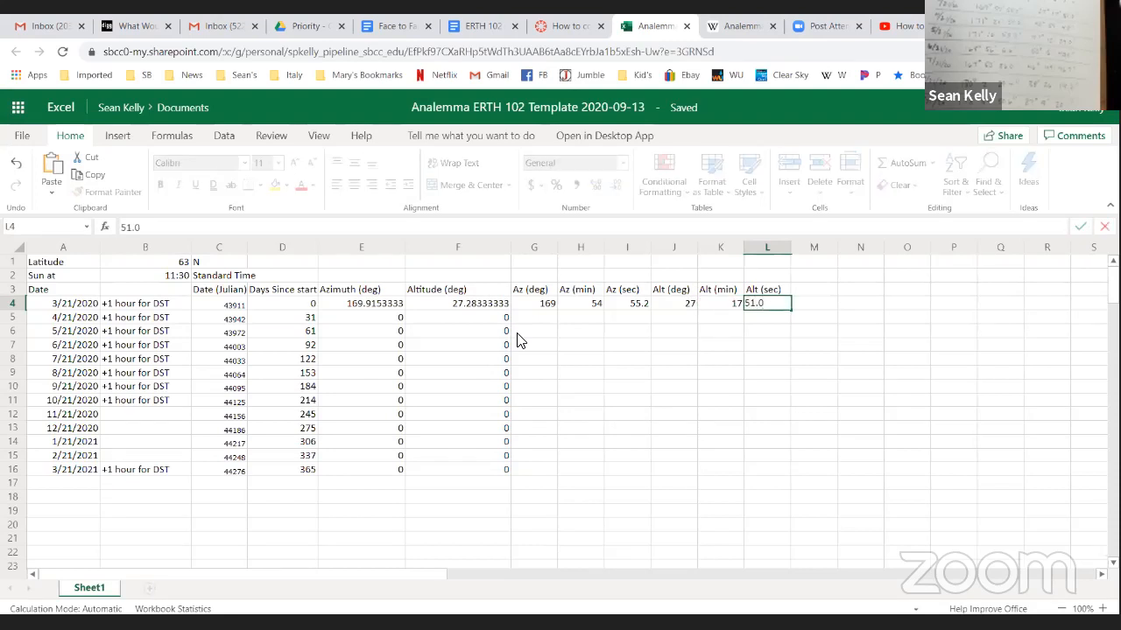
{"action": "key", "text": "Return"}
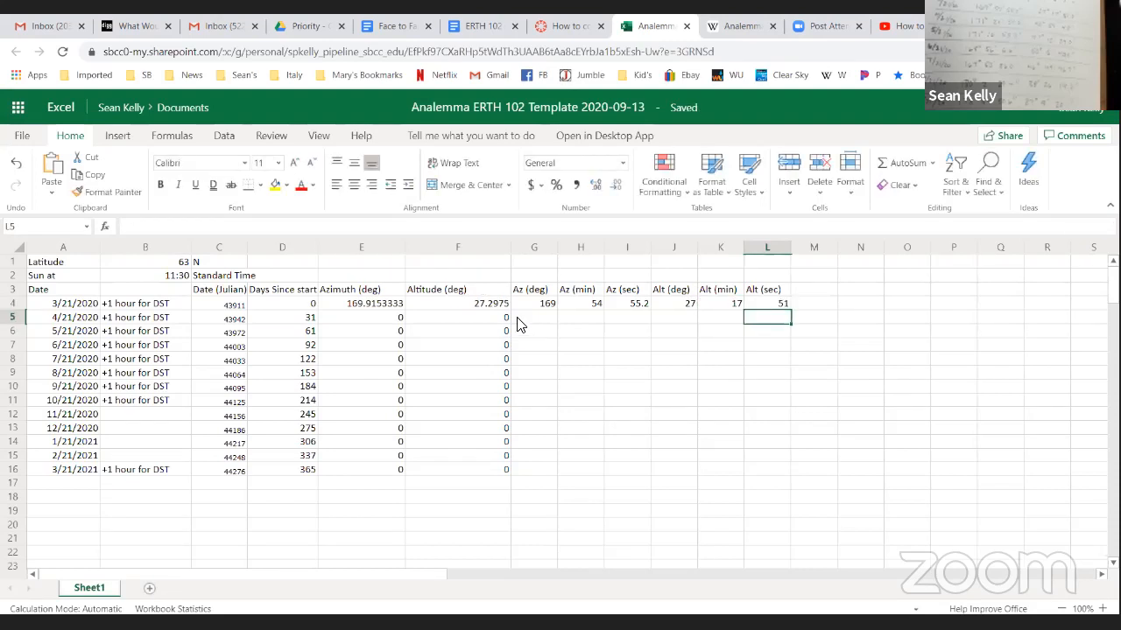
Check the decimal azimuth formula in E4, and enter the 4/21/2020 azimuth as 171 degrees, 21 minutes and 54 seconds.
{"action": "left_click", "coordinate": [529, 321]}
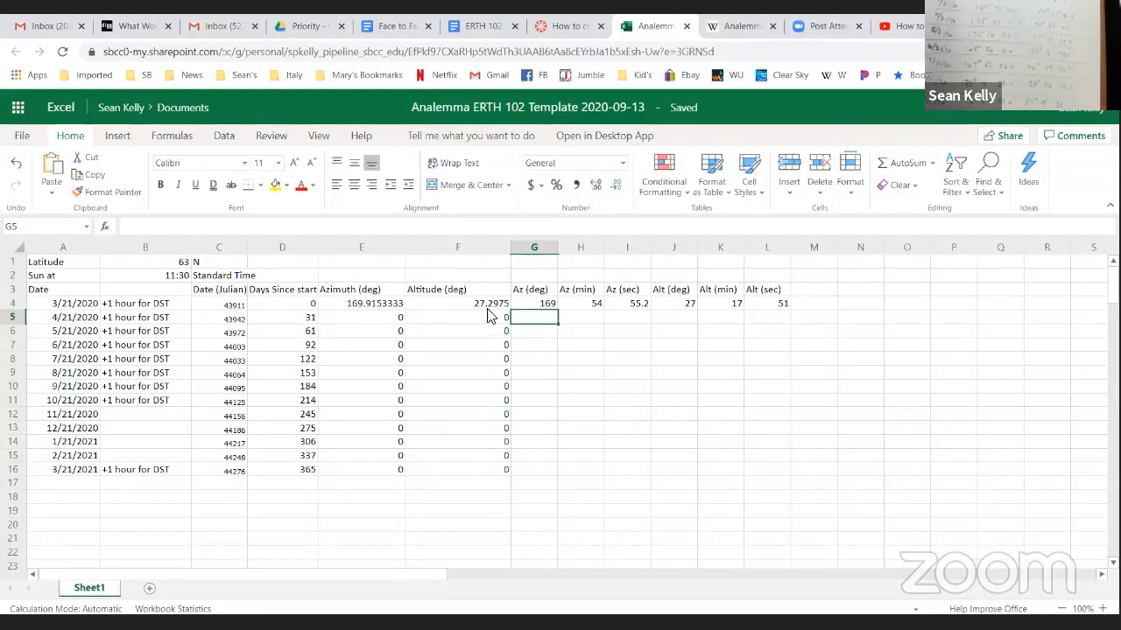
{"action": "left_click", "coordinate": [371, 307]}
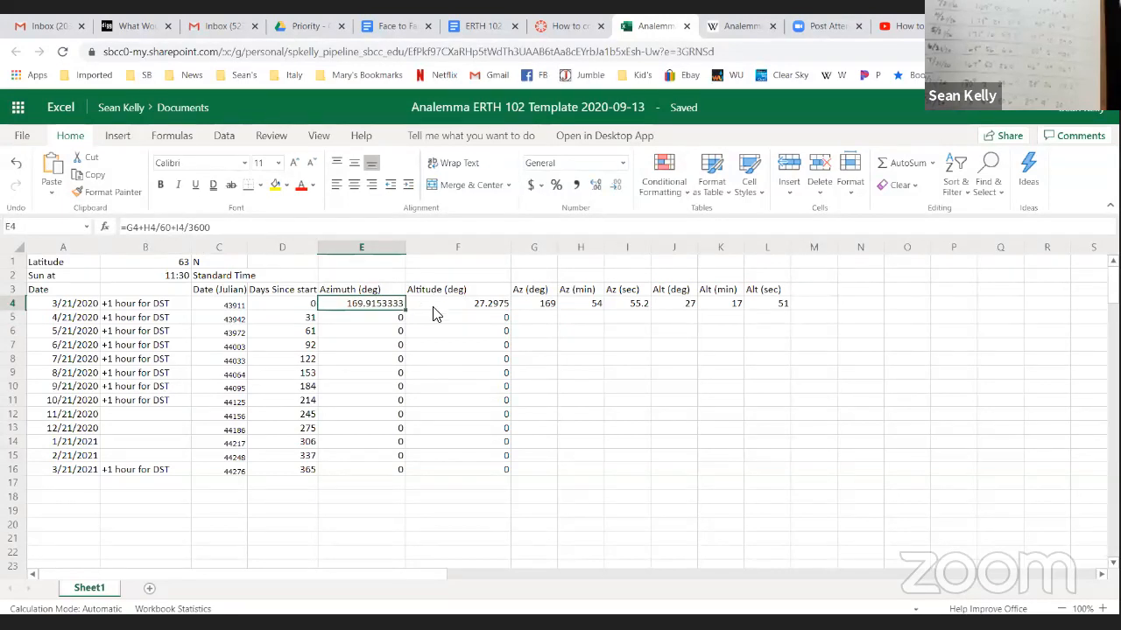
{"action": "left_click", "coordinate": [540, 321]}
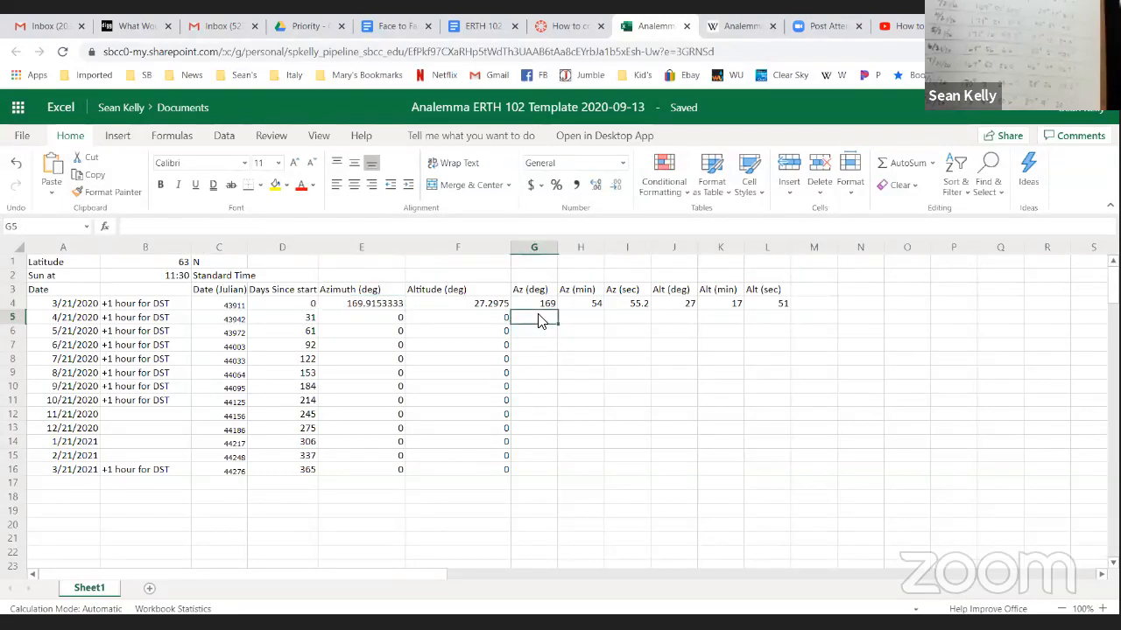
{"action": "type", "text": "171"}
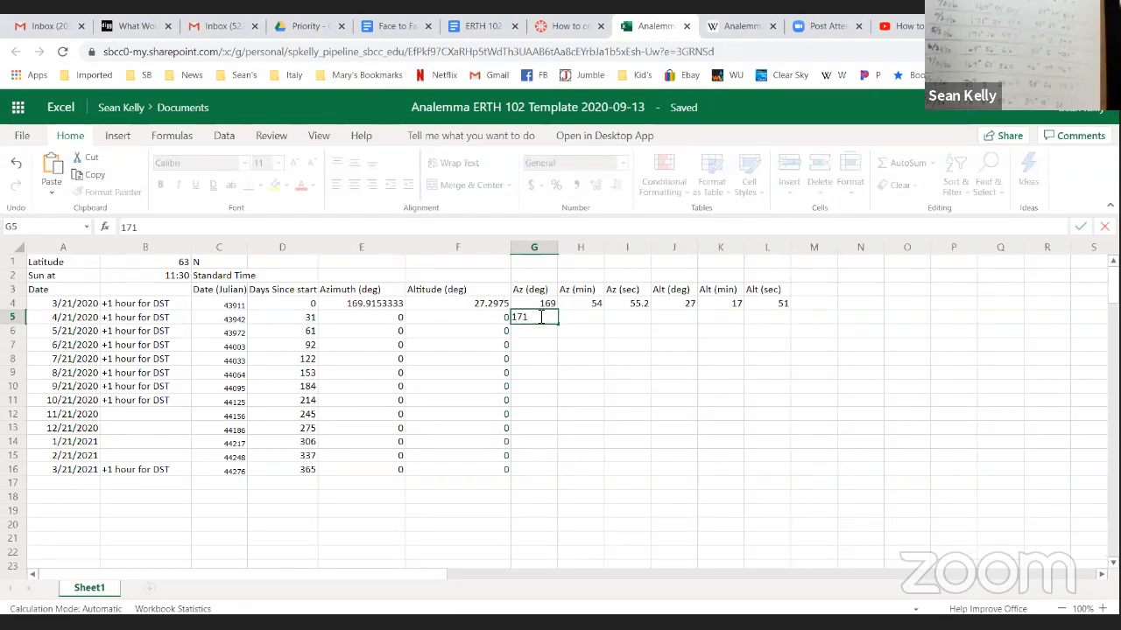
{"action": "key", "text": "Tab"}
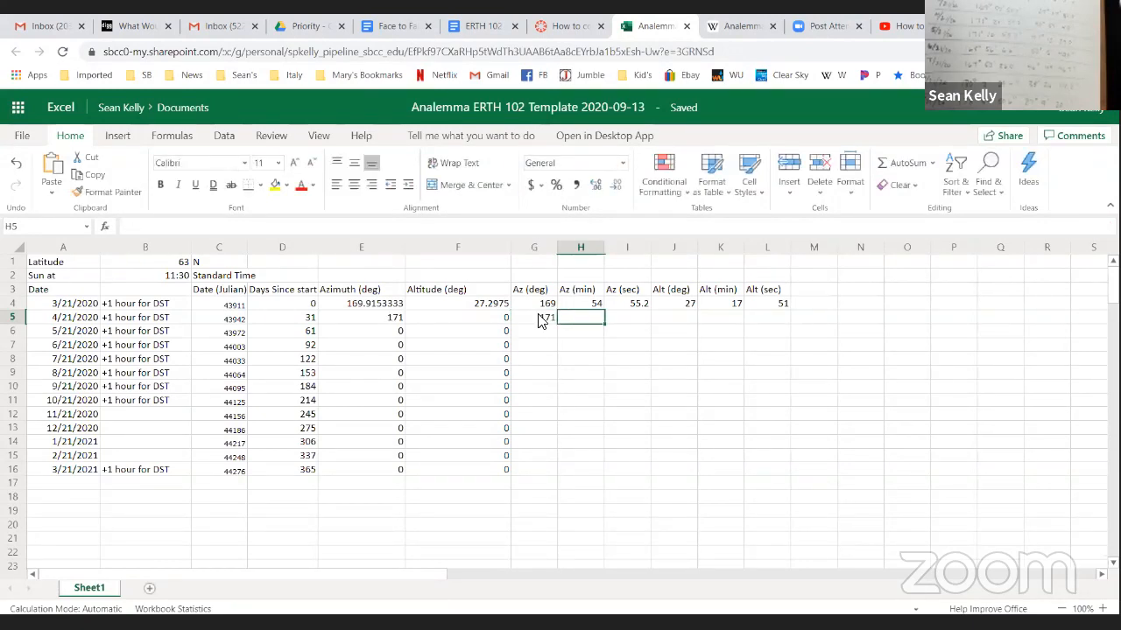
{"action": "type", "text": "21"}
{"action": "key", "text": "Tab"}
{"action": "type", "text": "54"}
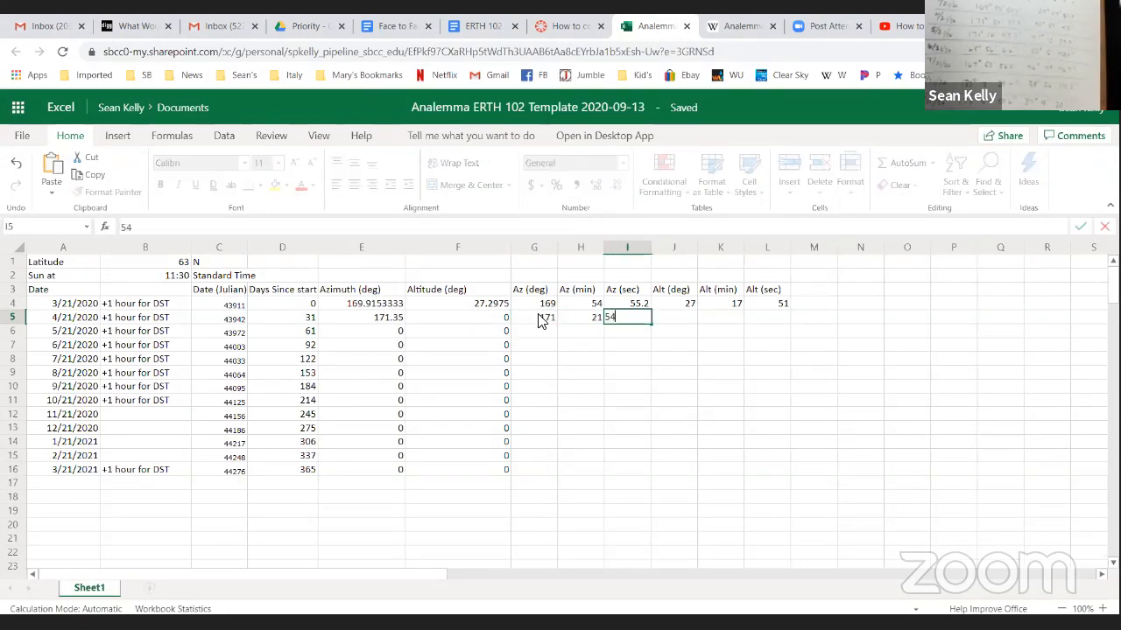
{"action": "key", "text": "Tab"}
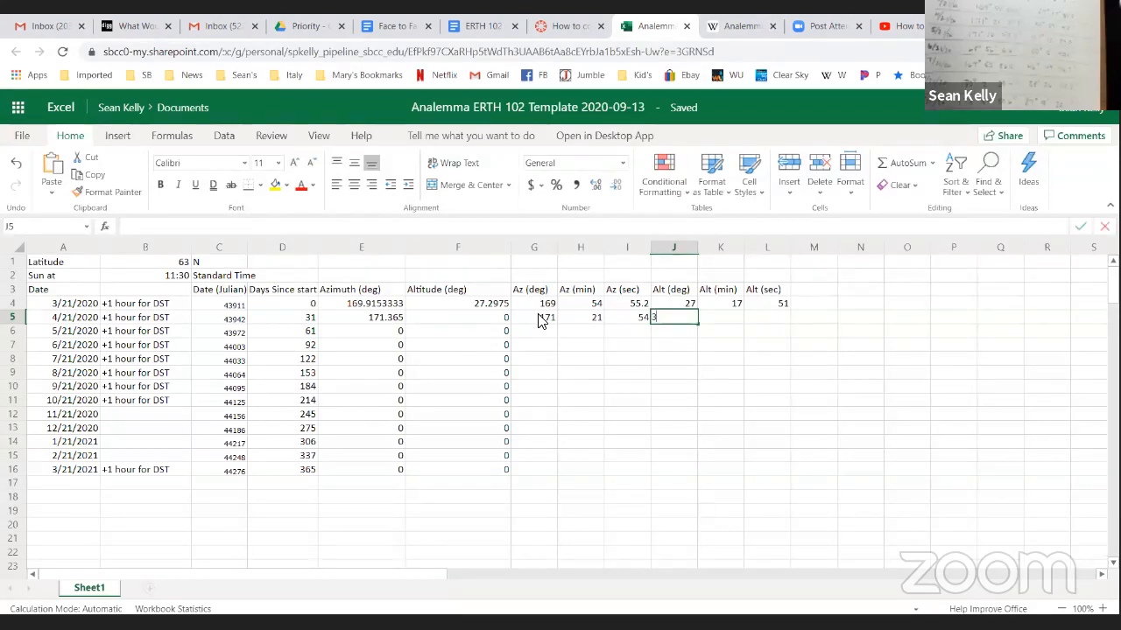
Enter the 4/21/2020 altitude in row 5 as 38 degrees, 59 minutes and 4.8 seconds.
{"action": "type", "text": "38"}
{"action": "key", "text": "Tab"}
{"action": "type", "text": "59"}
{"action": "key", "text": "Tab"}
{"action": "type", "text": "4.8"}
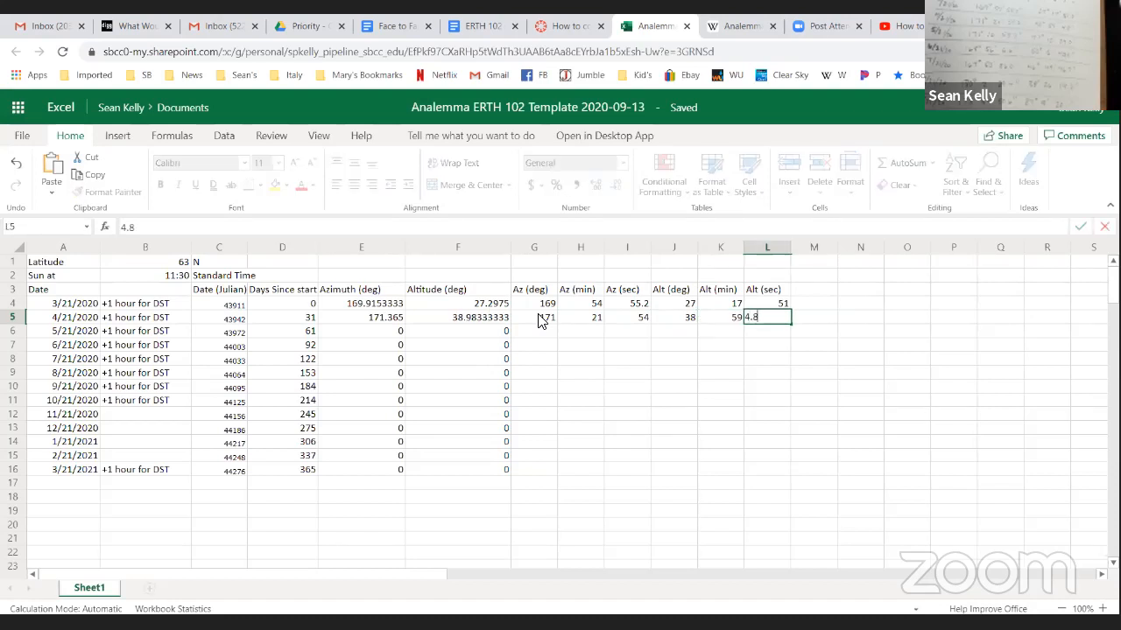
{"action": "key", "text": "Return"}
Enter the 5/21/2020 azimuth in row 6 as 171 degrees, 10 minutes and 53.7 seconds.
{"action": "left_click", "coordinate": [541, 331]}
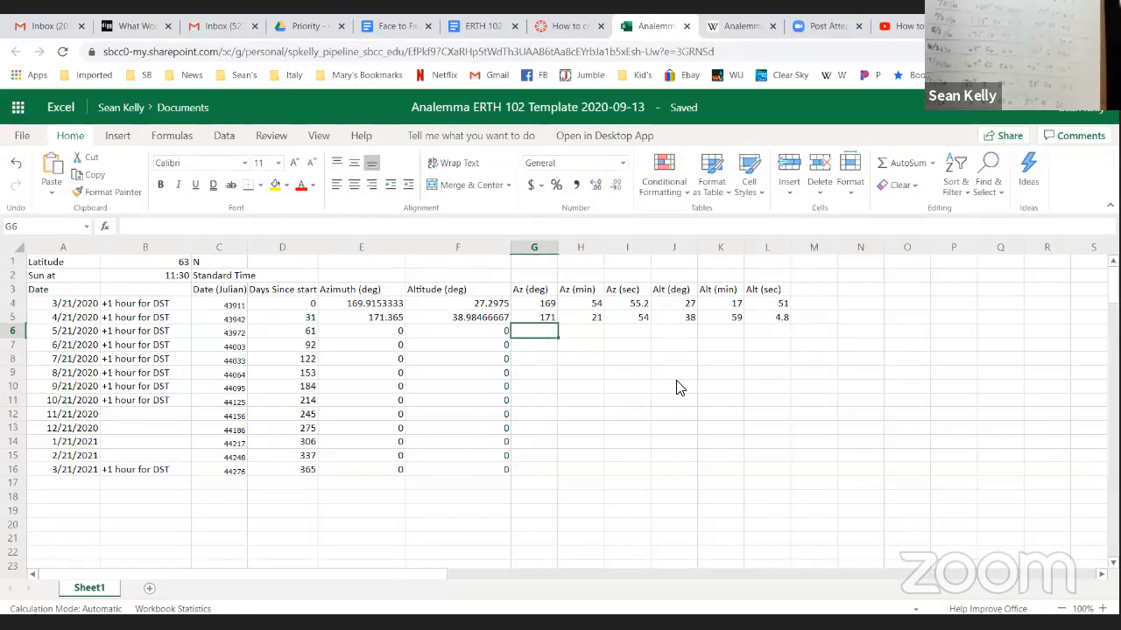
{"action": "type", "text": "171"}
{"action": "key", "text": "Tab"}
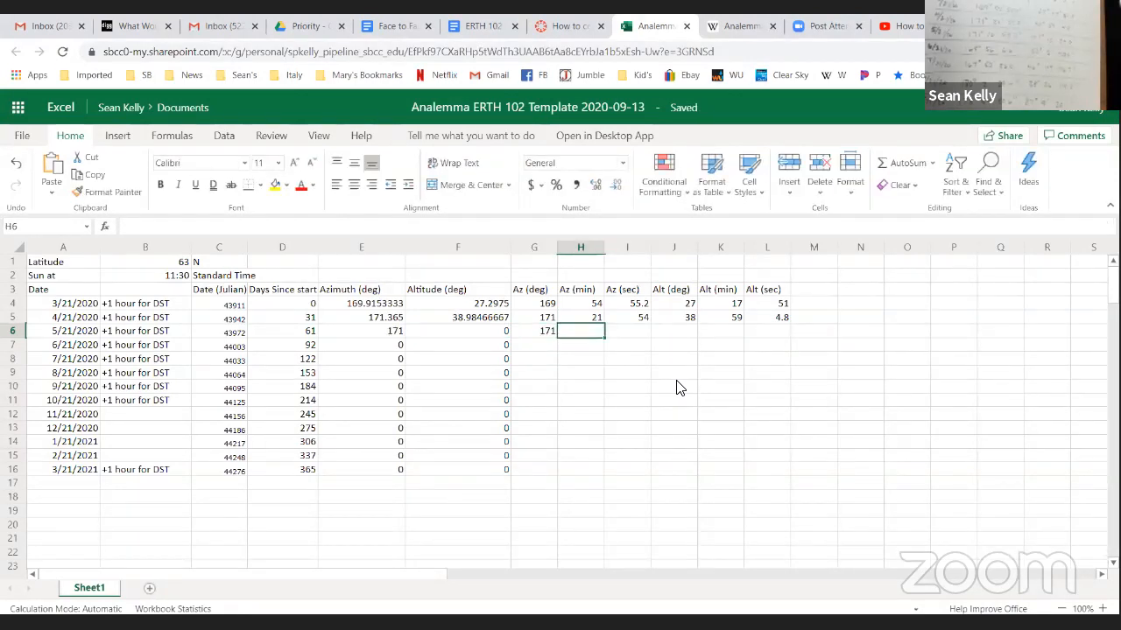
{"action": "type", "text": "10"}
{"action": "key", "text": "Tab"}
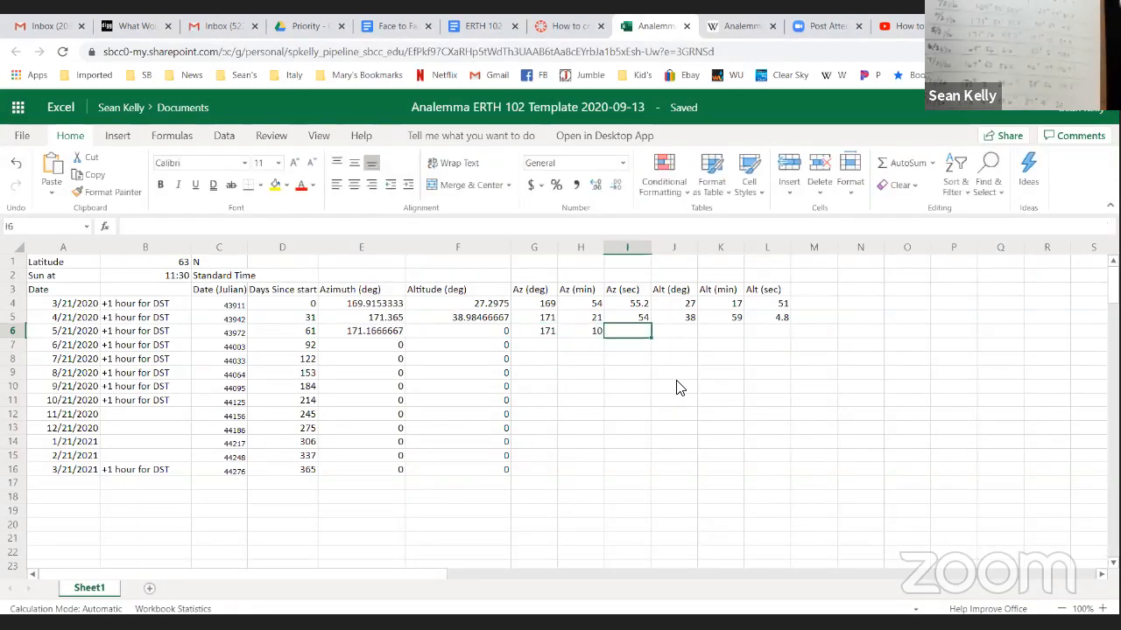
{"action": "type", "text": "53.7"}
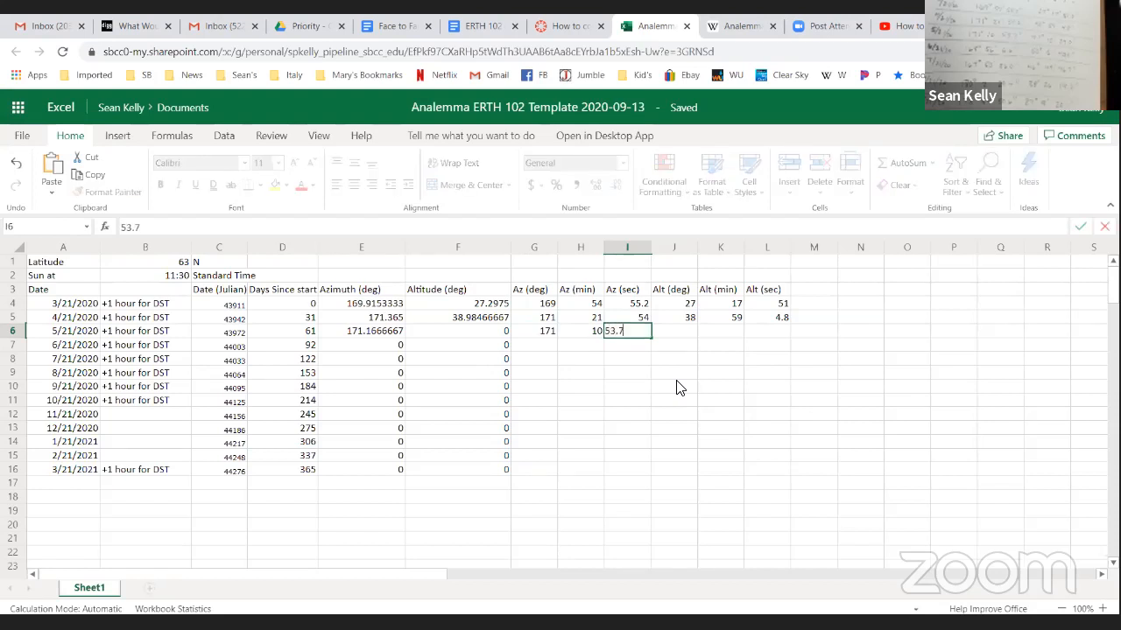
{"action": "key", "text": "Tab"}
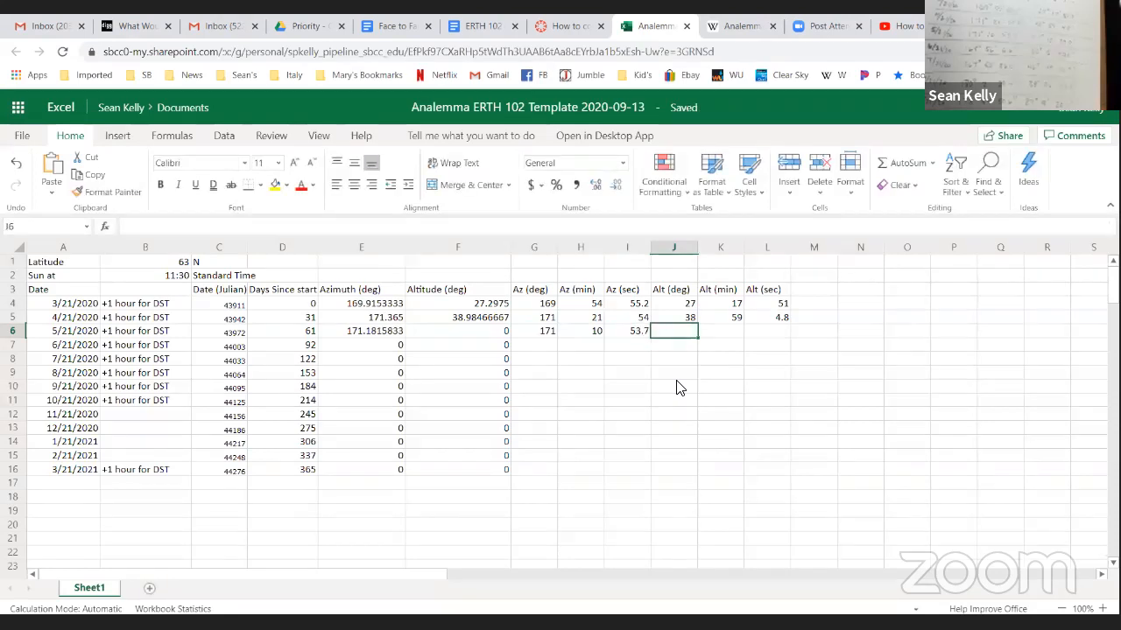
Enter the 5/21/2020 altitude in row 6 as 47 degrees, 10 minutes and 24 seconds.
{"action": "type", "text": "47"}
{"action": "key", "text": "Tab"}
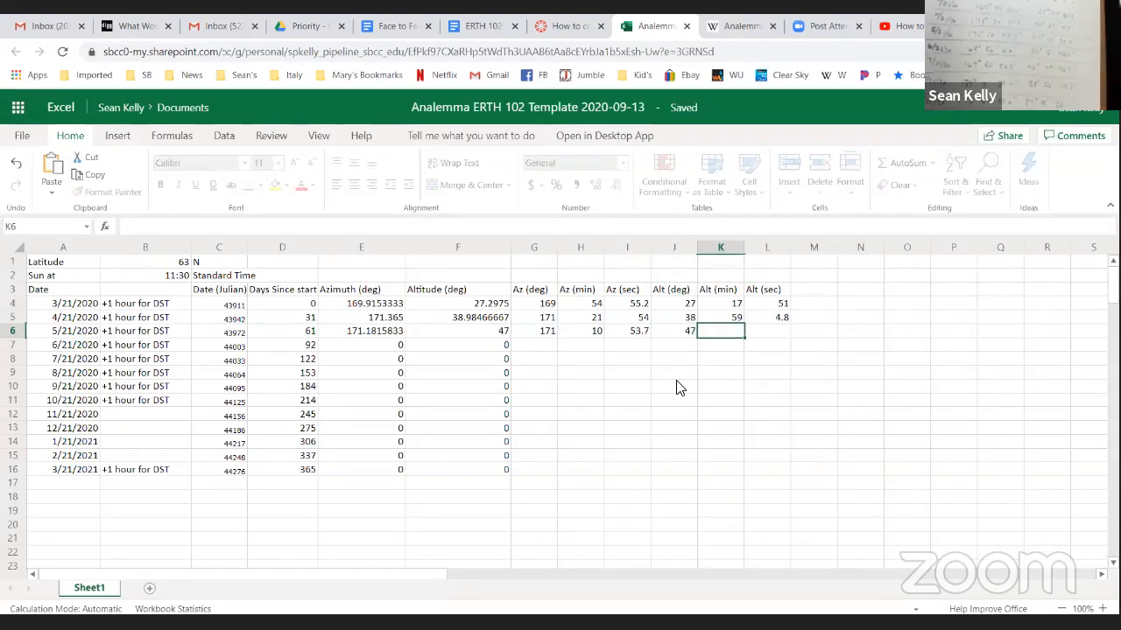
{"action": "type", "text": "10"}
{"action": "key", "text": "Tab"}
{"action": "type", "text": "24"}
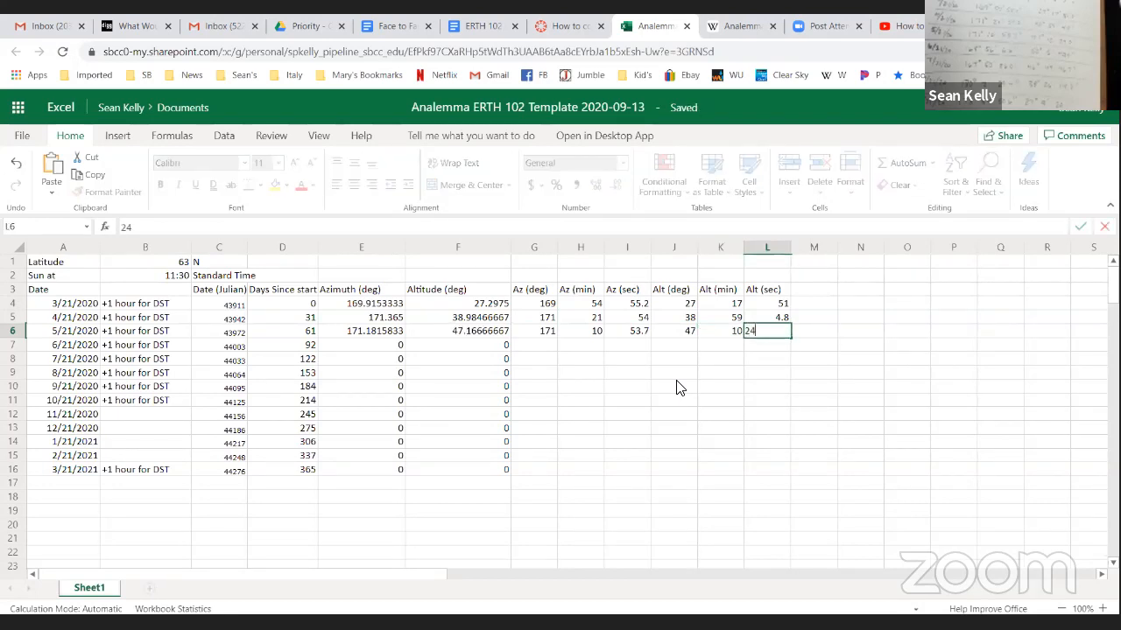
{"action": "key", "text": "Return"}
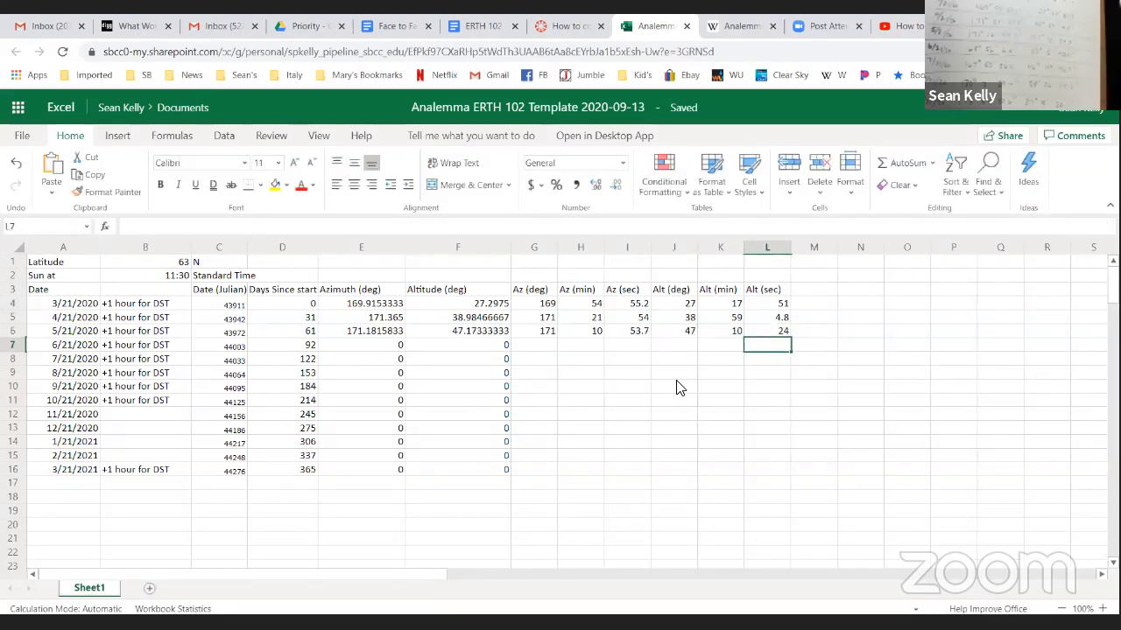
Enter the 6/21/2020 azimuth in row 7 as 168 degrees, 56 minutes and 6.6 seconds.
{"action": "left_click", "coordinate": [545, 352]}
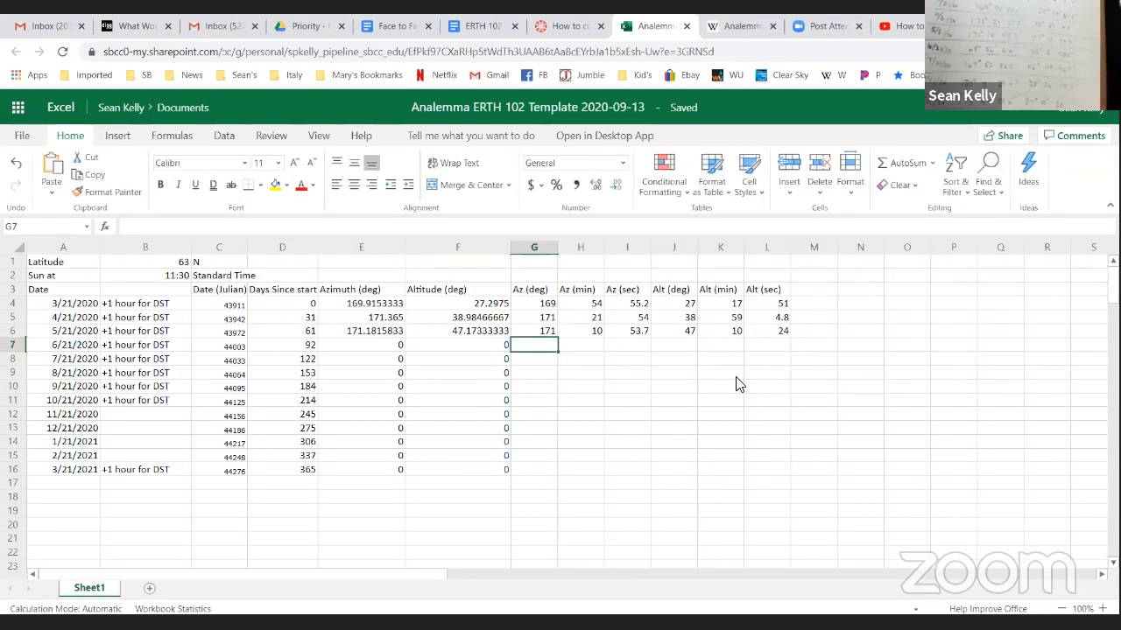
{"action": "type", "text": "168"}
{"action": "key", "text": "Tab"}
{"action": "type", "text": "56"}
{"action": "key", "text": "Tab"}
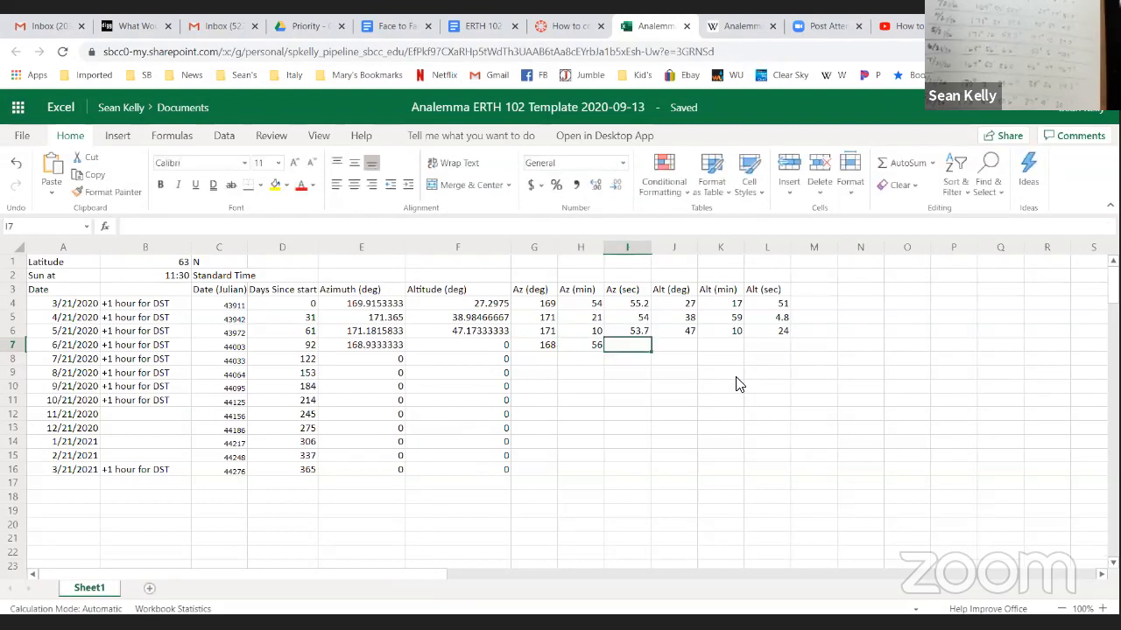
{"action": "type", "text": "6.6"}
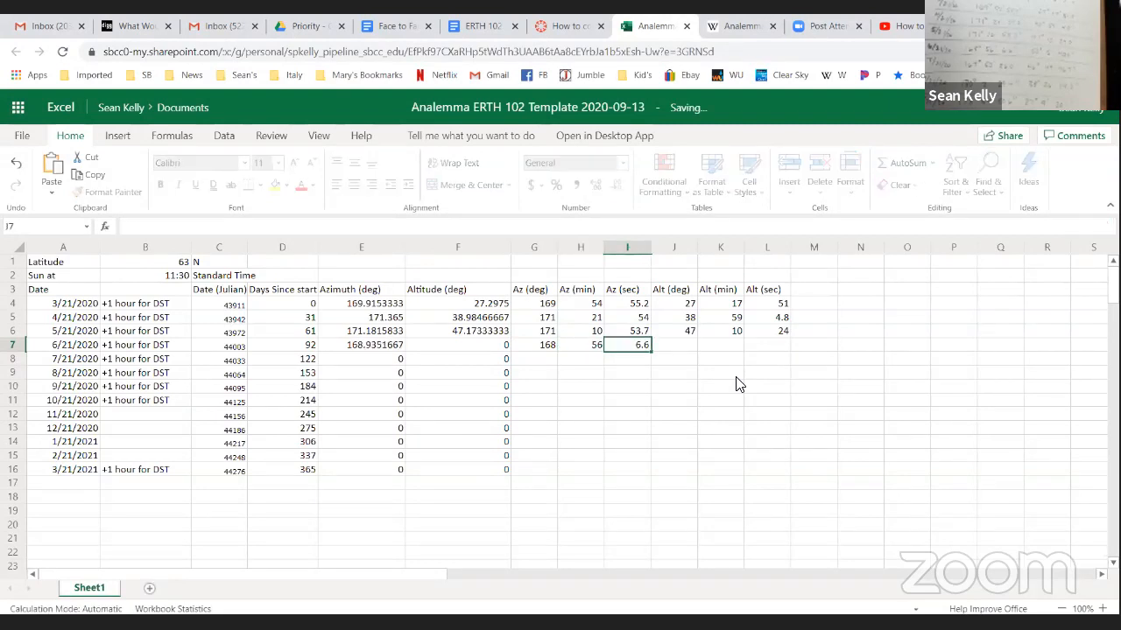
{"action": "key", "text": "Tab"}
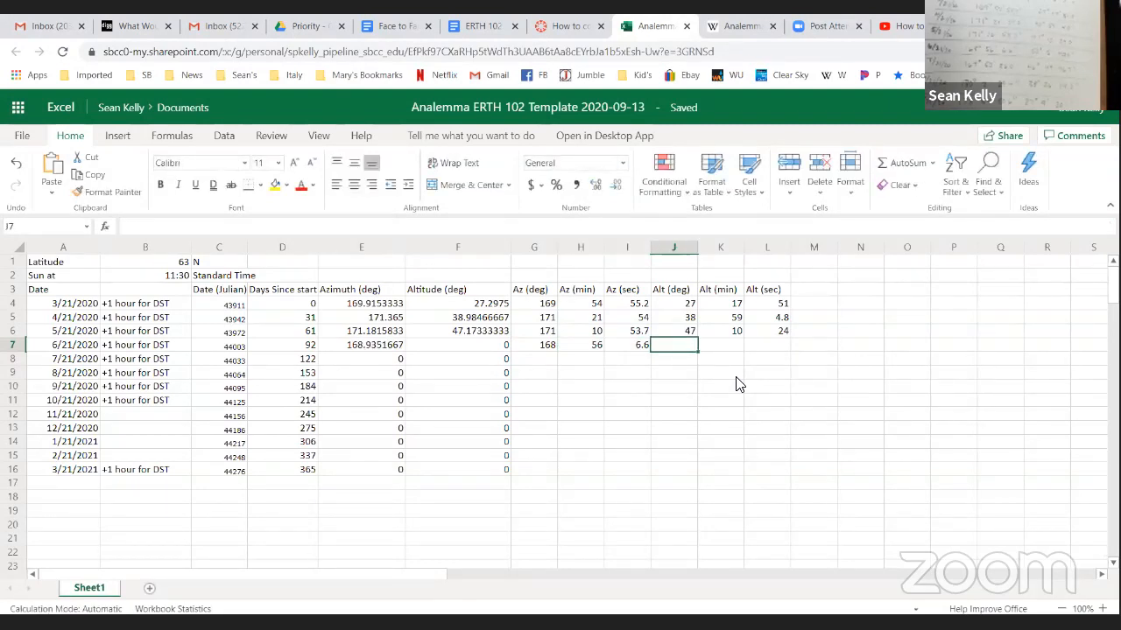
Enter the 6/21/2020 altitude in row 7 as 50 degrees, 5 minutes and 40 seconds.
{"action": "type", "text": "50"}
{"action": "key", "text": "Tab"}
{"action": "type", "text": "5"}
{"action": "key", "text": "Tab"}
{"action": "type", "text": "40"}
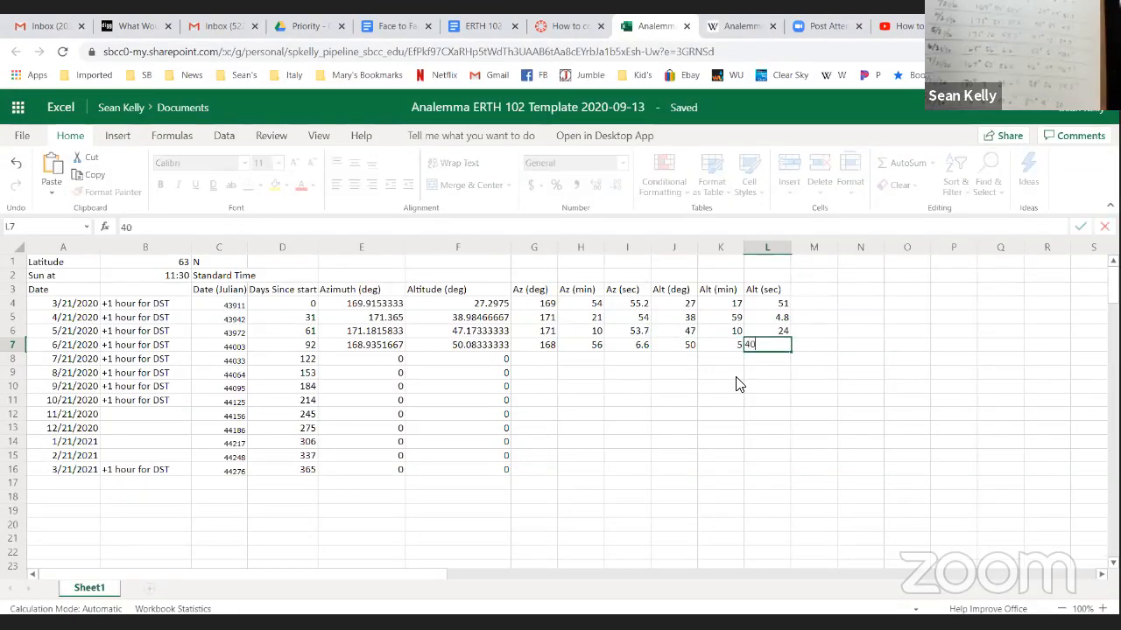
{"action": "key", "text": "Return"}
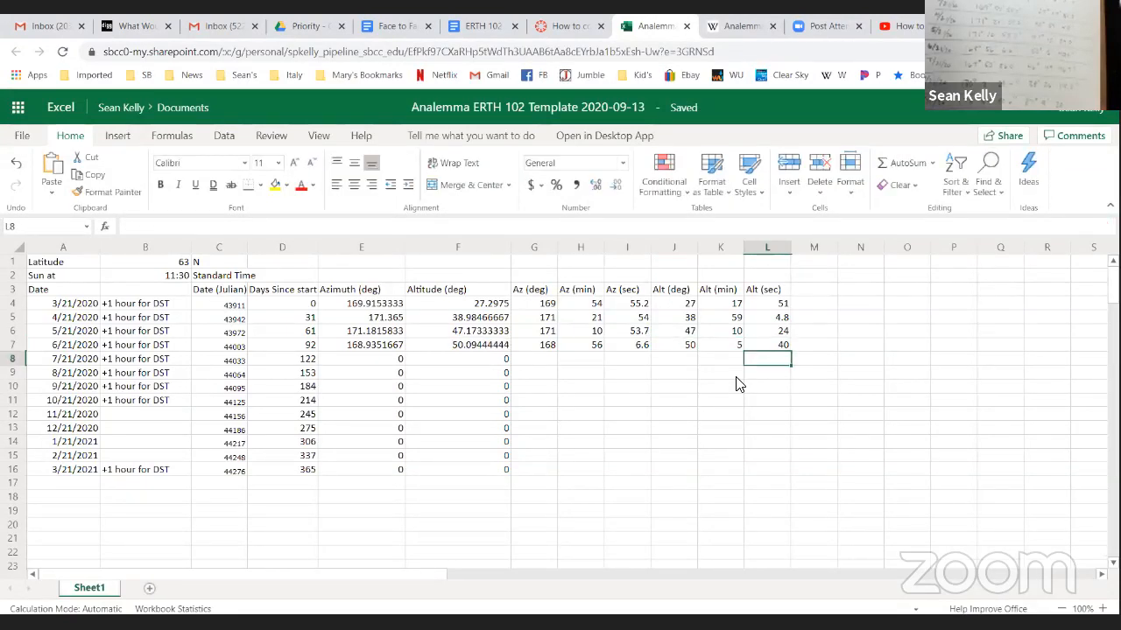
Enter the 7/21/2020 azimuth in row 8 as 167 degrees, 50 minutes and 36 seconds.
{"action": "left_click", "coordinate": [549, 365]}
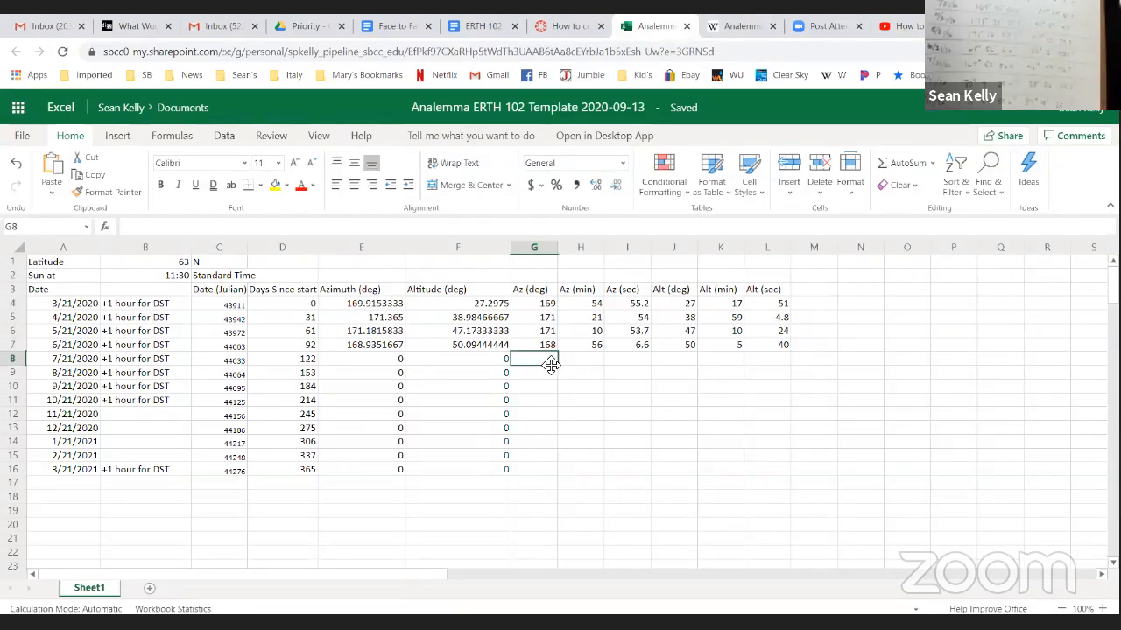
{"action": "type", "text": "167"}
{"action": "key", "text": "Tab"}
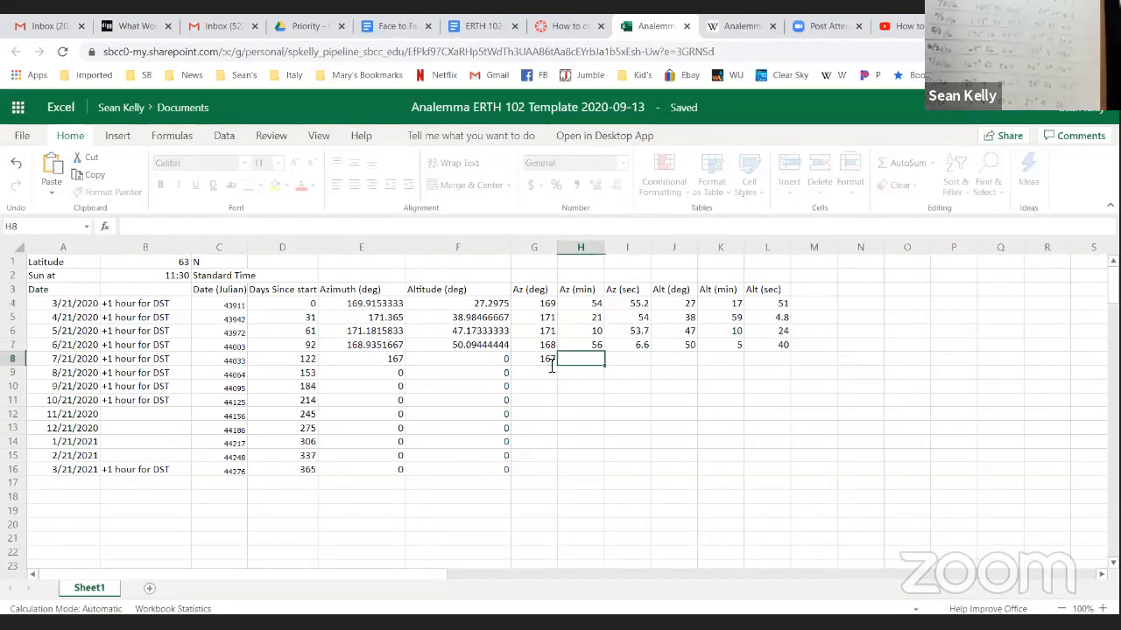
{"action": "type", "text": "56"}
{"action": "key", "text": "Tab"}
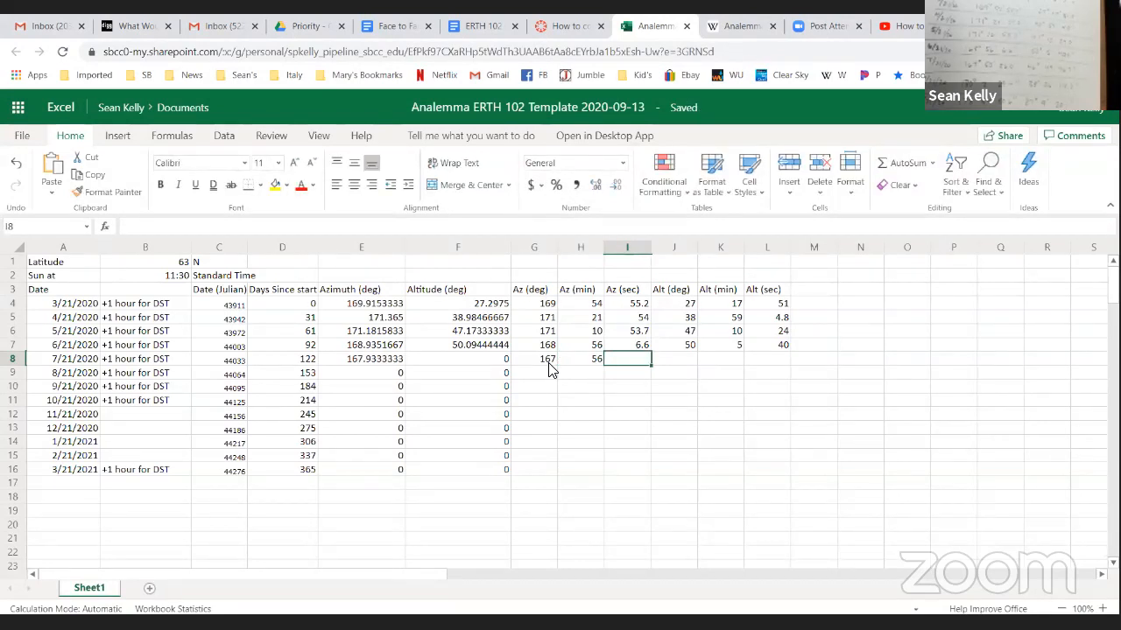
{"action": "left_click", "coordinate": [589, 361]}
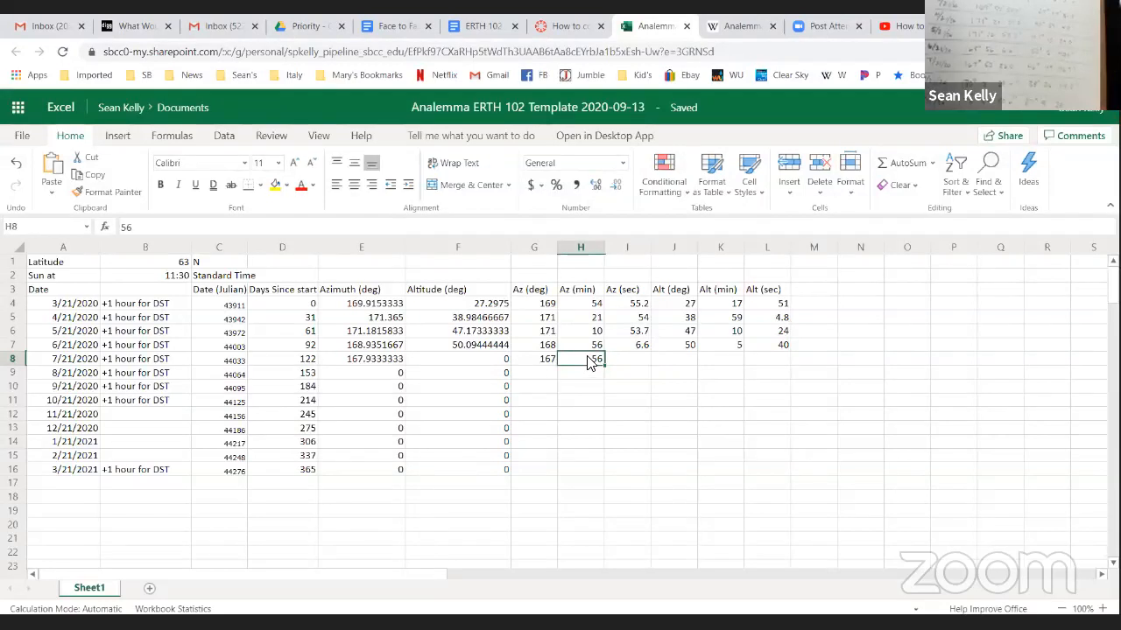
{"action": "type", "text": "50"}
{"action": "key", "text": "Tab"}
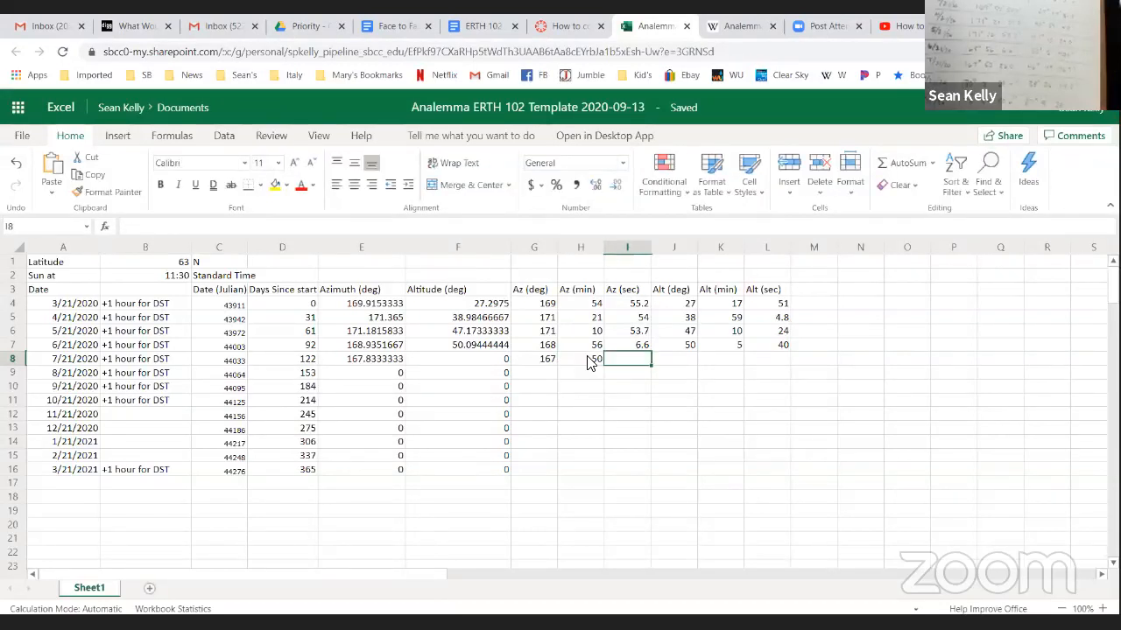
{"action": "type", "text": "36"}
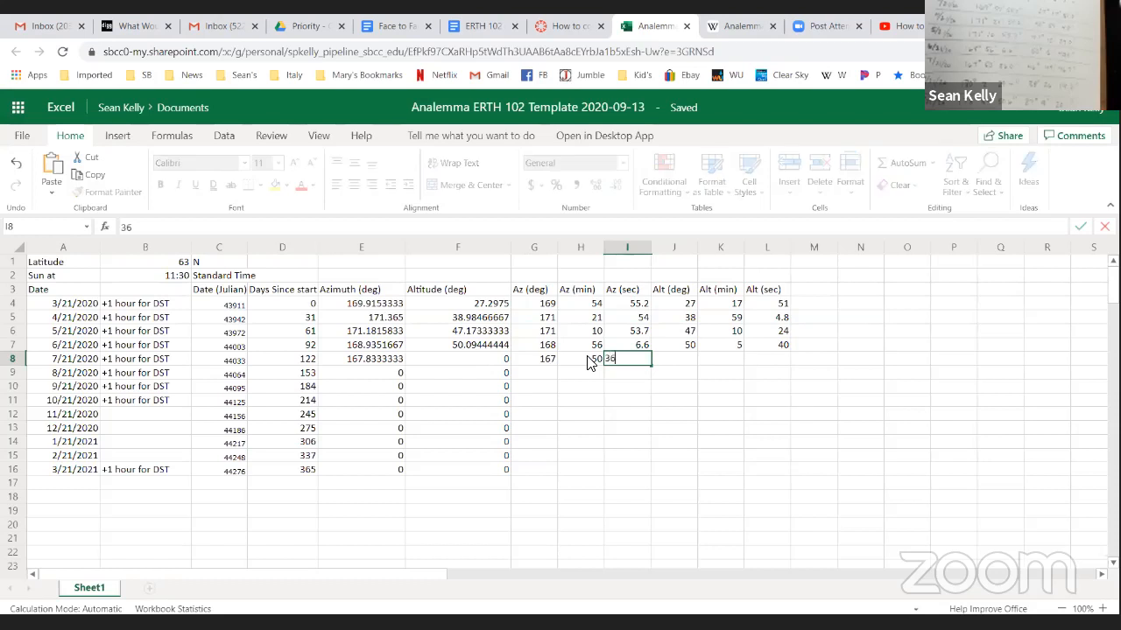
{"action": "key", "text": "Tab"}
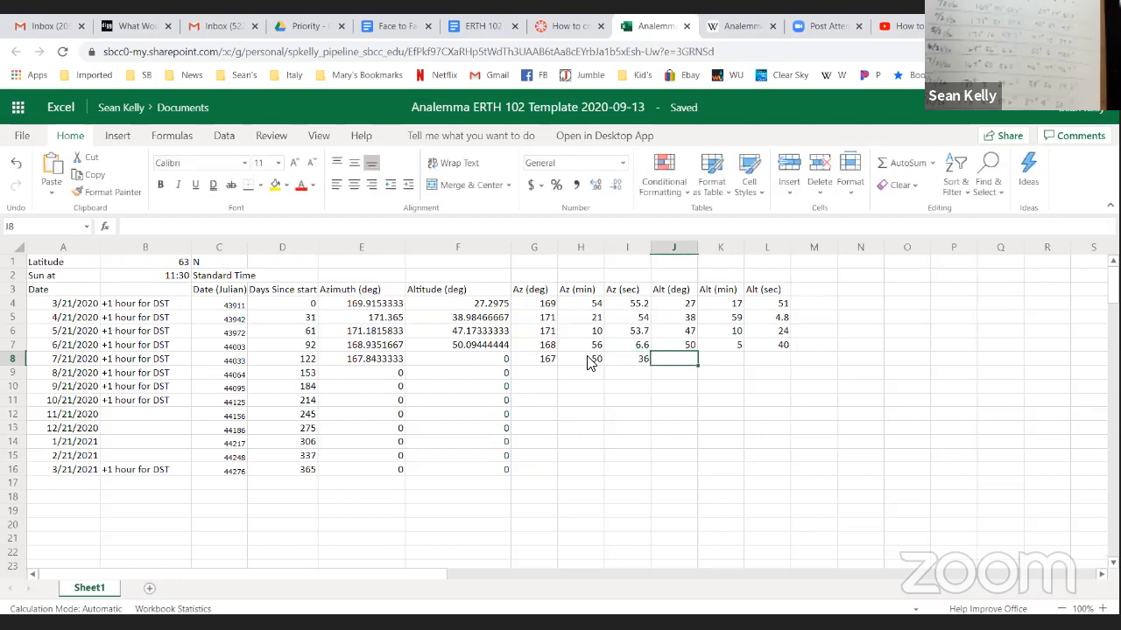
Enter the 7/21/2020 altitude in row 8 as 46 degrees, 49 minutes and 46.7 seconds.
{"action": "type", "text": "46"}
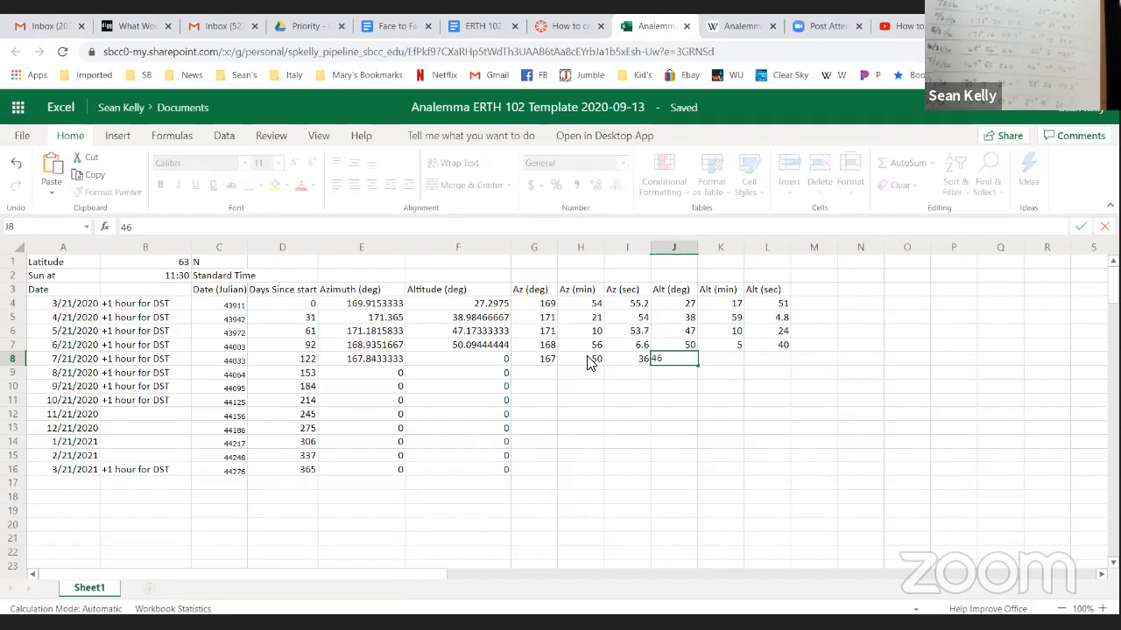
{"action": "key", "text": "Tab"}
{"action": "type", "text": "49"}
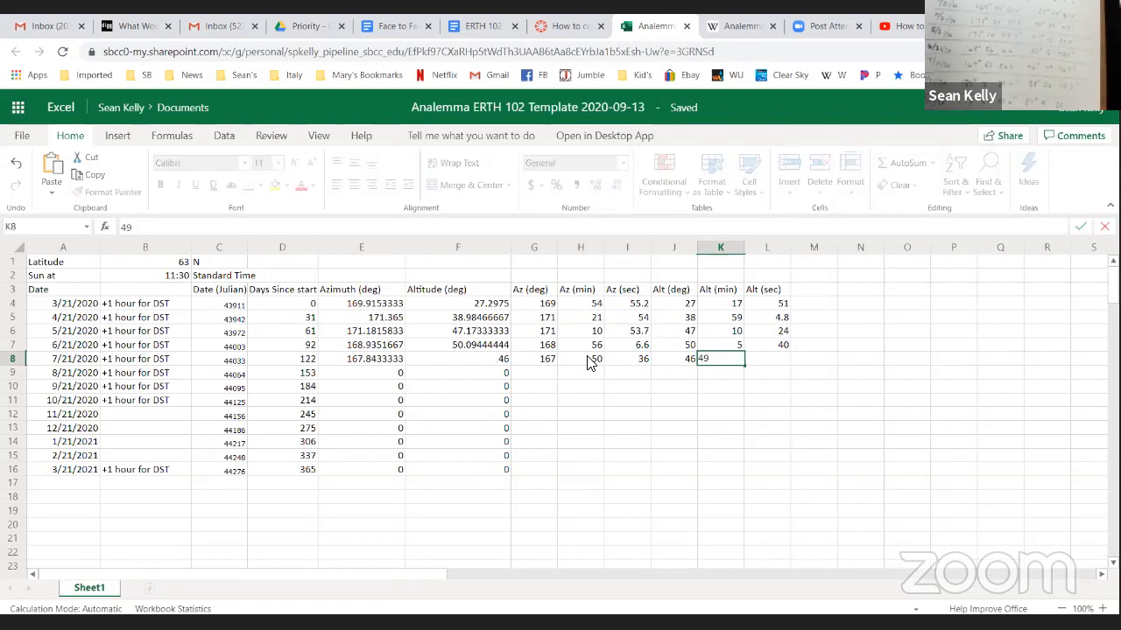
{"action": "key", "text": "Tab"}
{"action": "type", "text": "4"}
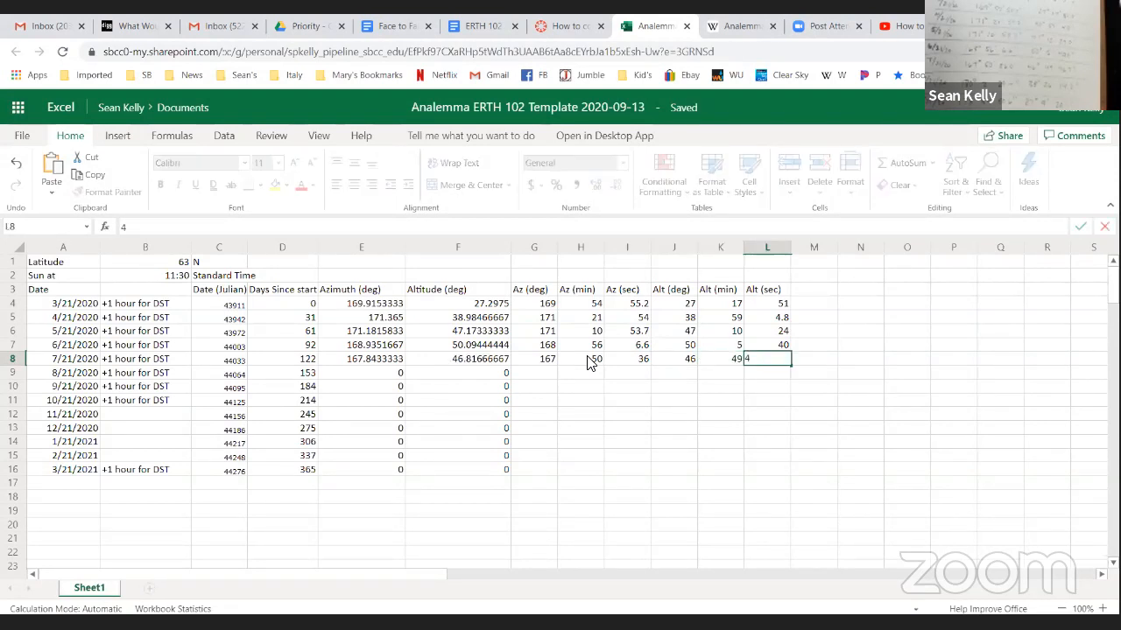
{"action": "type", "text": "6.7"}
{"action": "key", "text": "Return"}
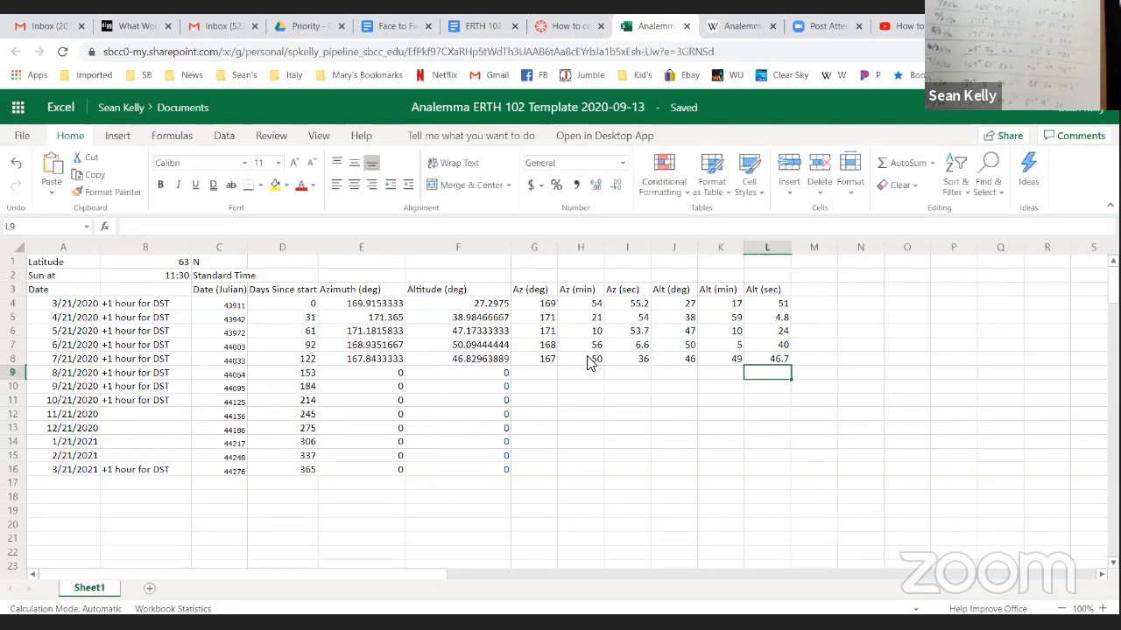
Enter the 8/21/2020 azimuth in row 9 as 170 degrees, 2 minutes and 29.4 seconds.
{"action": "left_click", "coordinate": [528, 376]}
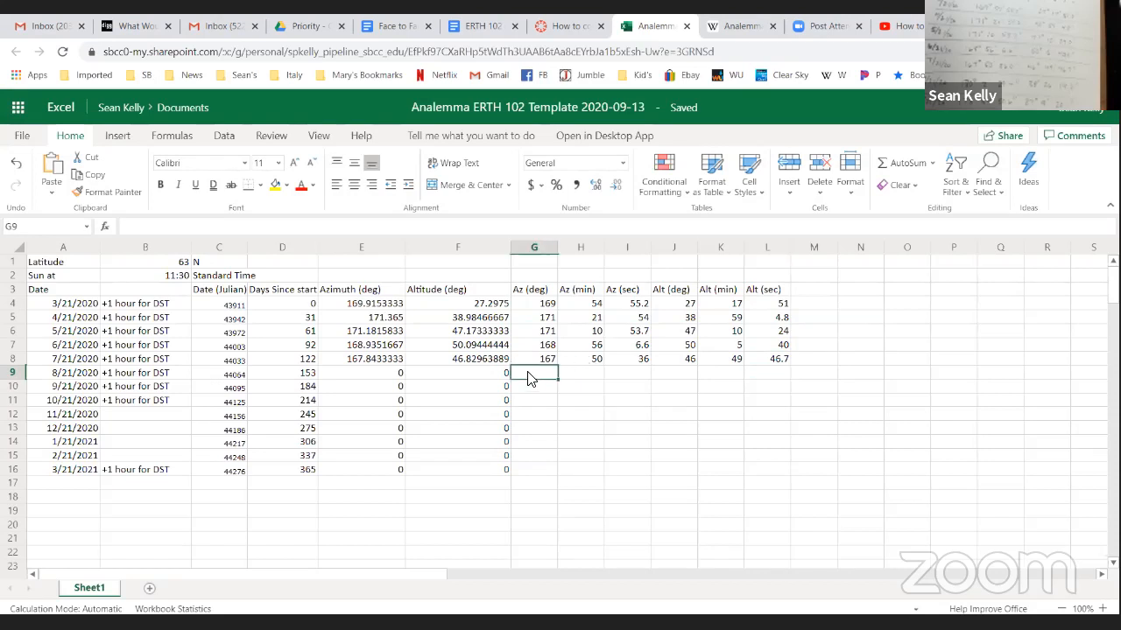
{"action": "type", "text": "170"}
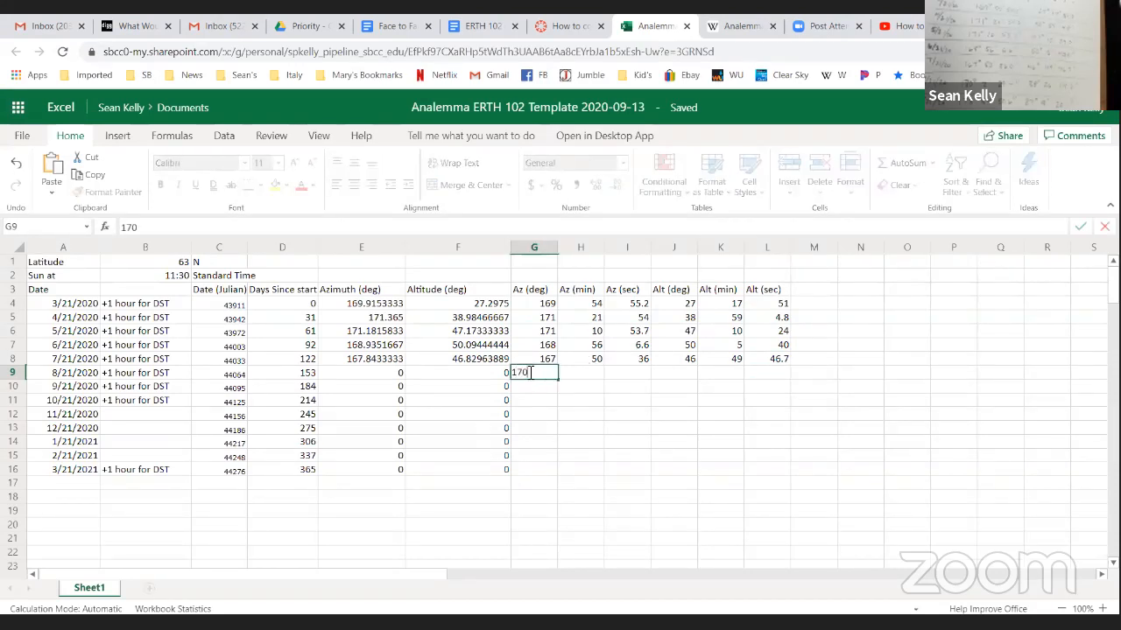
{"action": "key", "text": "Tab"}
{"action": "type", "text": "2"}
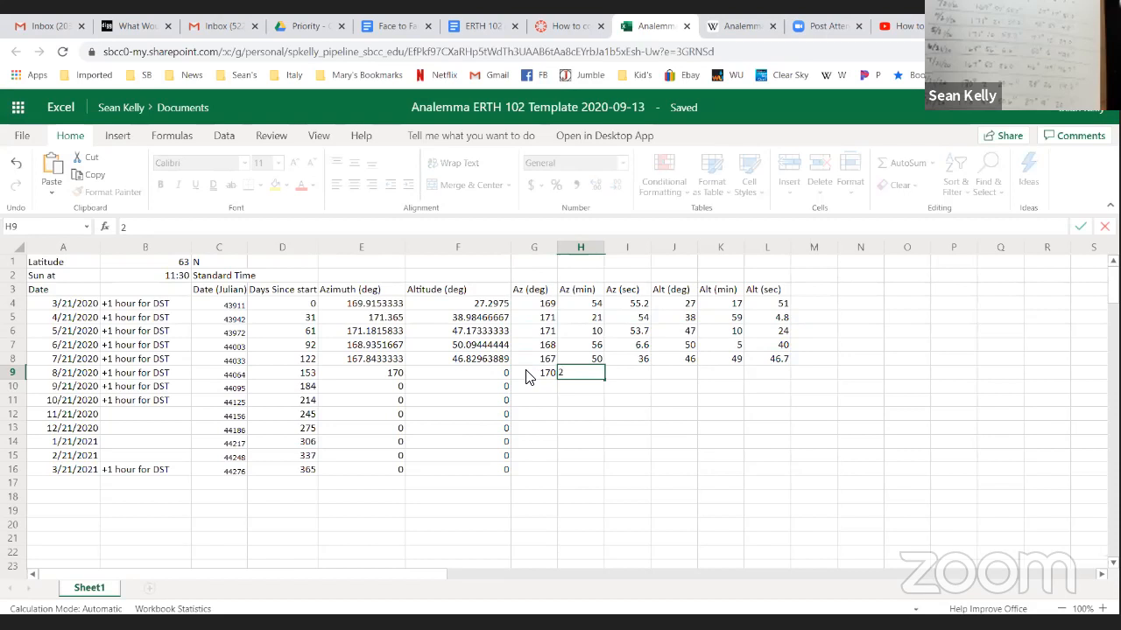
{"action": "key", "text": "Tab"}
{"action": "type", "text": "29.4"}
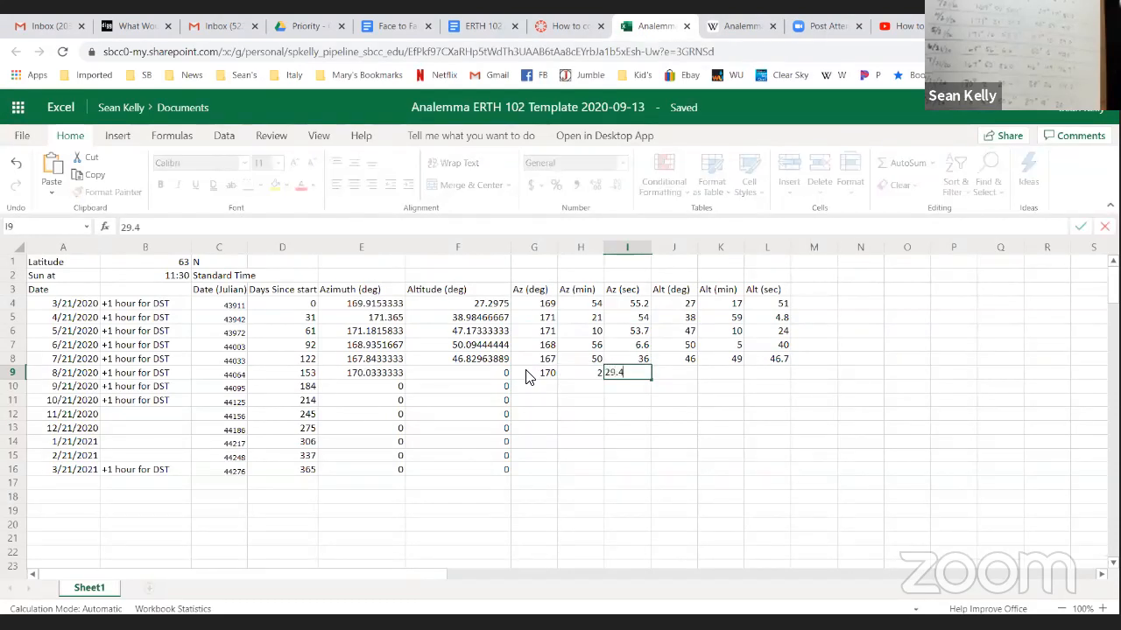
{"action": "key", "text": "Tab"}
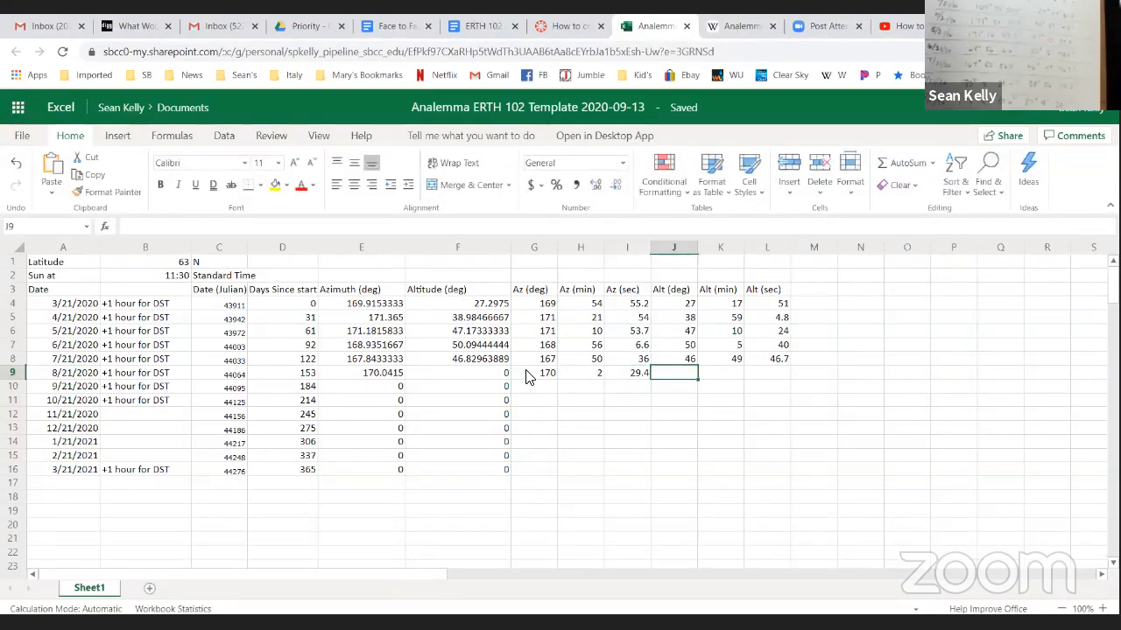
Enter the 8/21/2020 altitude in row 9 as 38 degrees, 26 minutes and 14.2 seconds.
{"action": "type", "text": "38"}
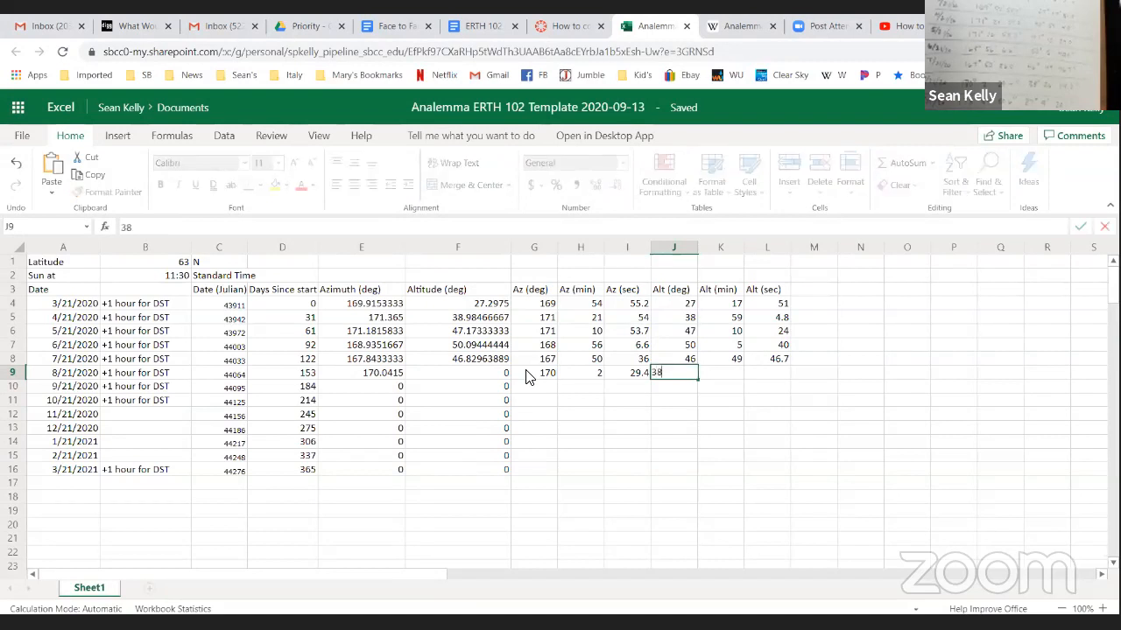
{"action": "key", "text": "Tab"}
{"action": "type", "text": "26"}
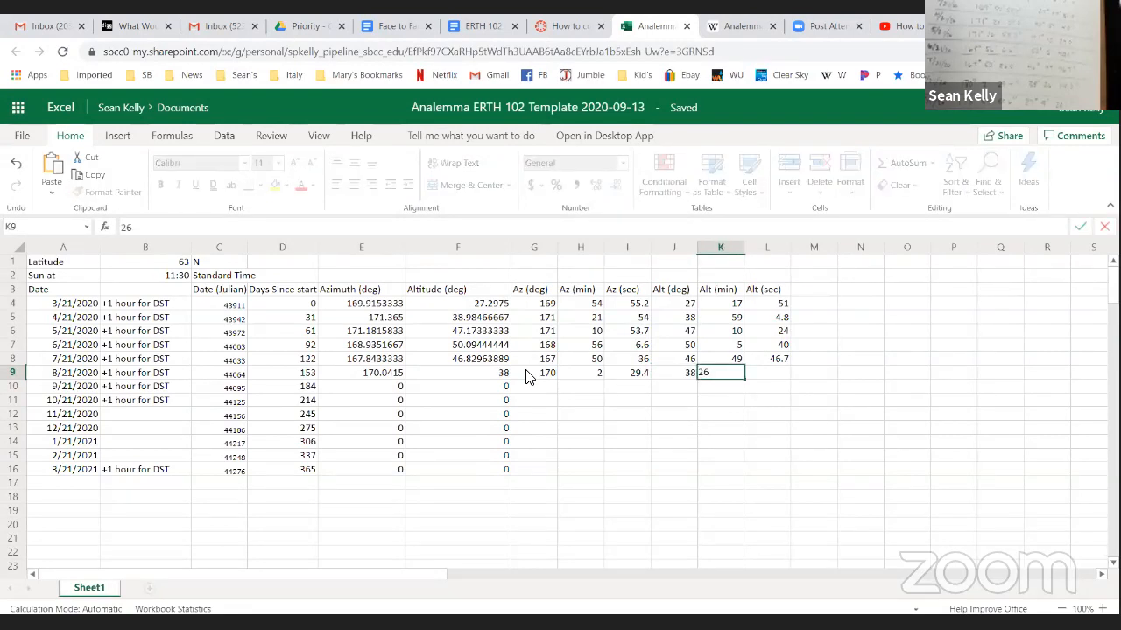
{"action": "key", "text": "Tab"}
{"action": "type", "text": "14.2"}
{"action": "key", "text": "Return"}
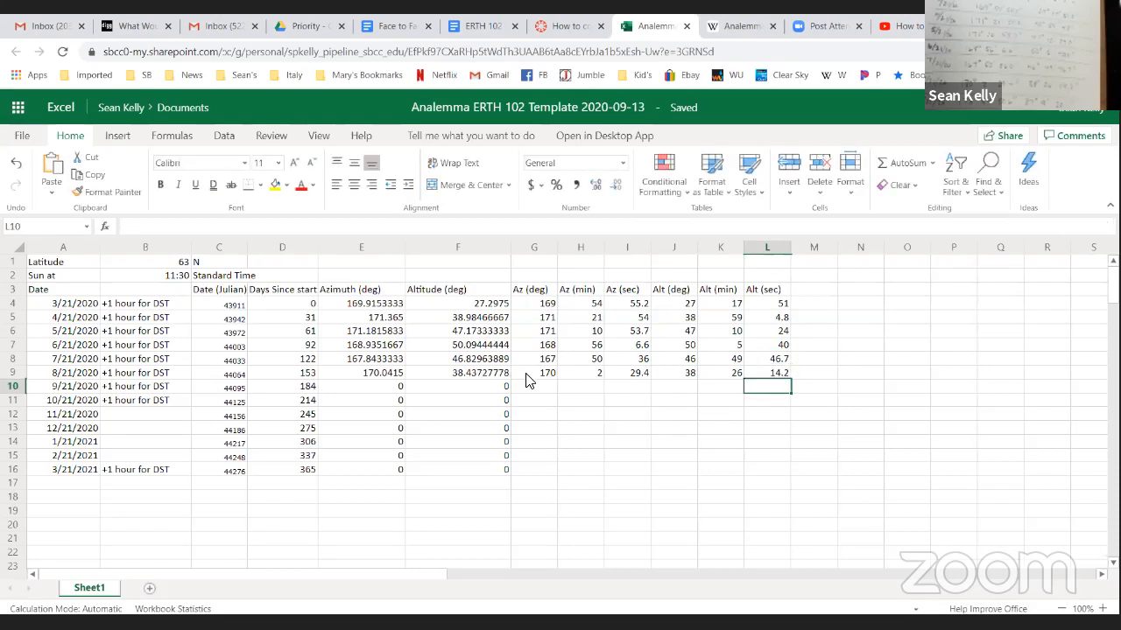
Enter the 9/21/2020 azimuth in row 10 as 173 degrees, 54 minutes and 50.6 seconds.
{"action": "left_click", "coordinate": [536, 392]}
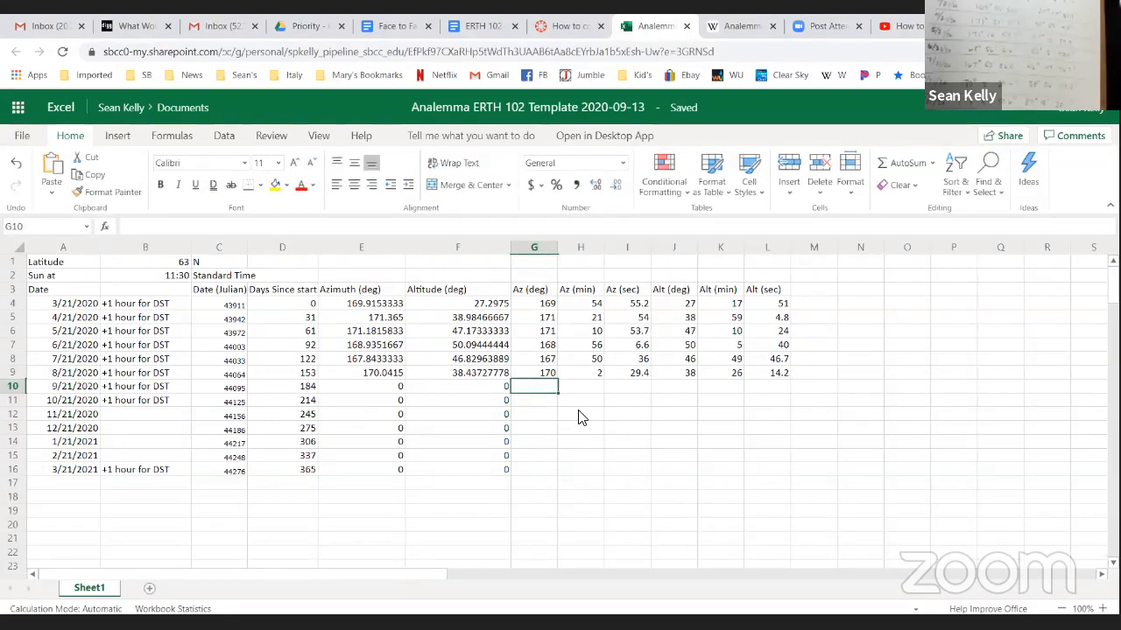
{"action": "type", "text": "173"}
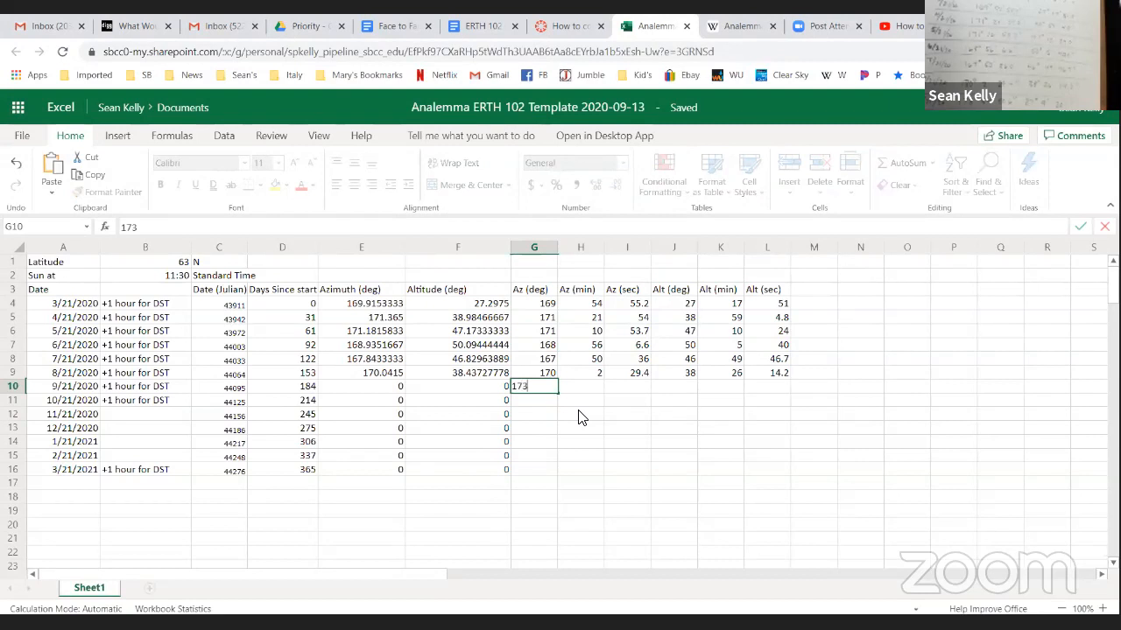
{"action": "key", "text": "Tab"}
{"action": "type", "text": "54"}
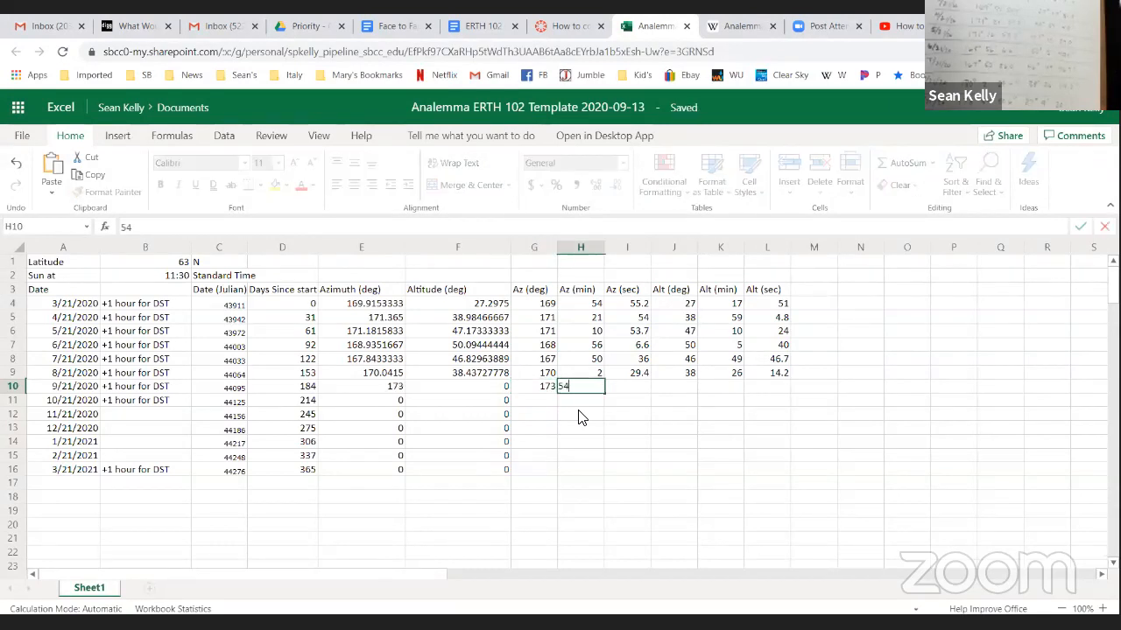
{"action": "key", "text": "Tab"}
{"action": "type", "text": "50.6"}
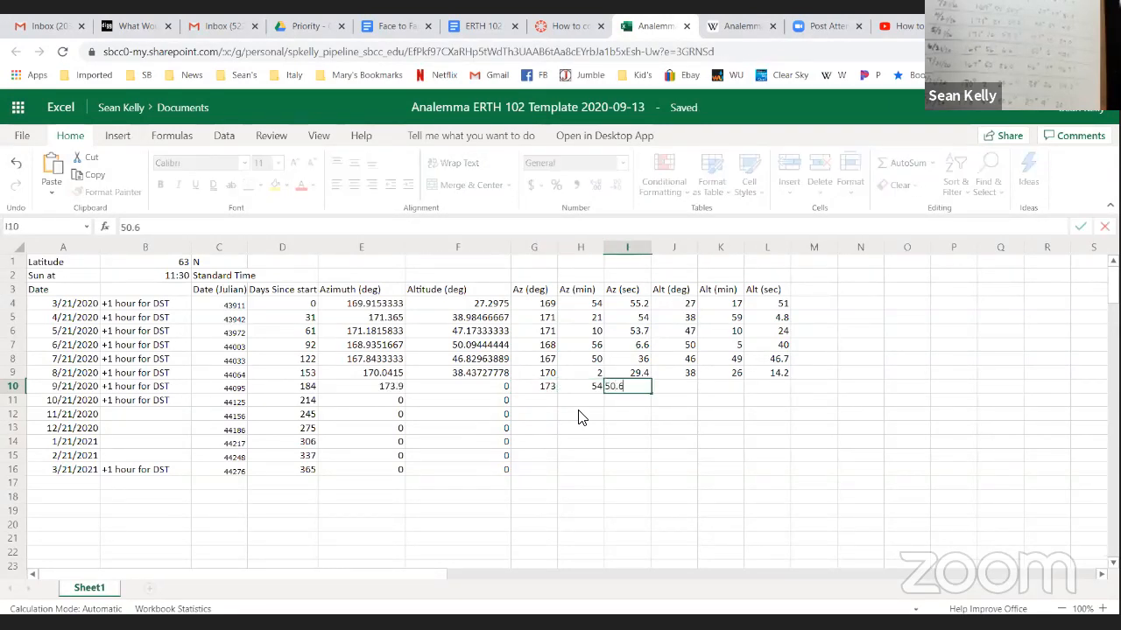
{"action": "key", "text": "Tab"}
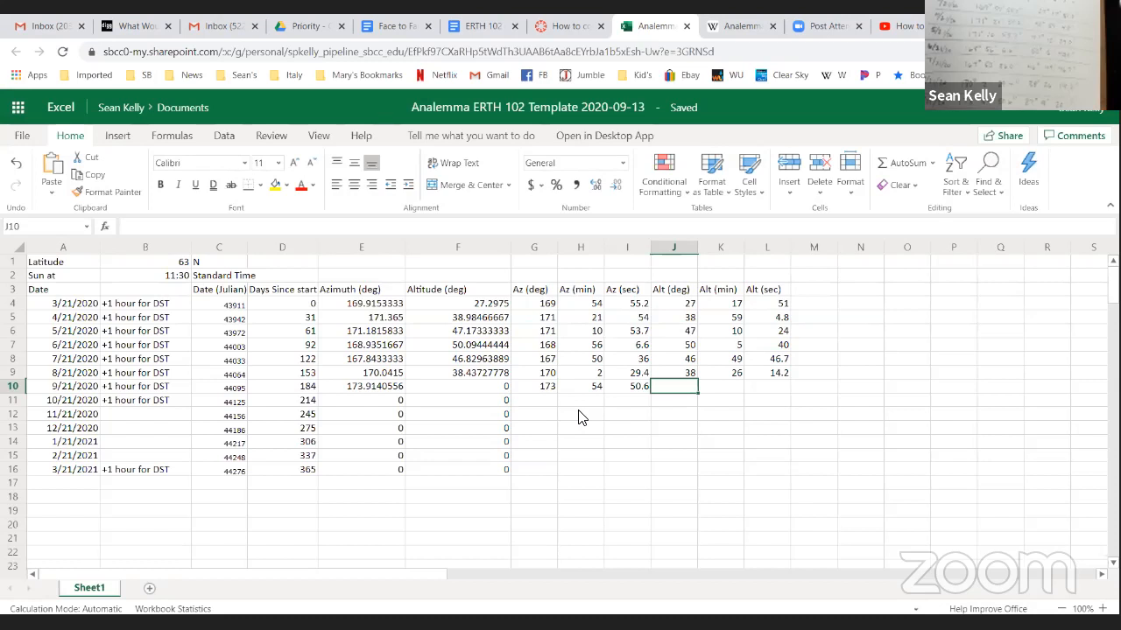
Enter the 9/21/2020 altitude in row 10 as 27 degrees, 9 minutes and 20.1 seconds.
{"action": "type", "text": "27"}
{"action": "key", "text": "Tab"}
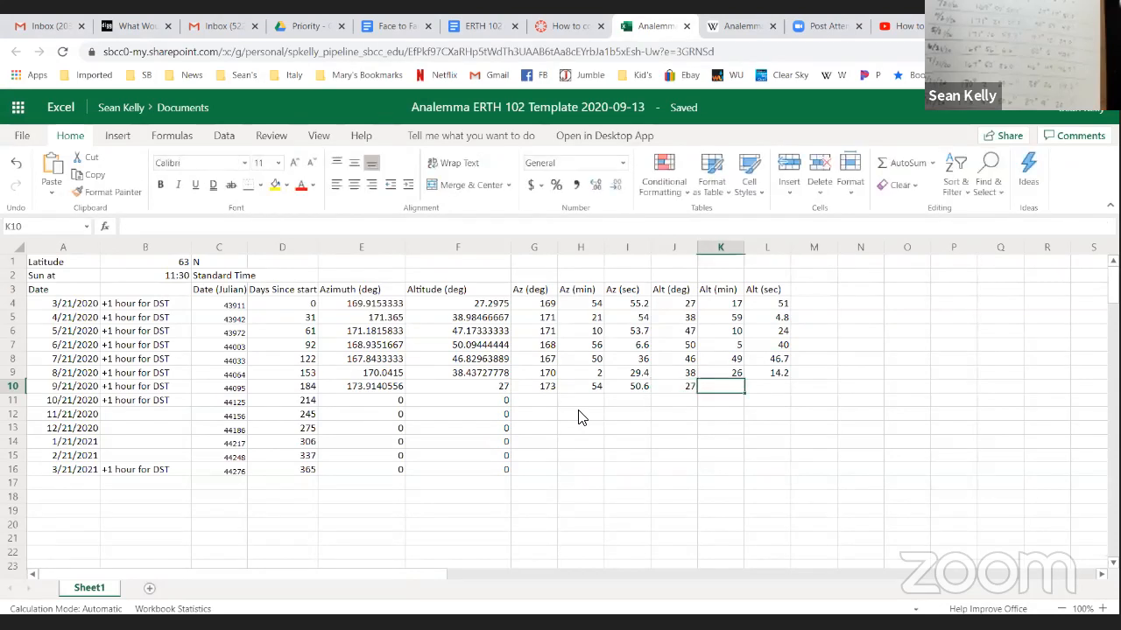
{"action": "type", "text": "9"}
{"action": "key", "text": "Tab"}
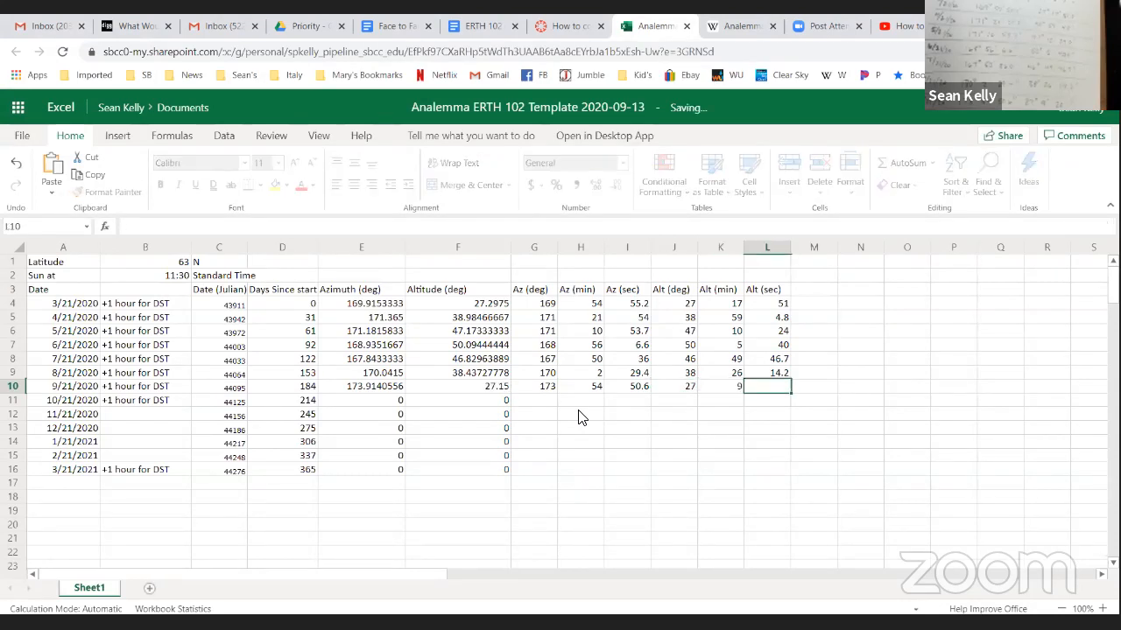
{"action": "type", "text": "20.1"}
{"action": "key", "text": "Return"}
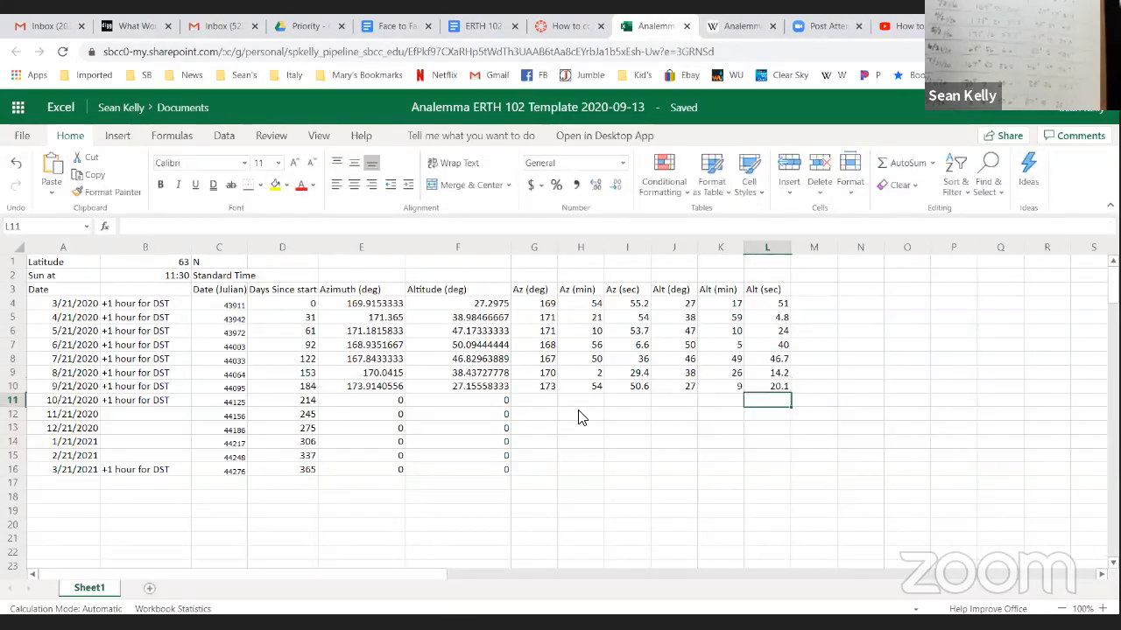
Enter the 10/21/2020 azimuth in row 11 as 176 degrees, 35 minutes and 26 seconds.
{"action": "left_click", "coordinate": [526, 402]}
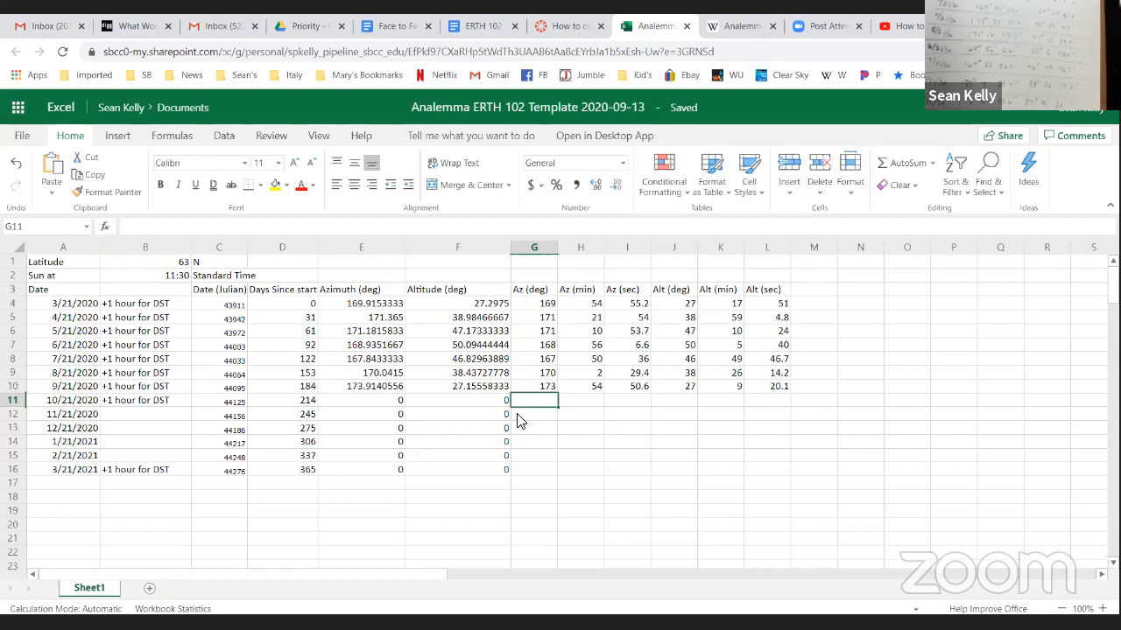
{"action": "type", "text": "176"}
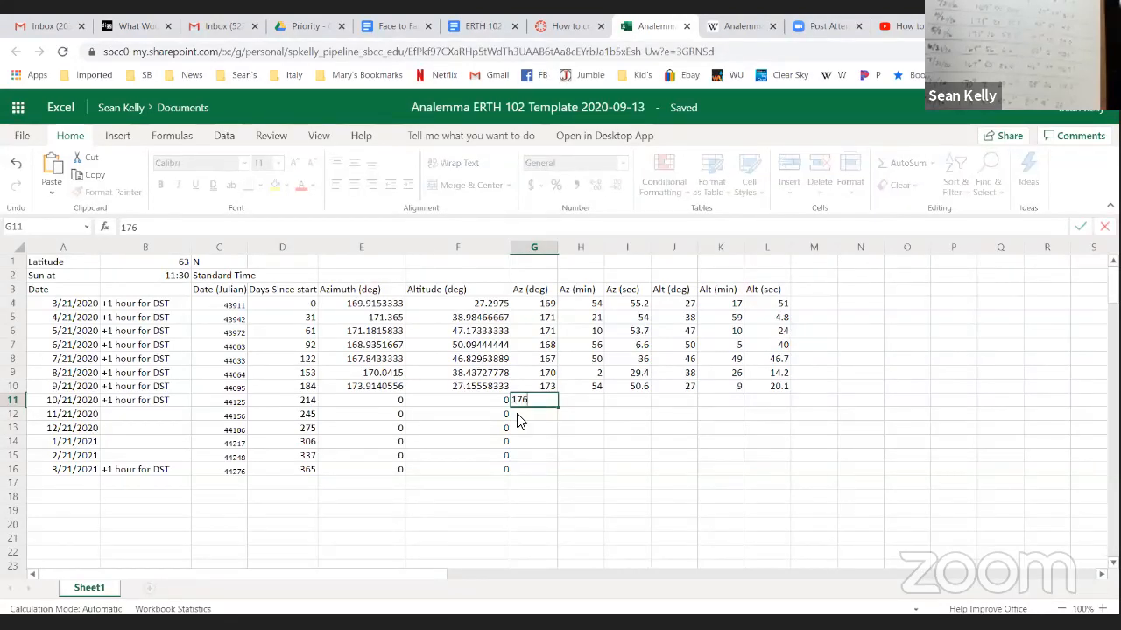
{"action": "key", "text": "Tab"}
{"action": "type", "text": "35"}
{"action": "key", "text": "Tab"}
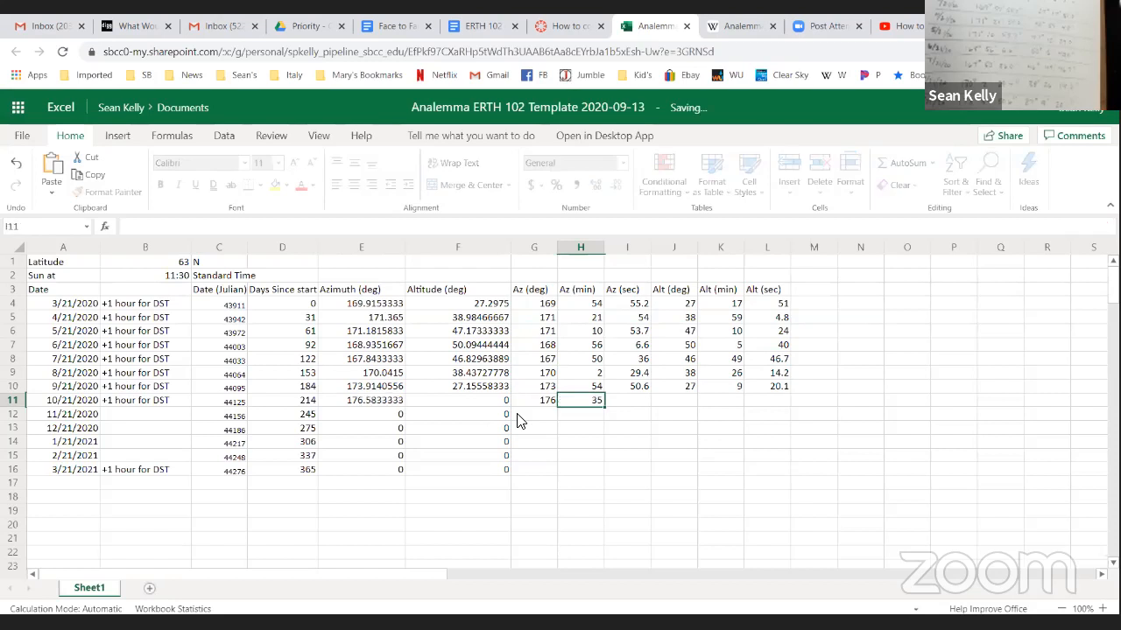
{"action": "type", "text": "26"}
{"action": "key", "text": "Tab"}
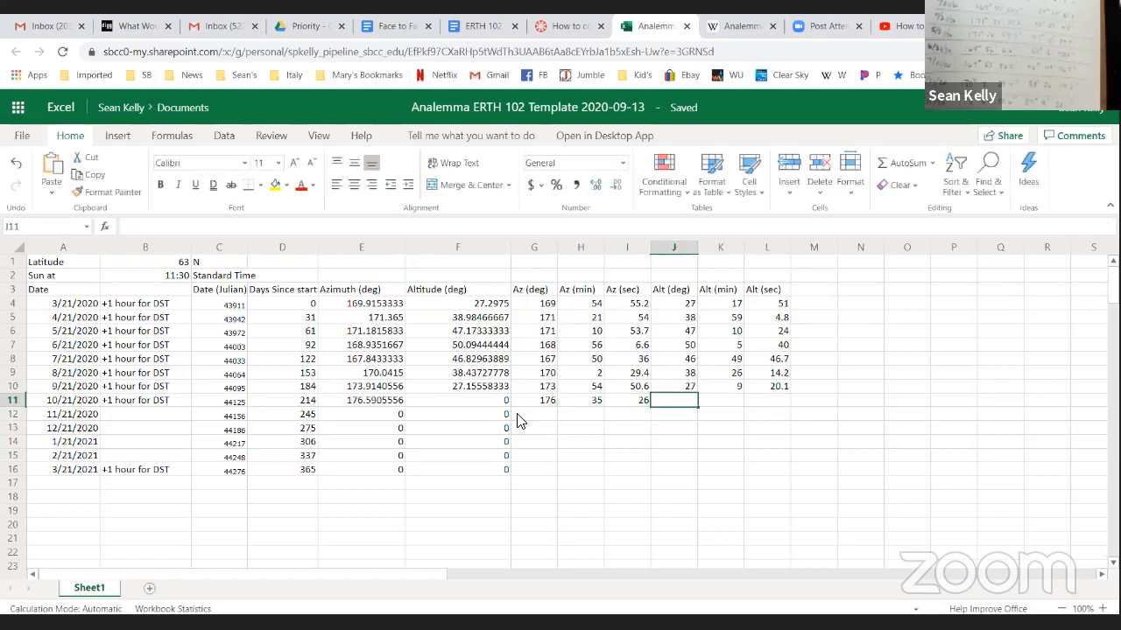
Enter the 10/21/2020 altitude in row 11 as 15 degrees, 52 minutes and 50.4 seconds.
{"action": "type", "text": "15"}
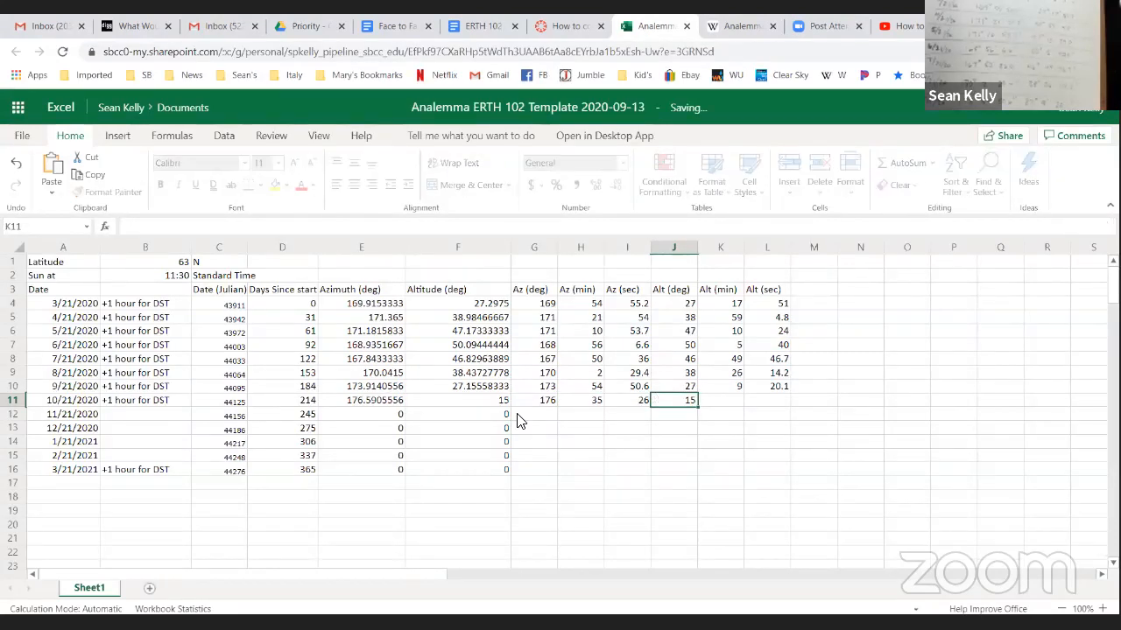
{"action": "key", "text": "Tab"}
{"action": "type", "text": "52"}
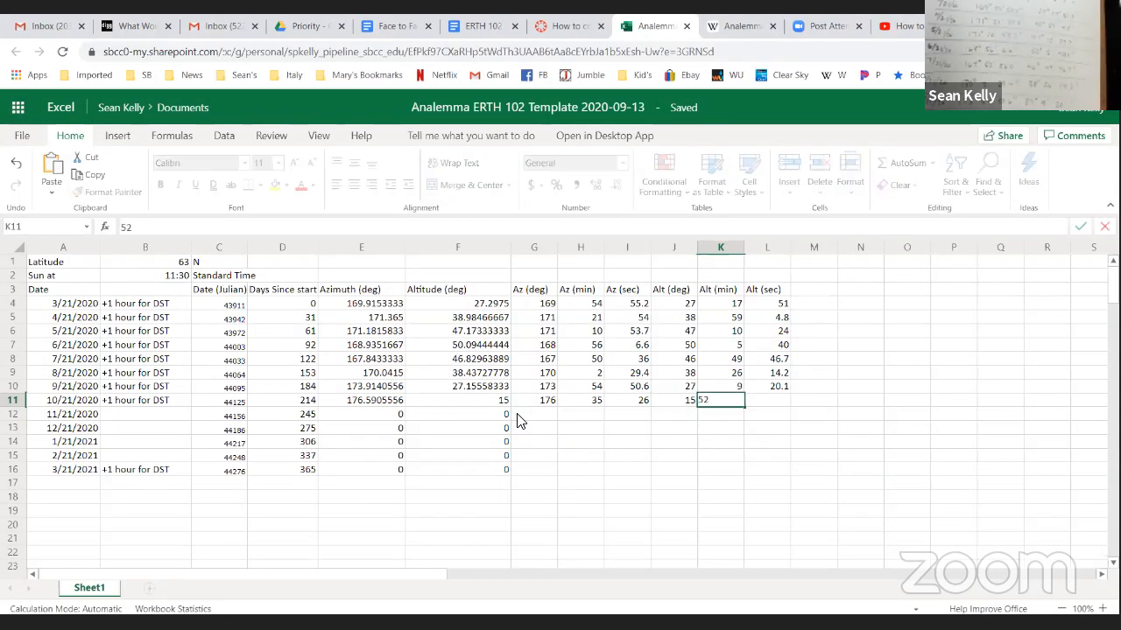
{"action": "key", "text": "Tab"}
{"action": "type", "text": "50.4"}
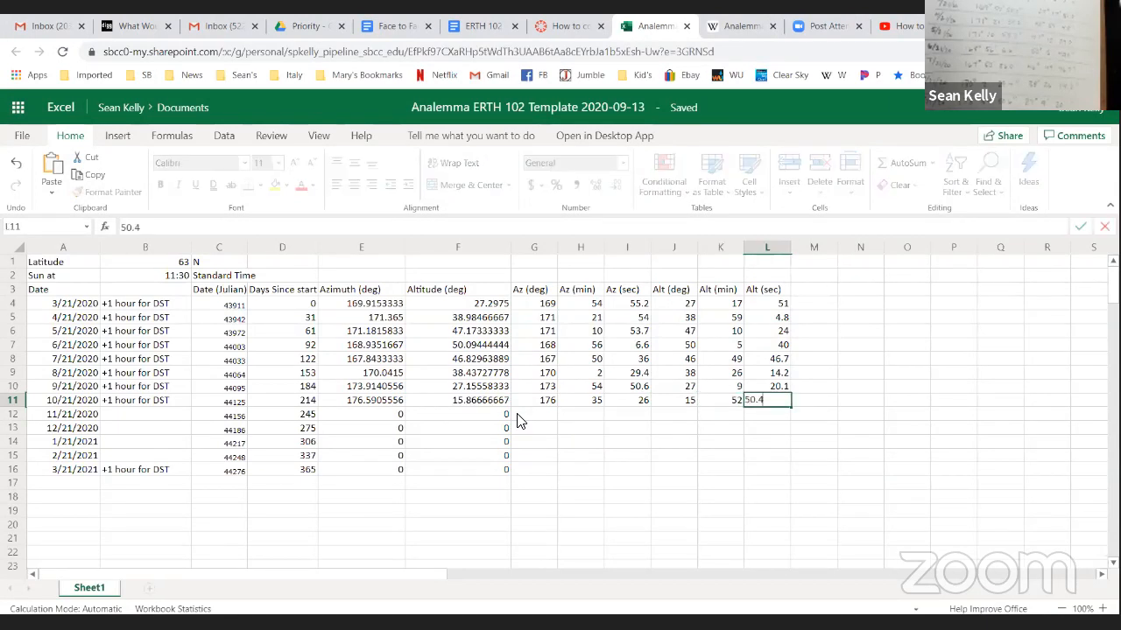
{"action": "left_click", "coordinate": [526, 418]}
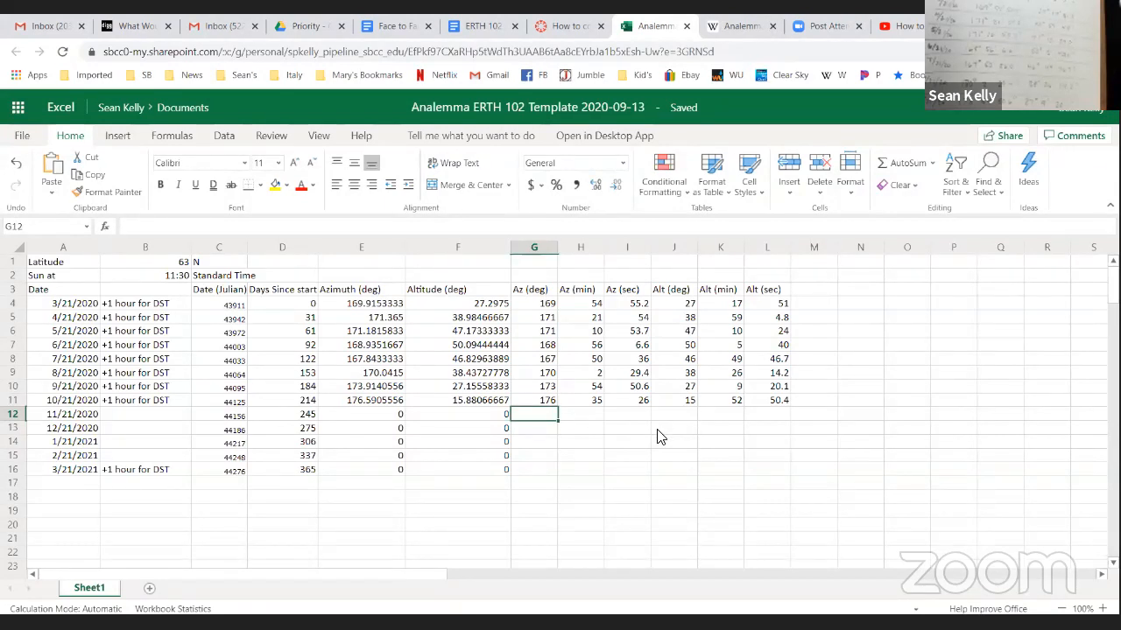
Enter the 11/21/2020 azimuth in row 12 as 176 degrees, 28 minutes and 17.9 seconds.
{"action": "type", "text": "176"}
{"action": "key", "text": "Tab"}
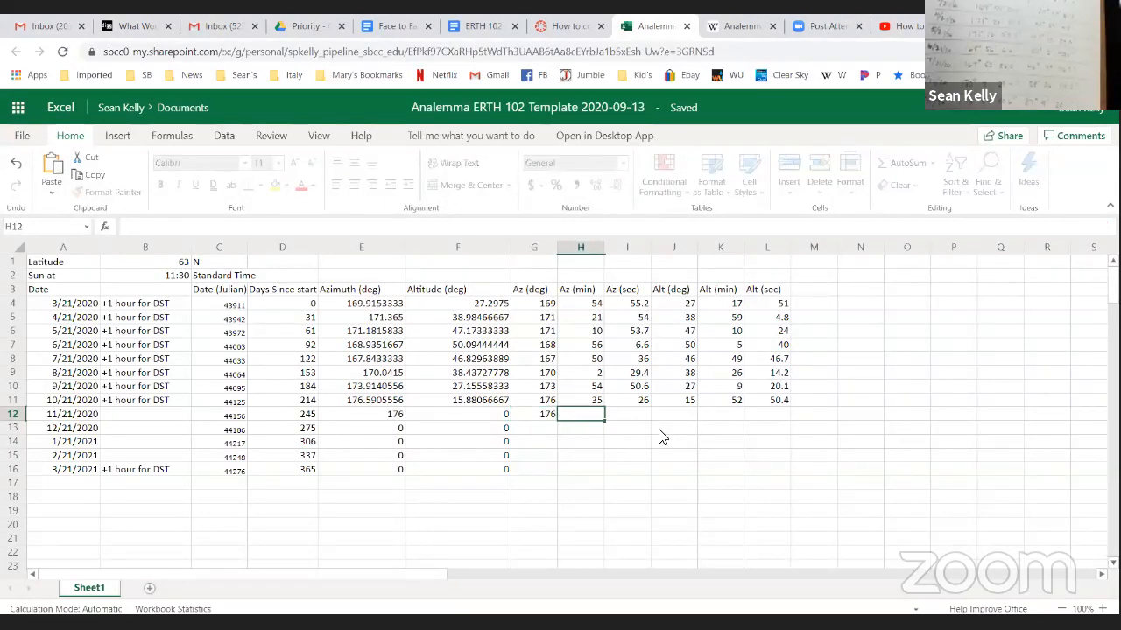
{"action": "type", "text": "28"}
{"action": "key", "text": "Tab"}
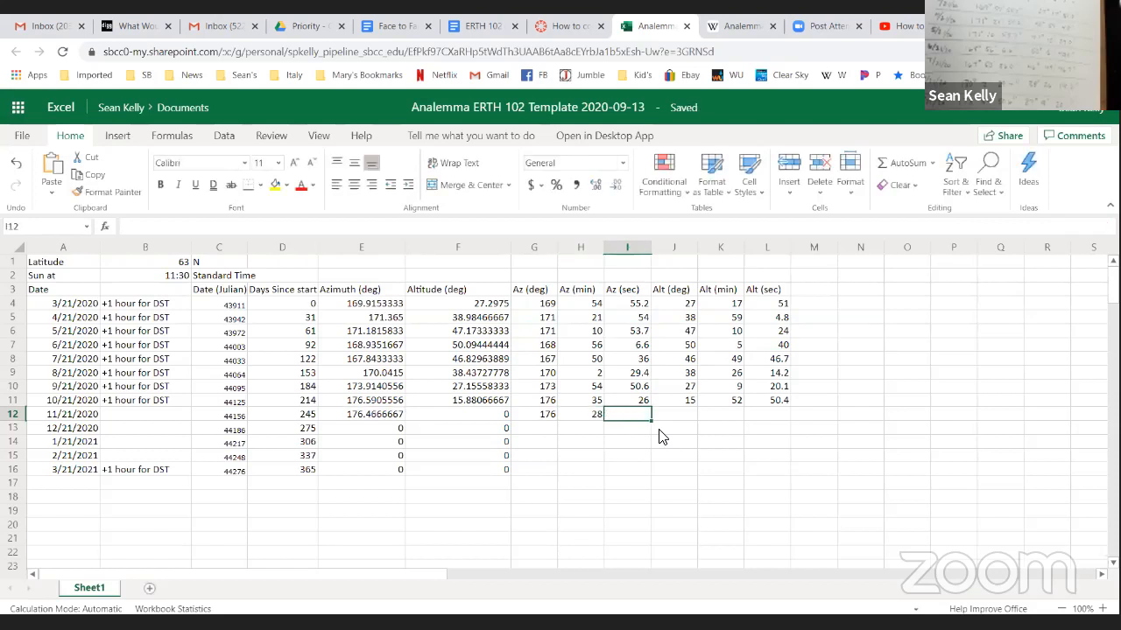
{"action": "type", "text": "17.9"}
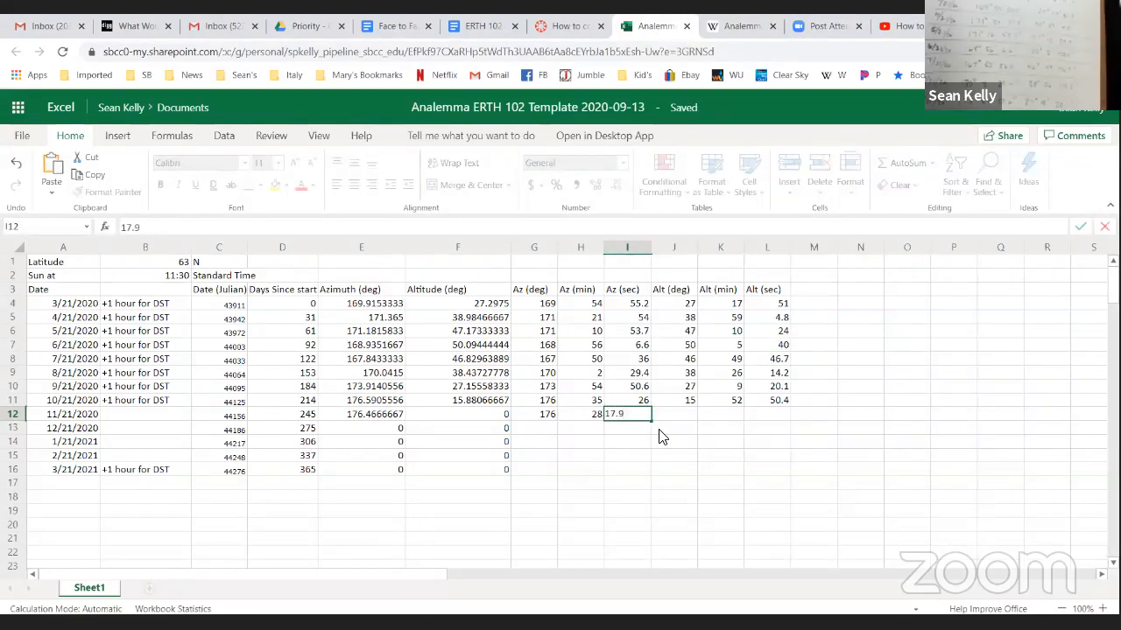
{"action": "key", "text": "Tab"}
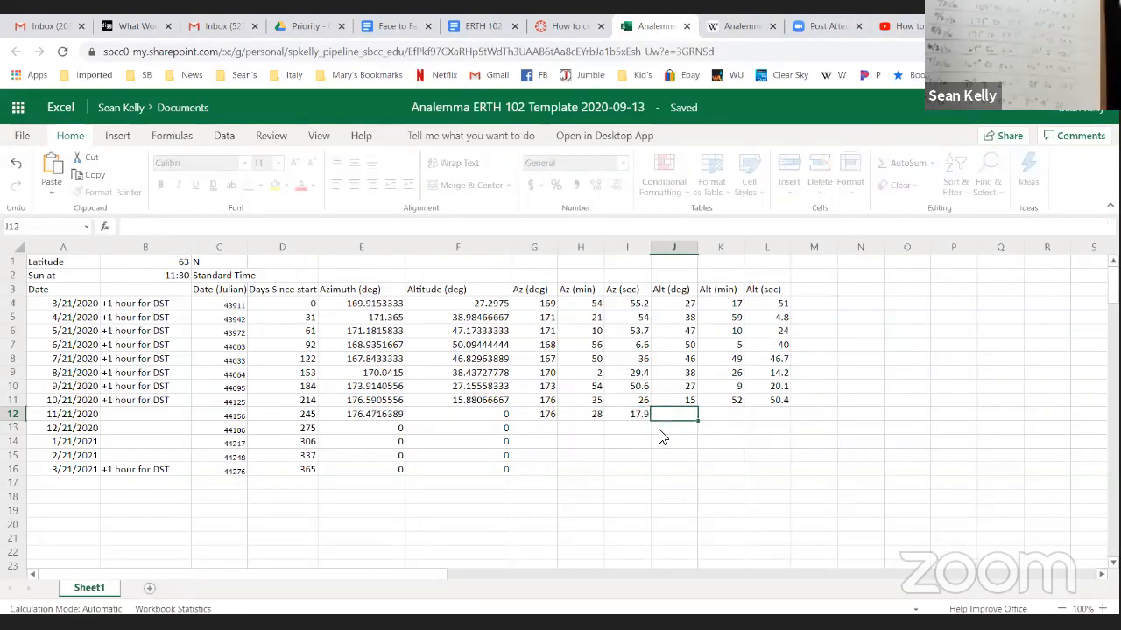
Enter the 11/21/2020 altitude in row 12 as 6 degrees, 48 minutes and 18.3 seconds.
{"action": "type", "text": "6"}
{"action": "key", "text": "Tab"}
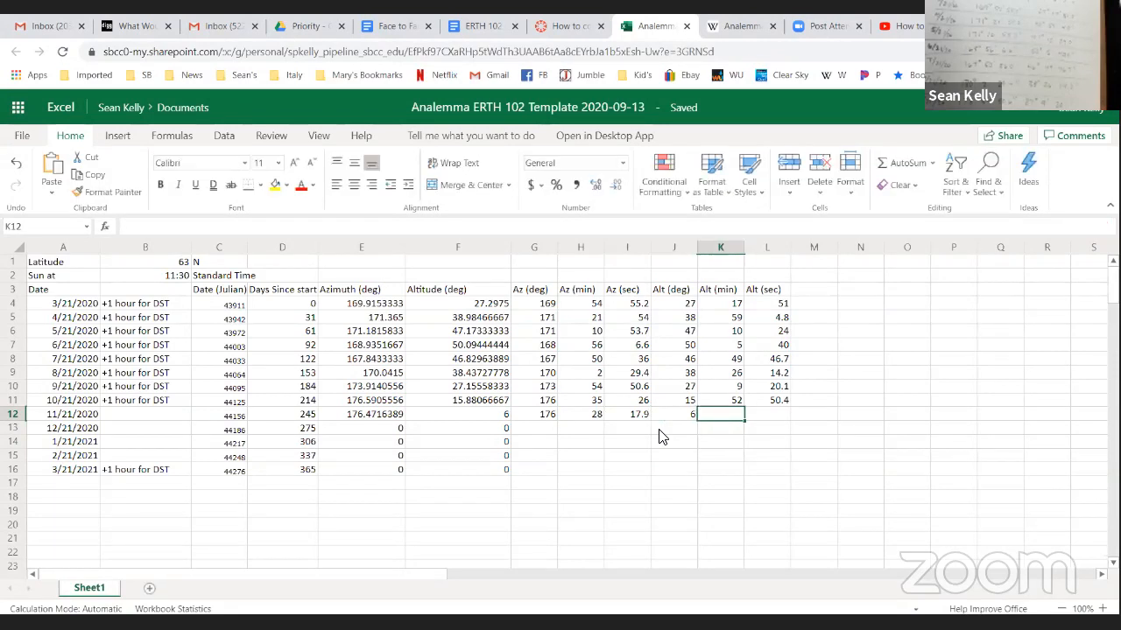
{"action": "type", "text": "48"}
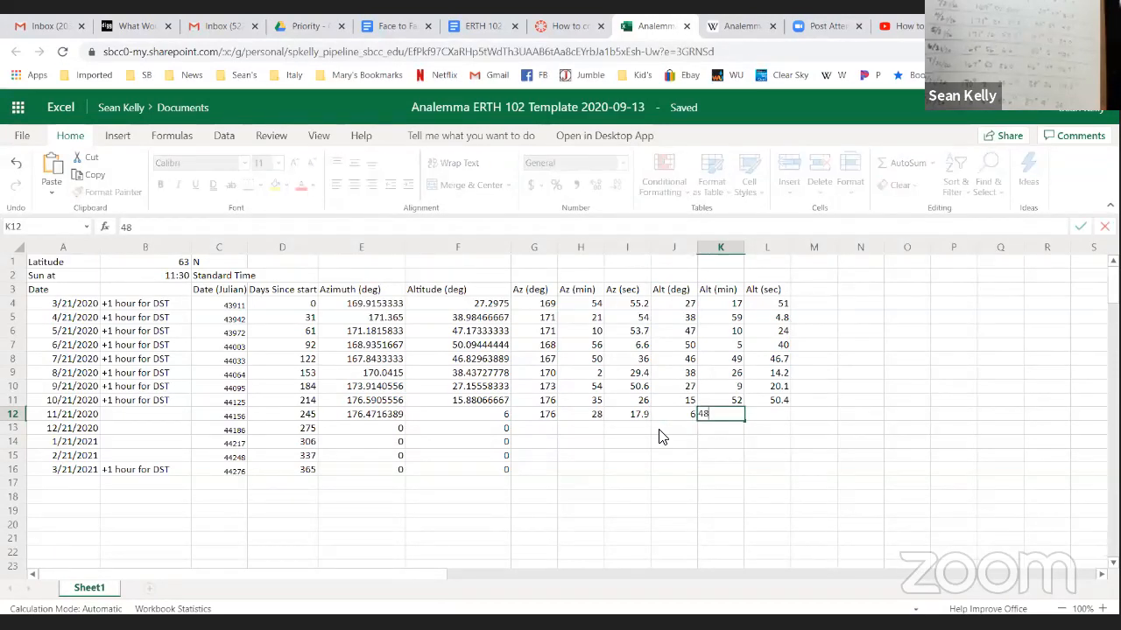
{"action": "key", "text": "Tab"}
{"action": "type", "text": "18.3"}
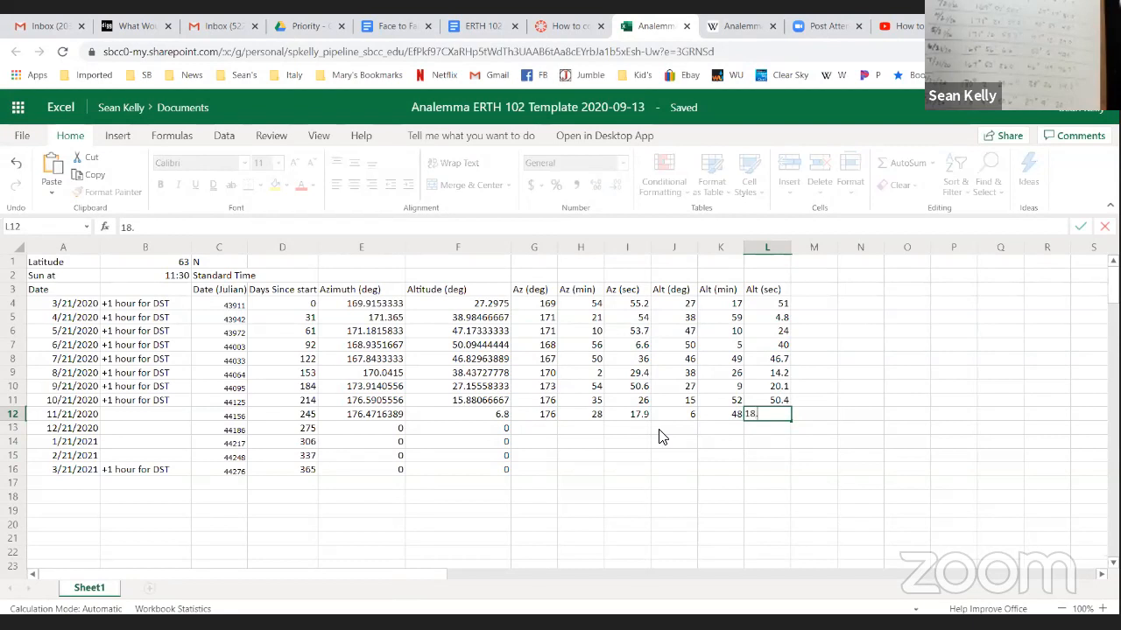
{"action": "key", "text": "Return"}
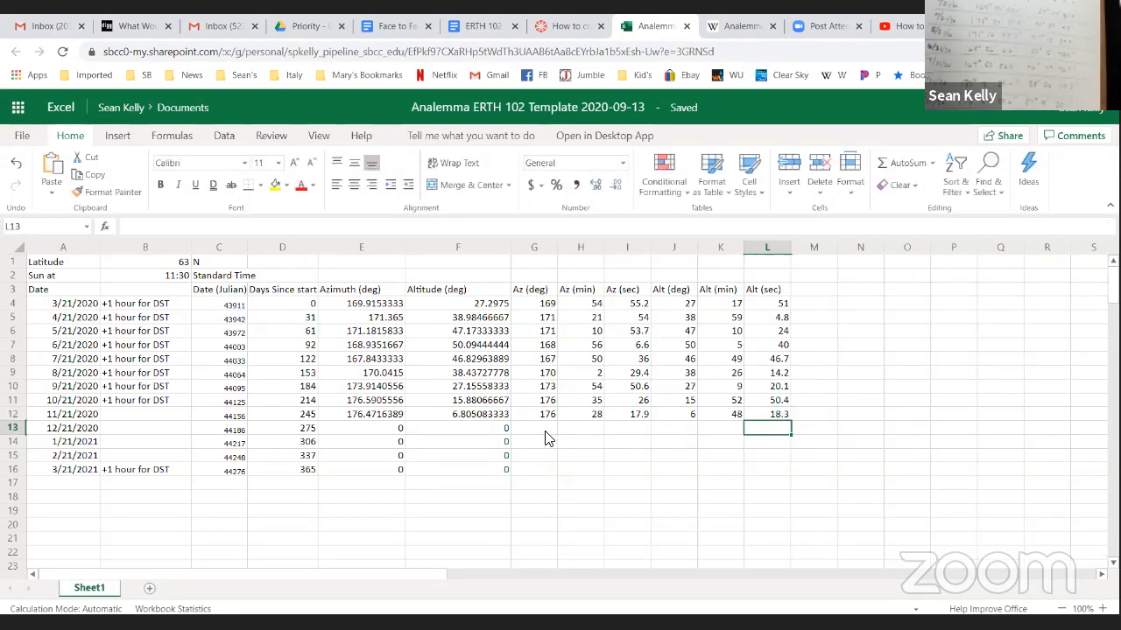
Enter the 12/21/2020 azimuth in row 13 as 173 degrees, 43 minutes and 24.5 seconds.
{"action": "left_click", "coordinate": [541, 429]}
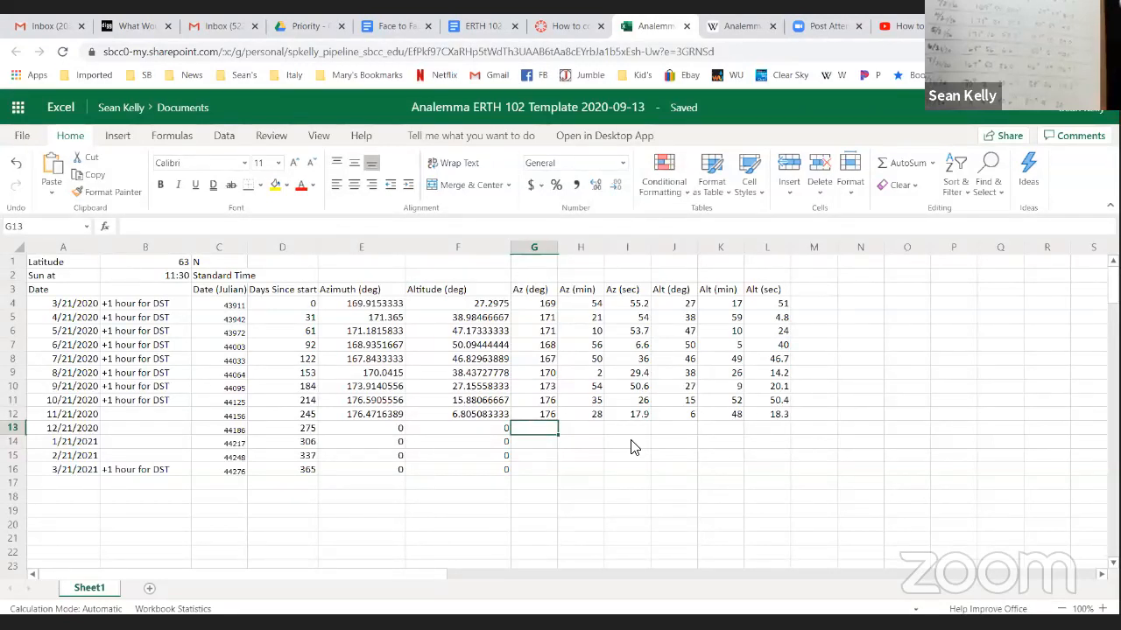
{"action": "type", "text": "173"}
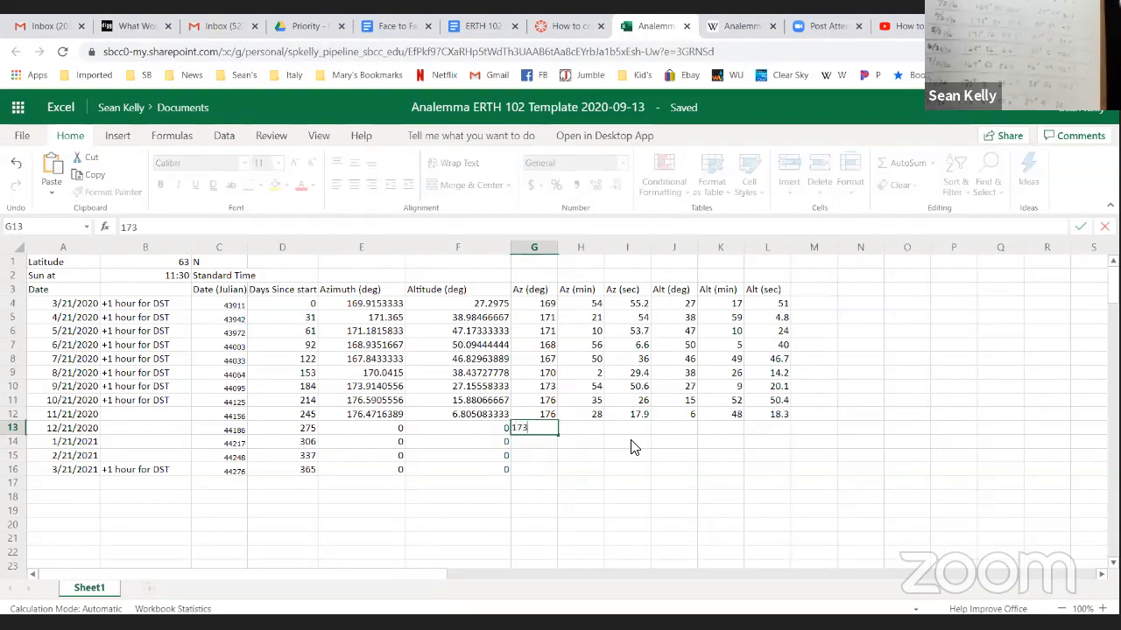
{"action": "key", "text": "Tab"}
{"action": "type", "text": "43"}
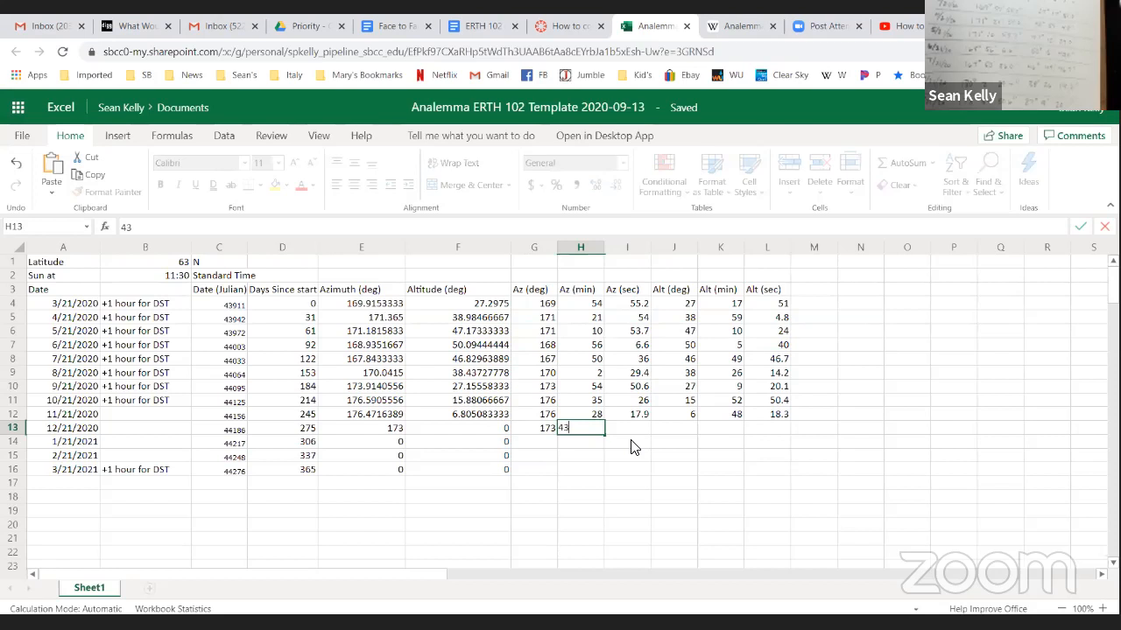
{"action": "key", "text": "Tab"}
{"action": "type", "text": "24.5"}
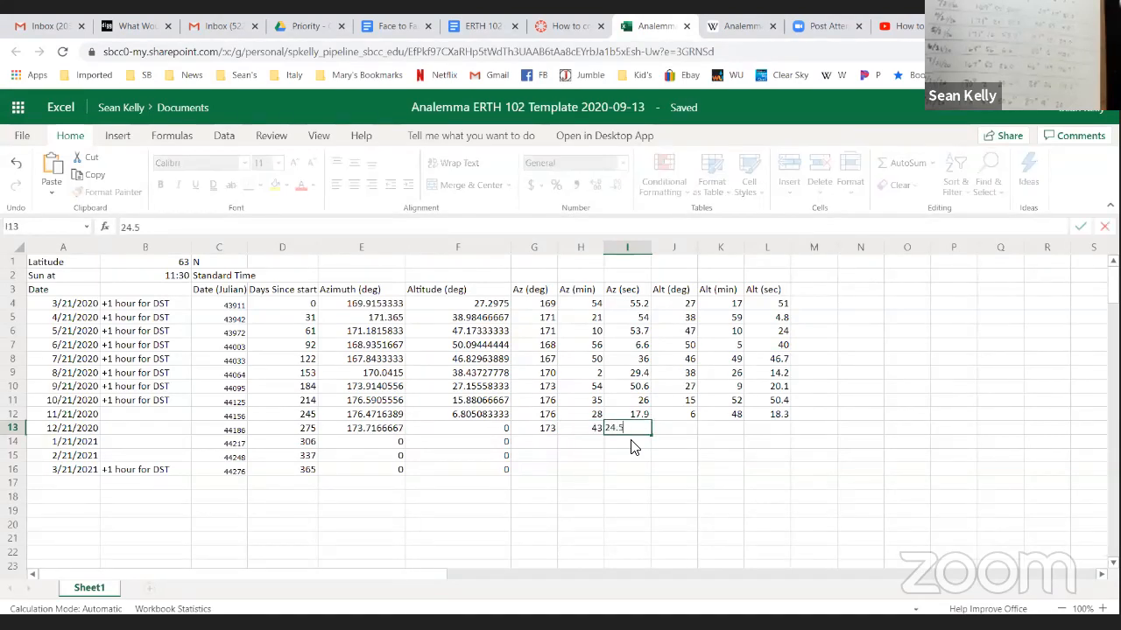
{"action": "key", "text": "Tab"}
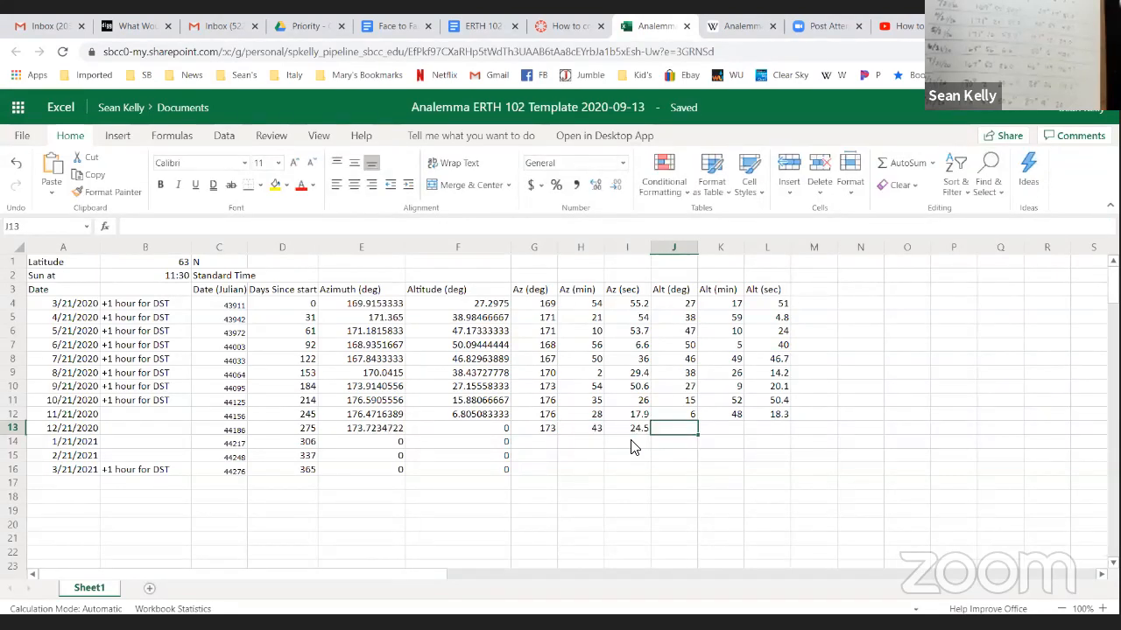
Enter the 12/21/2020 altitude in row 13 as 3 degrees, 23 minutes and 28.6 seconds.
{"action": "type", "text": "3"}
{"action": "key", "text": "Tab"}
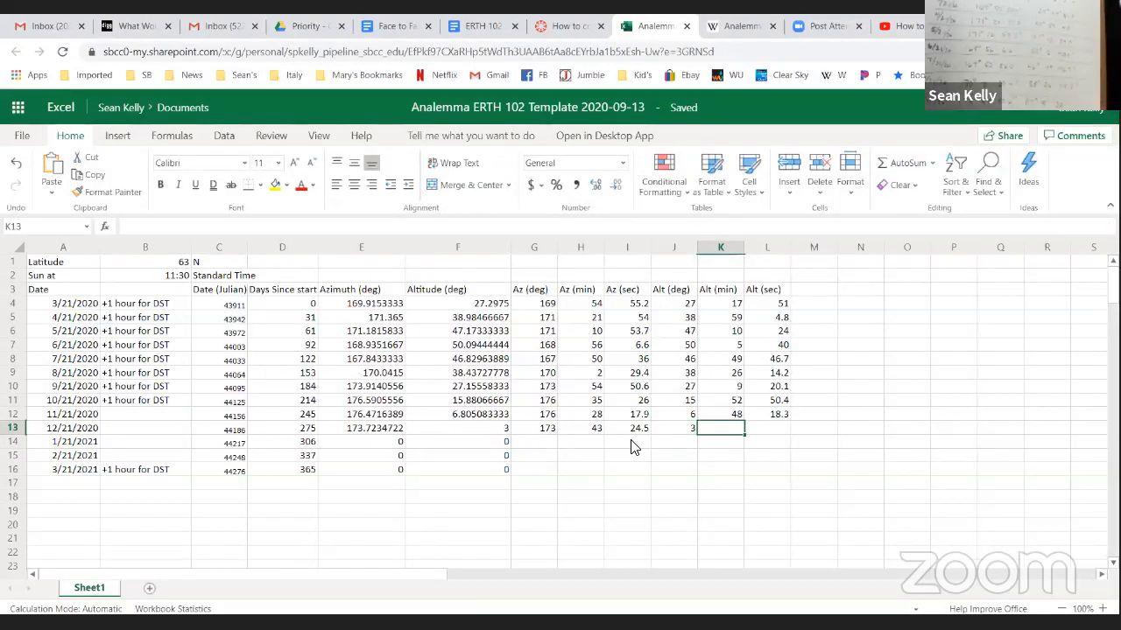
{"action": "type", "text": "23"}
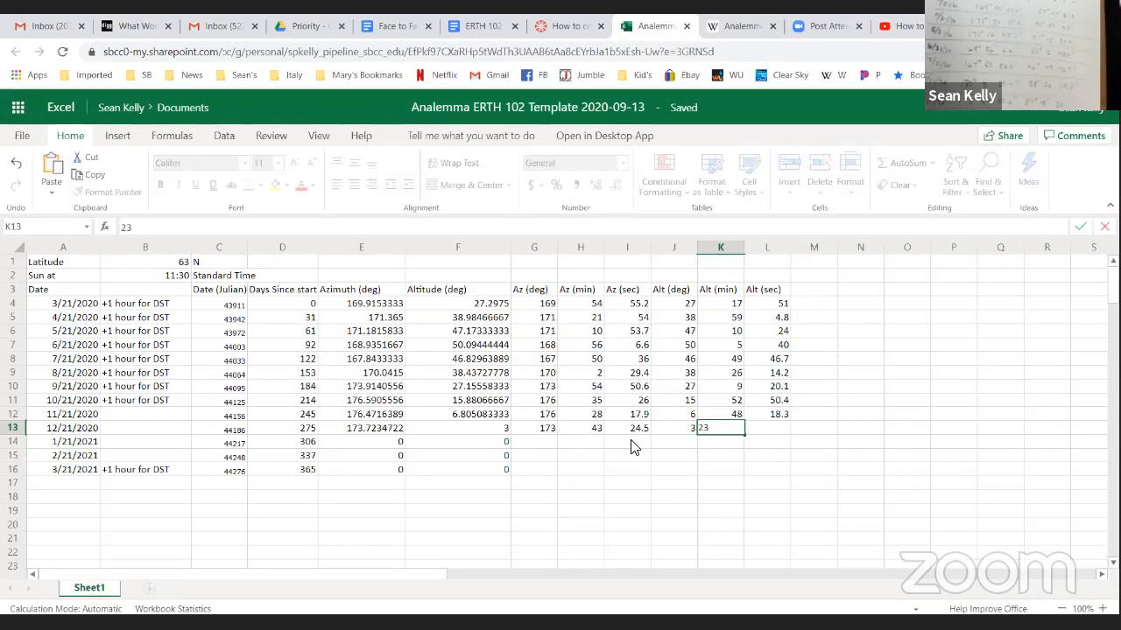
{"action": "key", "text": "Tab"}
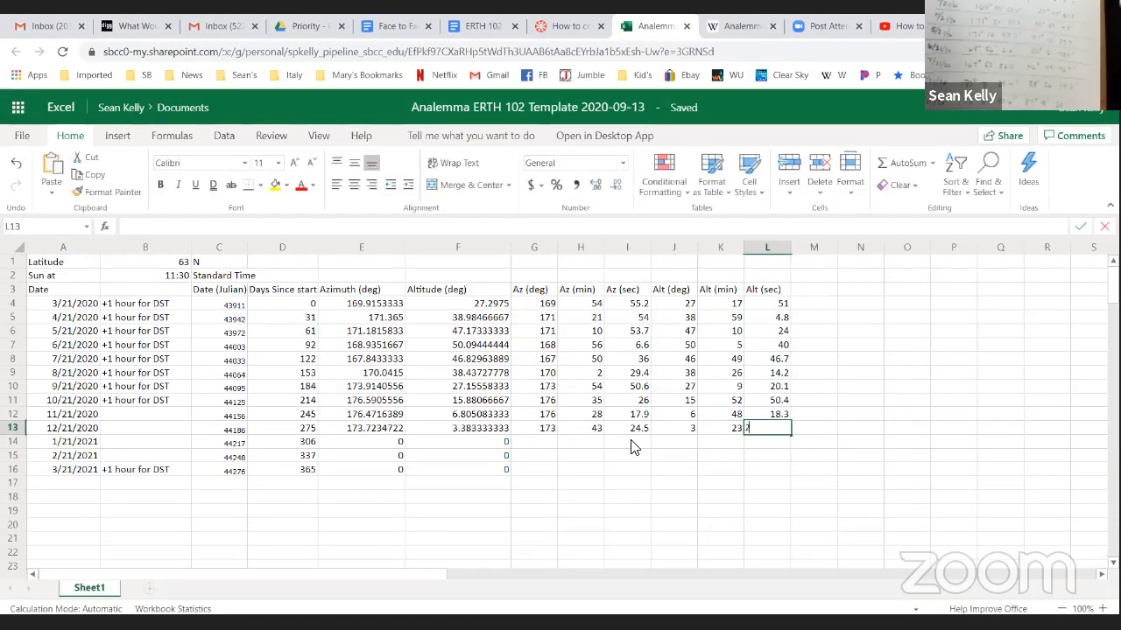
{"action": "type", "text": "28.6"}
{"action": "key", "text": "Return"}
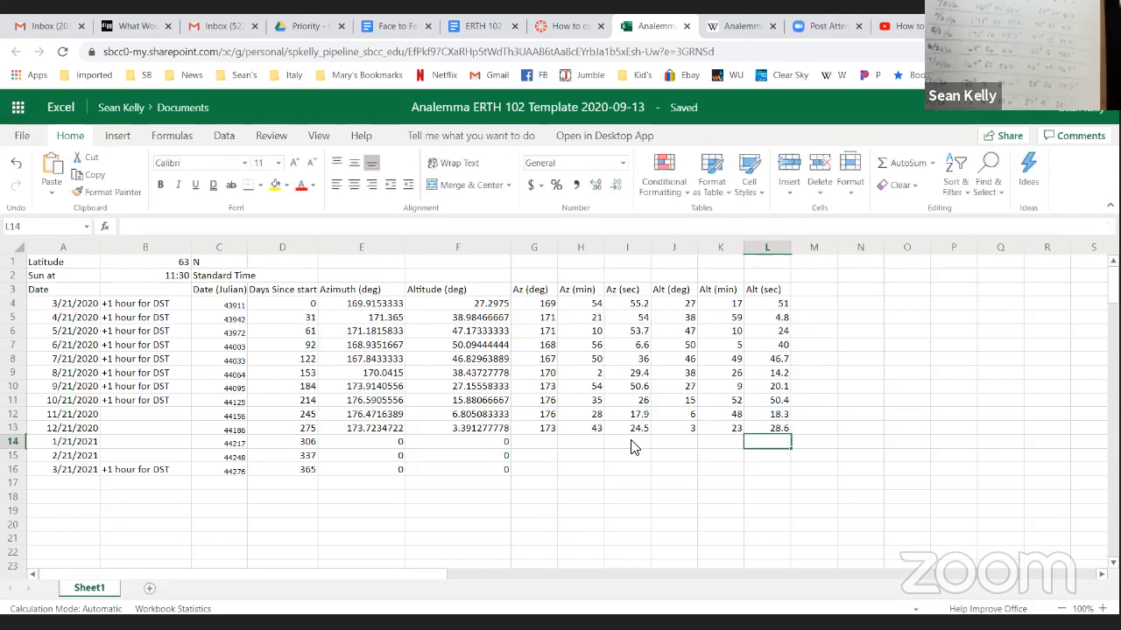
Enter the 1/21/2021 azimuth in row 14 as 170 degrees, 26 minutes and 46.9 seconds.
{"action": "left_click", "coordinate": [548, 444]}
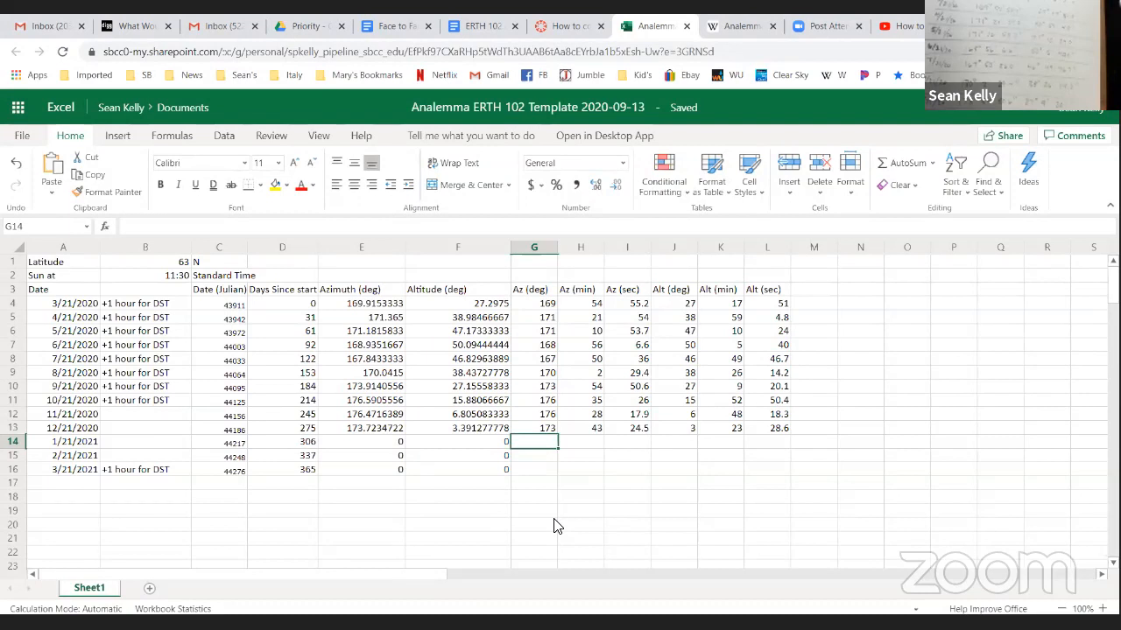
{"action": "type", "text": "170"}
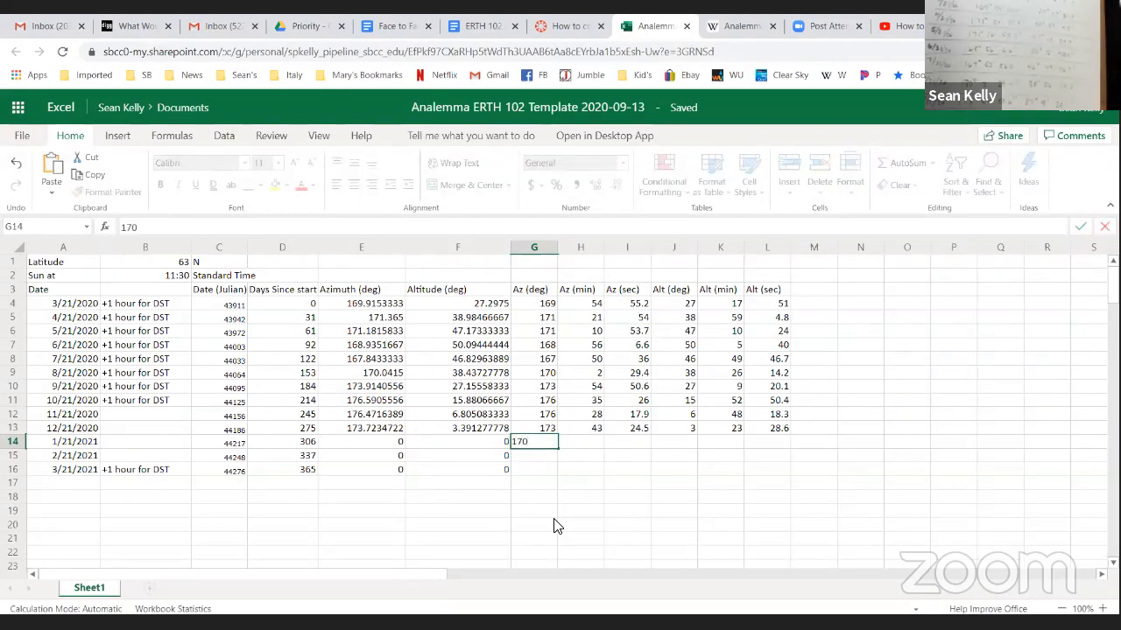
{"action": "key", "text": "Tab"}
{"action": "type", "text": "26"}
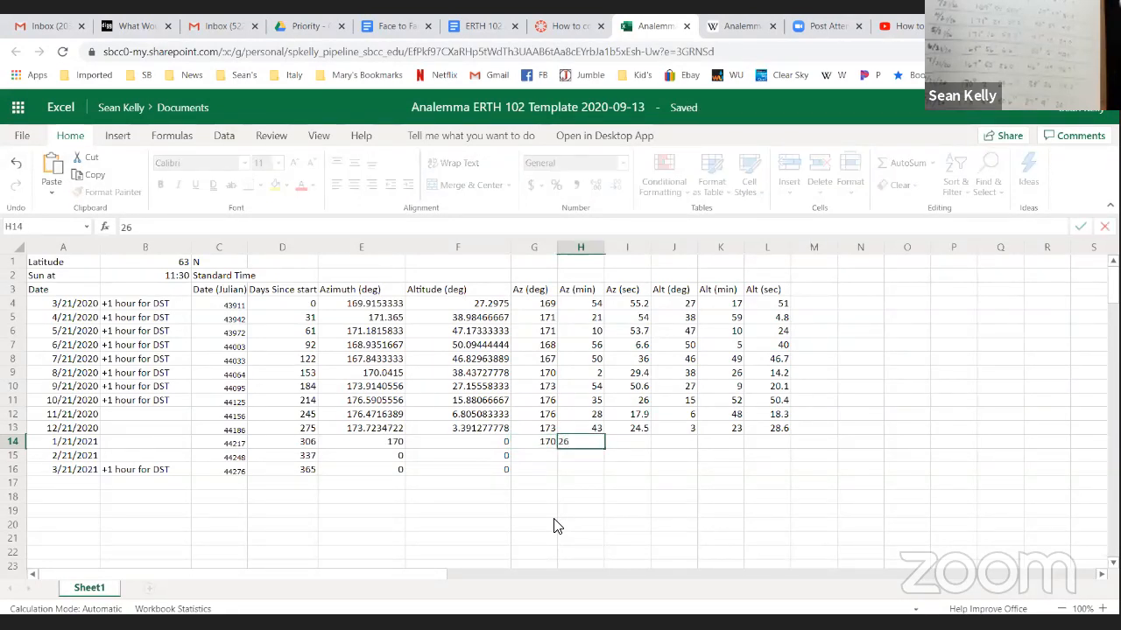
{"action": "key", "text": "Tab"}
{"action": "type", "text": "46.9"}
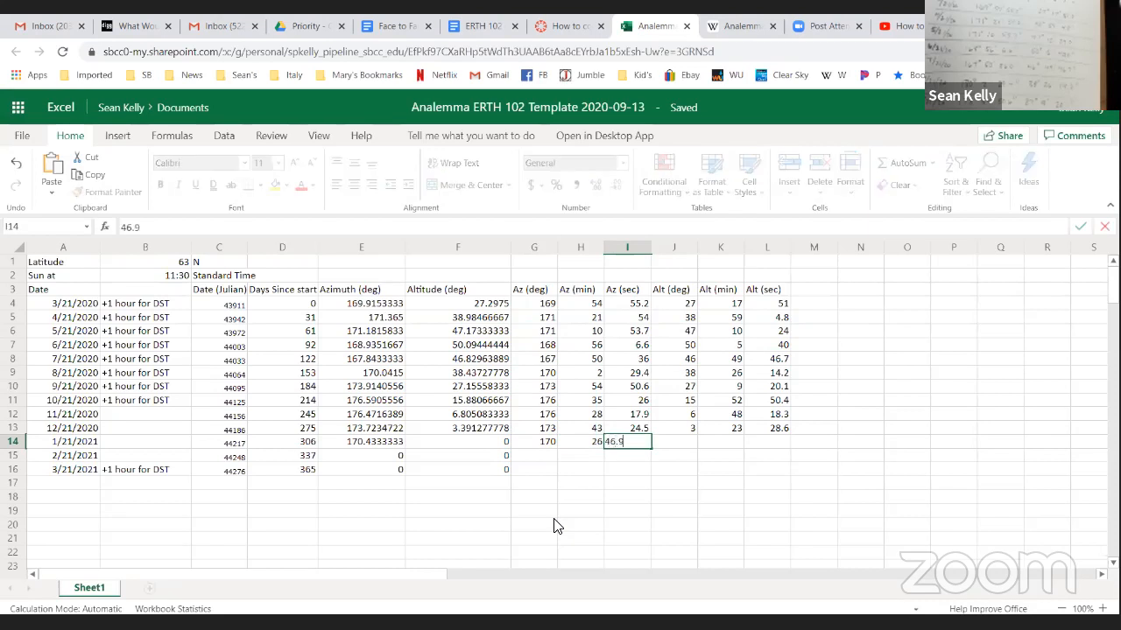
{"action": "key", "text": "Tab"}
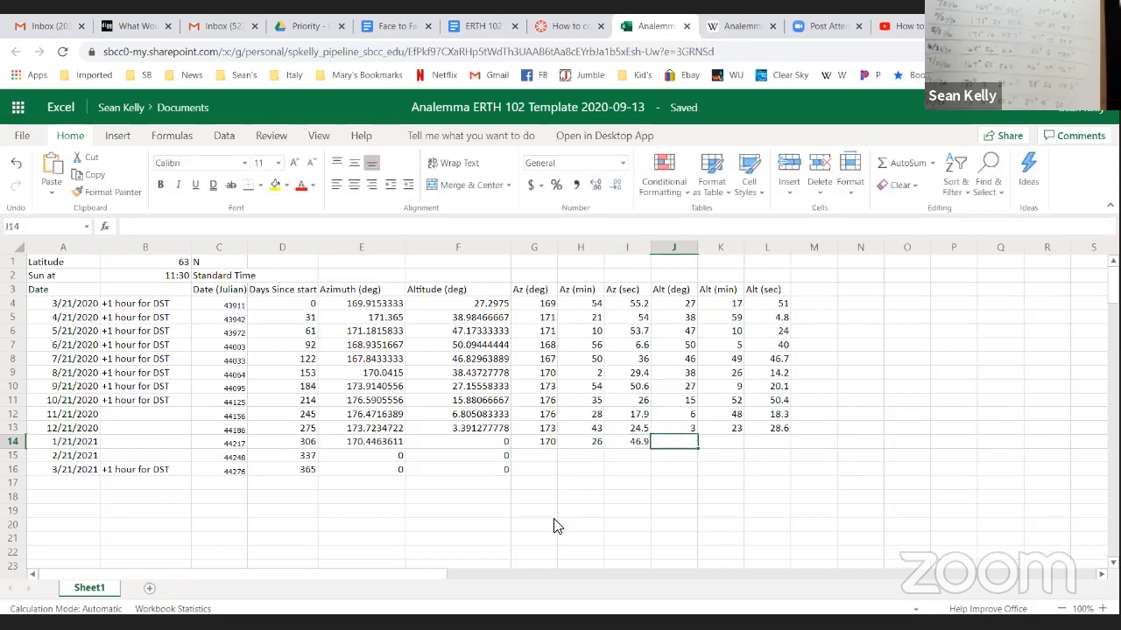
Enter the 1/21/2021 altitude in row 14 as 6 degrees, 54 minutes and 9.7 seconds.
{"action": "type", "text": "6"}
{"action": "key", "text": "Tab"}
{"action": "type", "text": "54"}
{"action": "key", "text": "Tab"}
{"action": "type", "text": "9.7"}
{"action": "key", "text": "Return"}
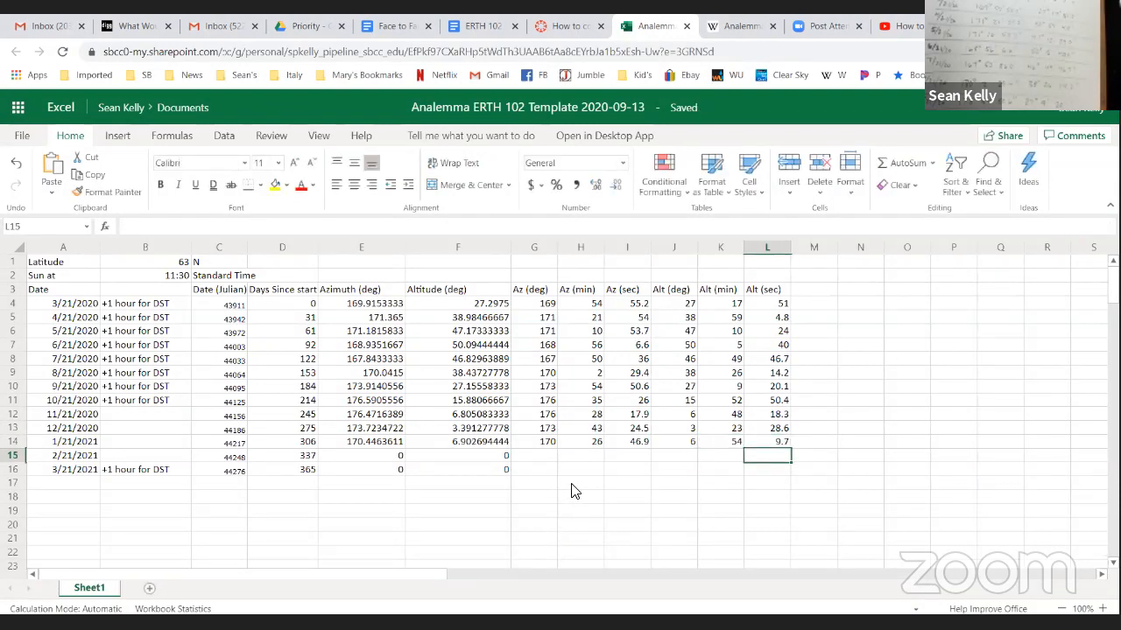
Enter the 2/21/2021 azimuth in row 15 as 169 degrees, 7 minutes and 56.6 seconds.
{"action": "left_click", "coordinate": [534, 456]}
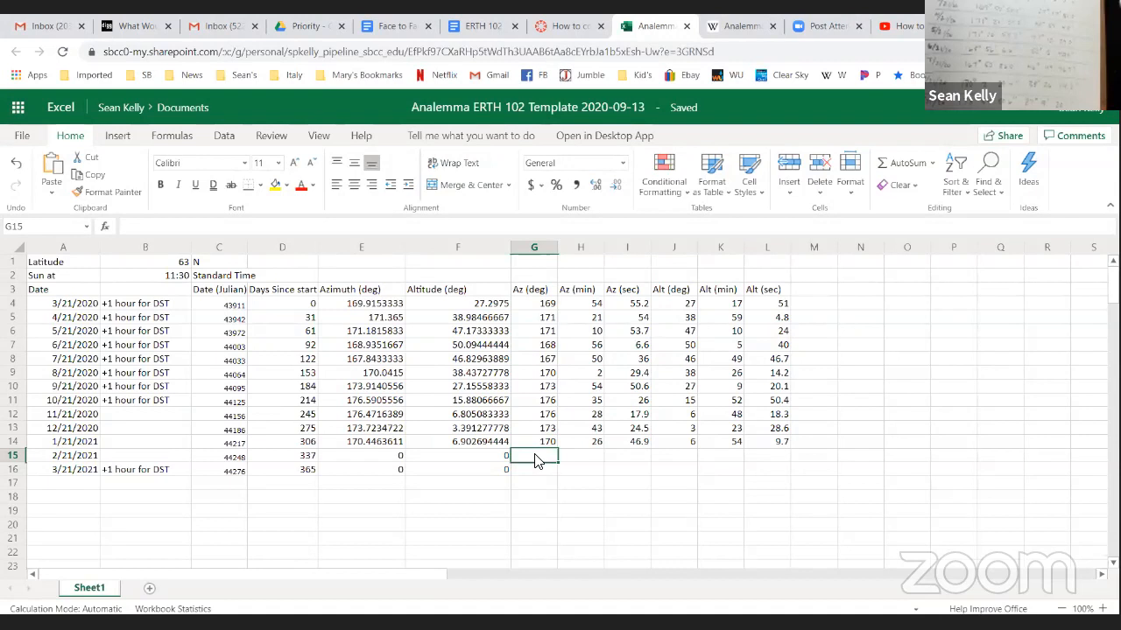
{"action": "type", "text": "169"}
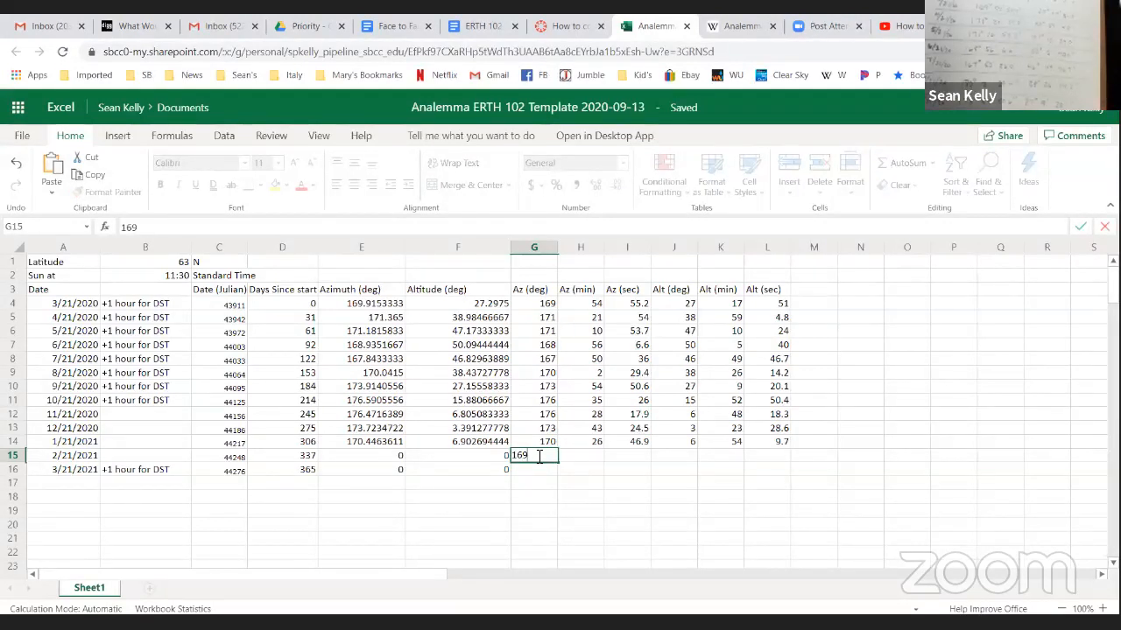
{"action": "key", "text": "Tab"}
{"action": "type", "text": "7"}
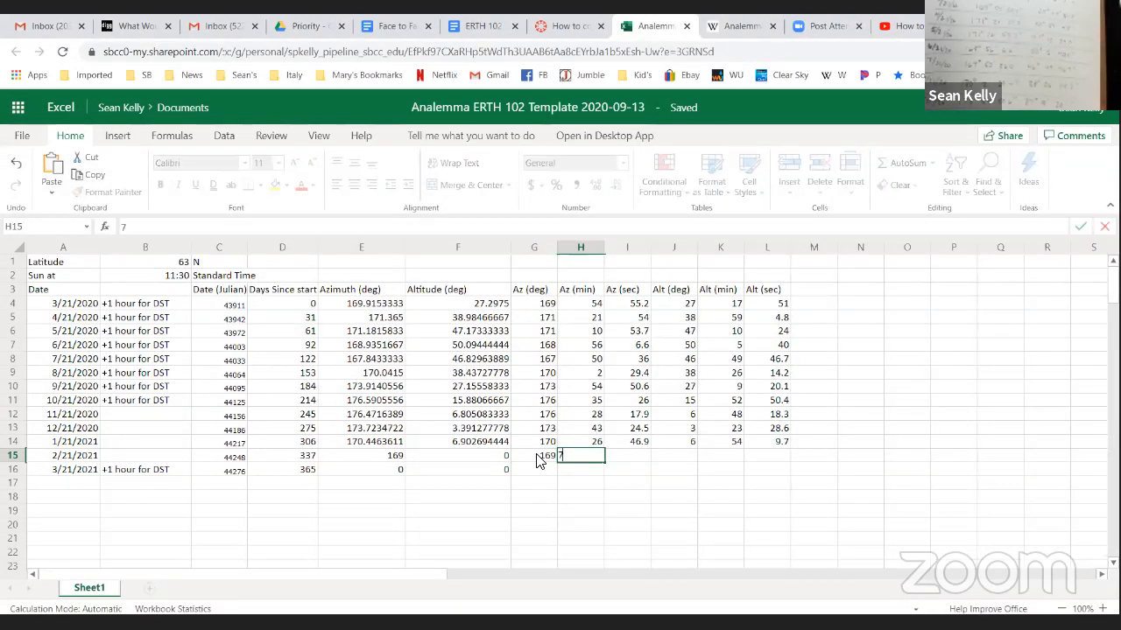
{"action": "key", "text": "Tab"}
{"action": "type", "text": "56.6"}
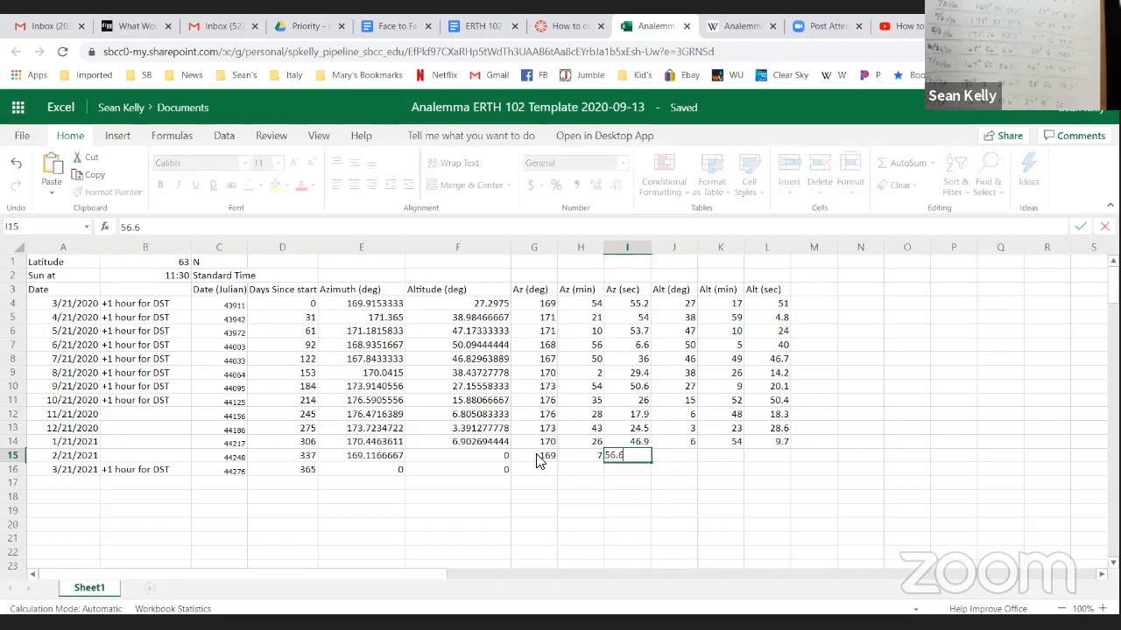
{"action": "key", "text": "Tab"}
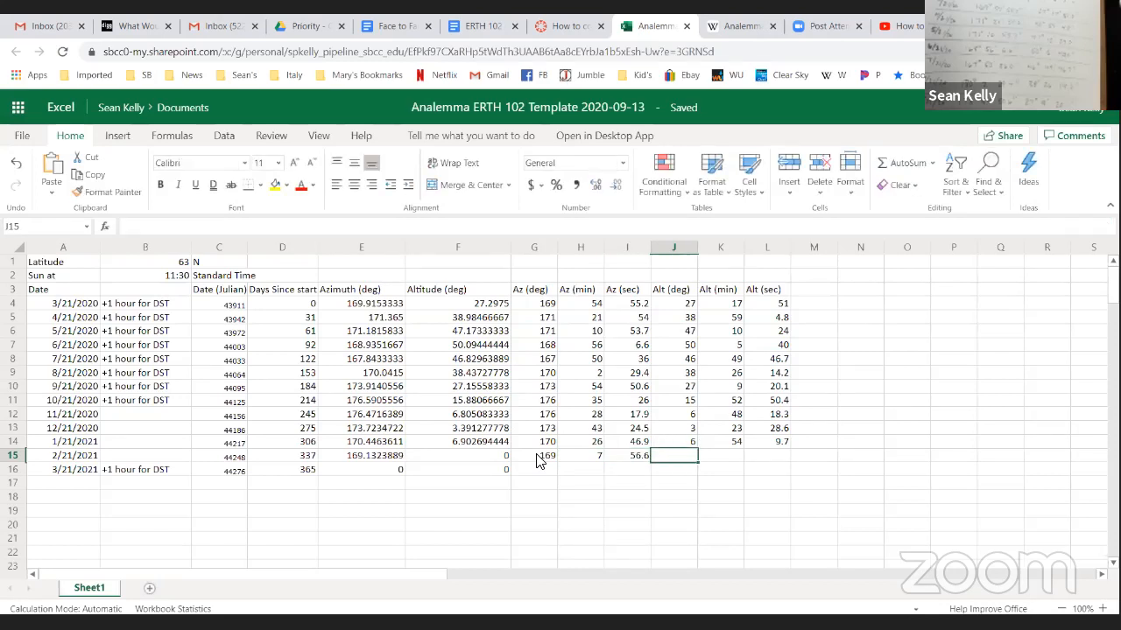
Enter the 2/21/2021 altitude in row 15 as 16 degrees, 17 minutes and 2.2 seconds.
{"action": "type", "text": "16"}
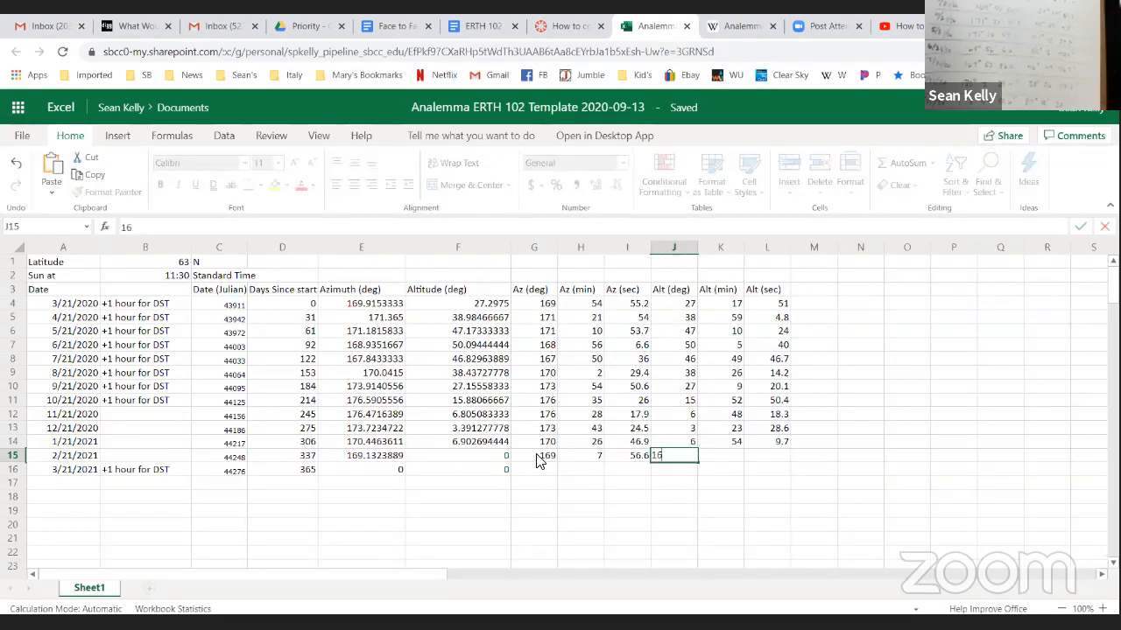
{"action": "key", "text": "Tab"}
{"action": "type", "text": "17"}
{"action": "key", "text": "Tab"}
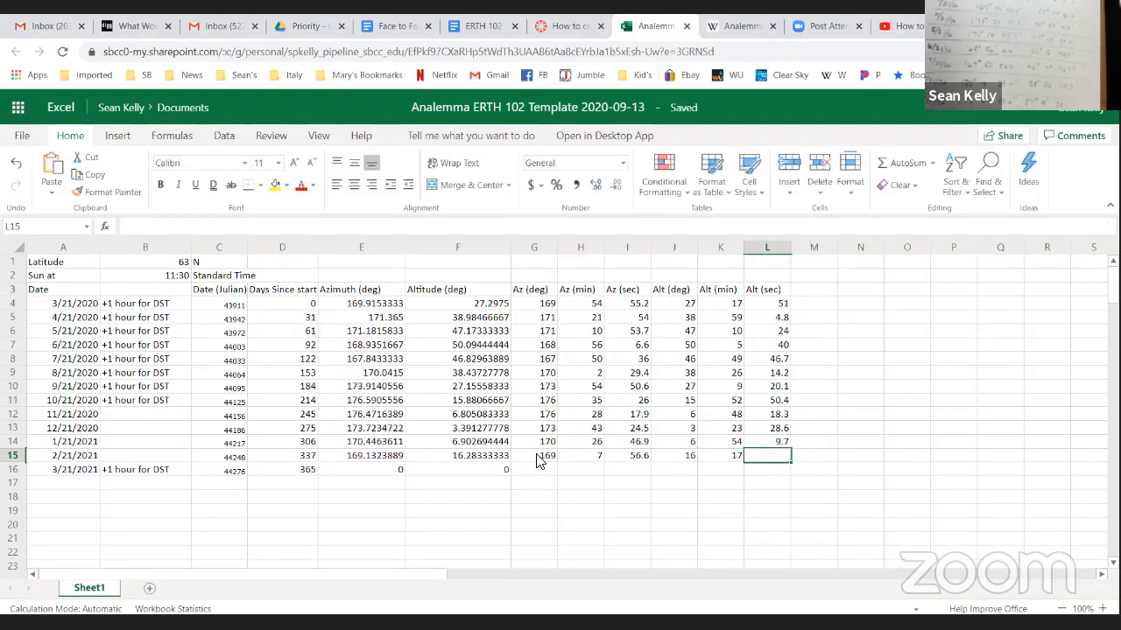
{"action": "type", "text": "2.2"}
{"action": "key", "text": "Return"}
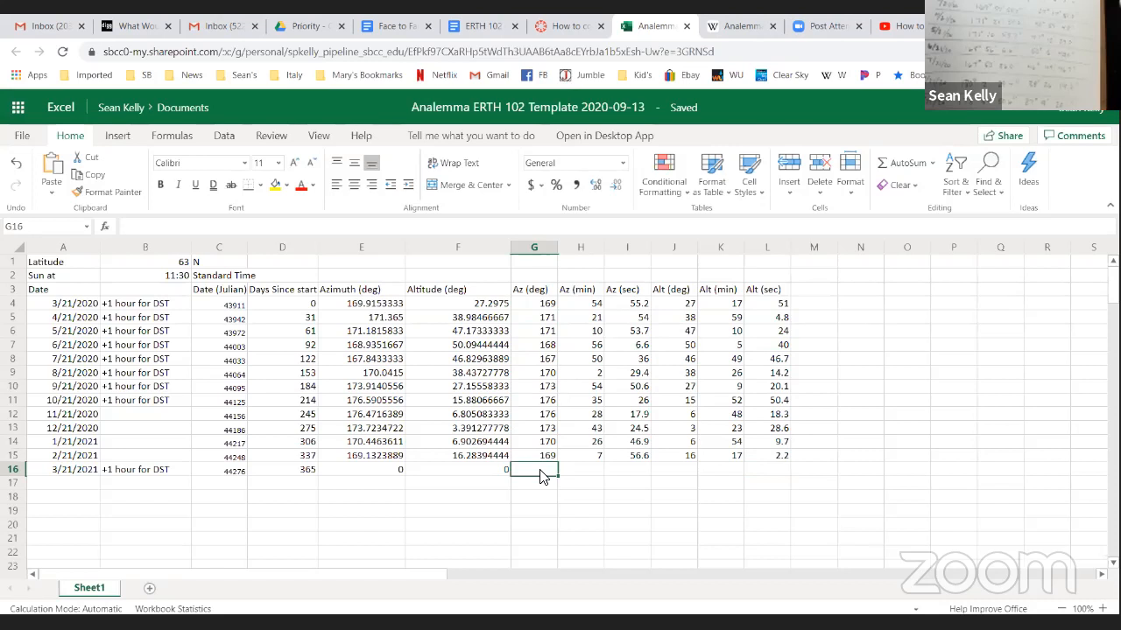
Enter the 3/21/2021 azimuth in row 16 as 169 degrees, 54 minutes and 13.8 seconds.
{"action": "type", "text": "169"}
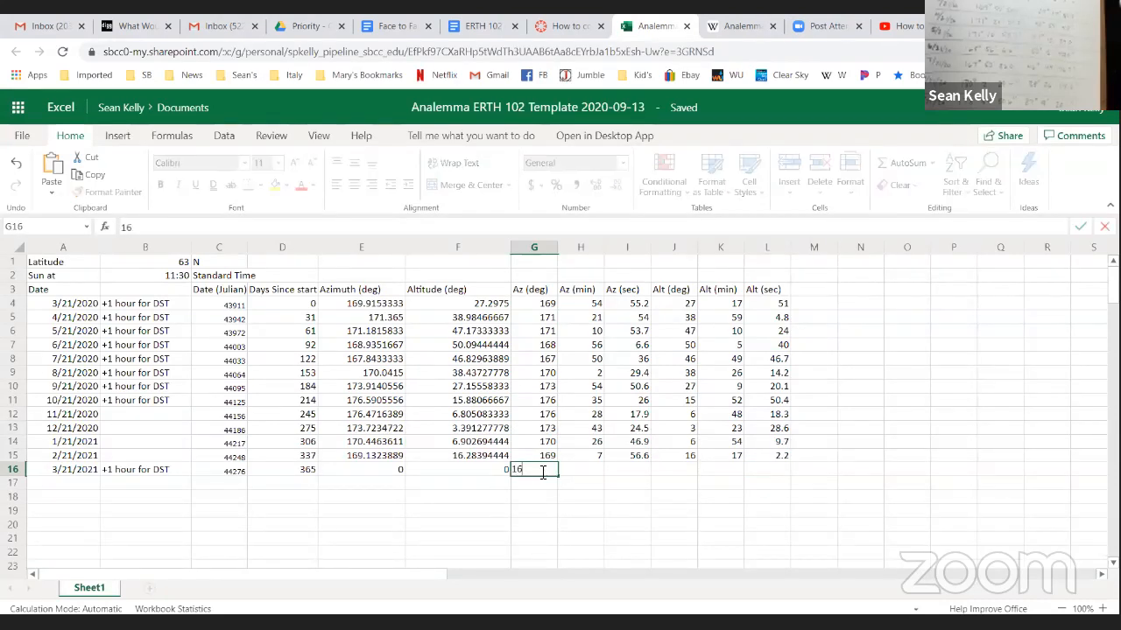
{"action": "key", "text": "Tab"}
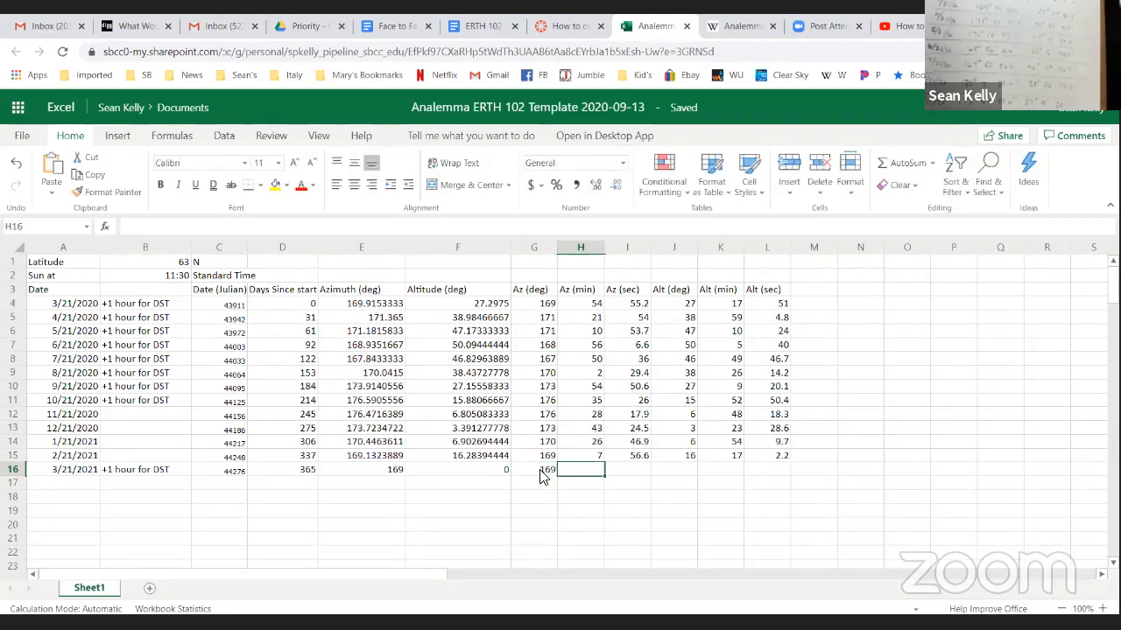
{"action": "type", "text": "54"}
{"action": "key", "text": "Tab"}
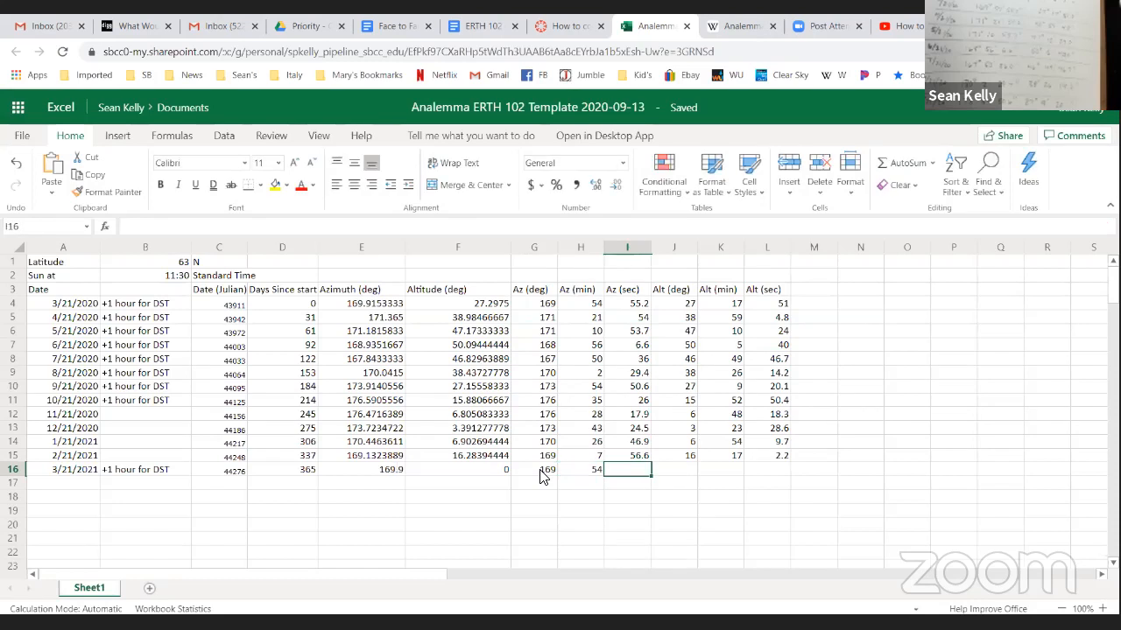
{"action": "type", "text": "13."}
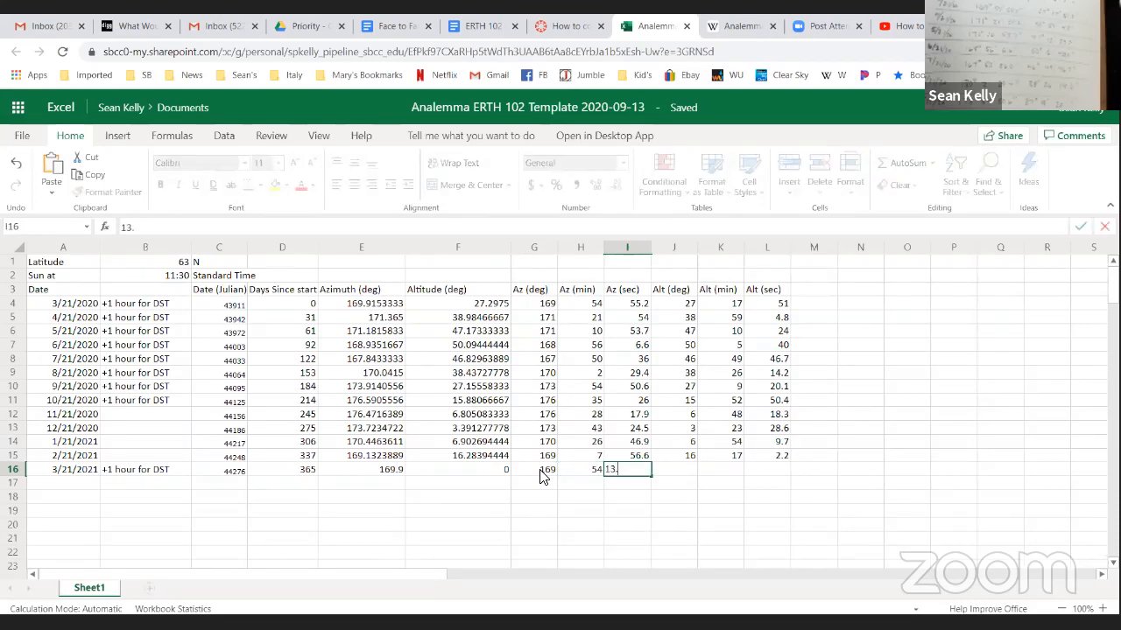
{"action": "type", "text": "8"}
{"action": "key", "text": "Tab"}
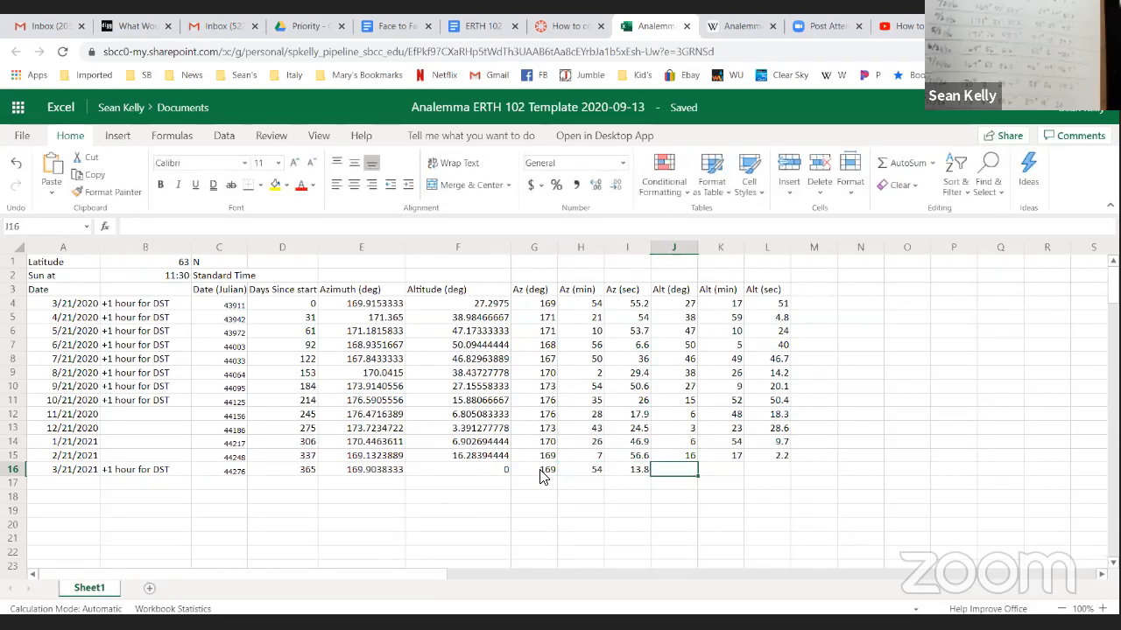
Enter the 3/21/2021 altitude in row 16 as 27 degrees, 12 minutes and 3.5 seconds.
{"action": "type", "text": "27"}
{"action": "key", "text": "Tab"}
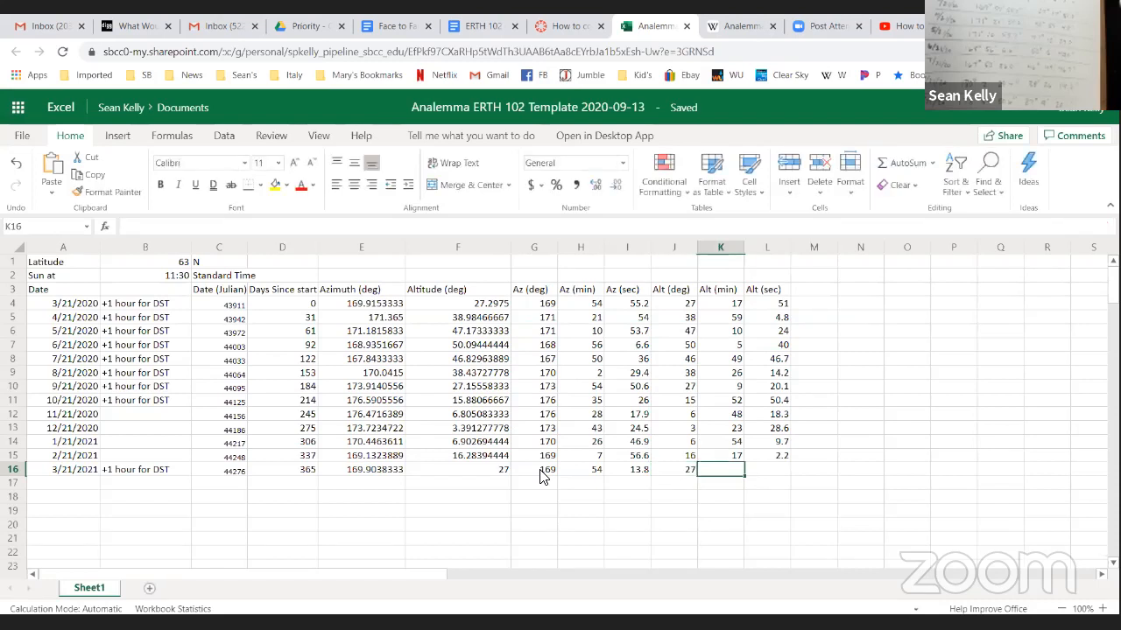
{"action": "type", "text": "12"}
{"action": "key", "text": "Tab"}
{"action": "type", "text": "3.5"}
{"action": "key", "text": "Return"}
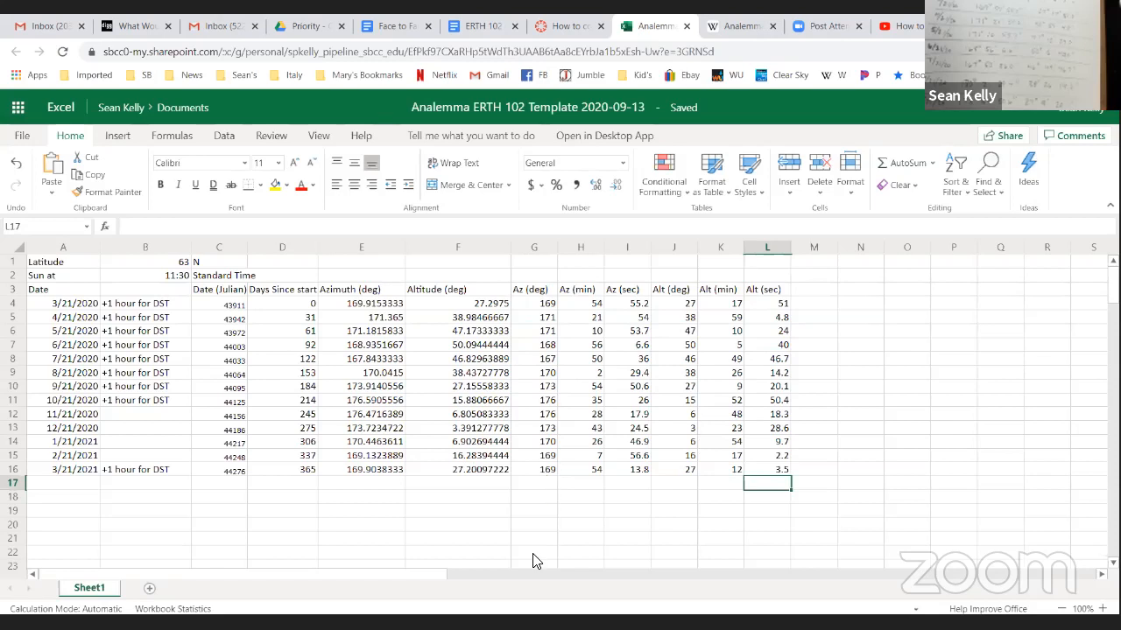
Insert a scatter chart with smooth lines and markers from the Azimuth and Altitude columns, headers included (E3:F16).
{"action": "left_click", "coordinate": [356, 292]}
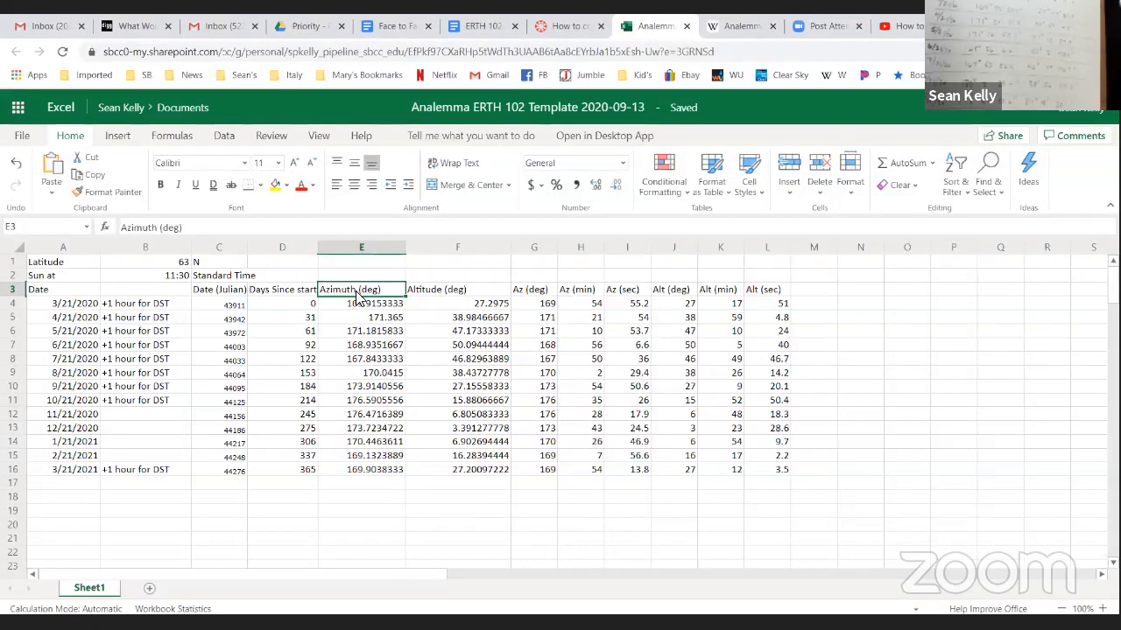
{"action": "mouse_move", "coordinate": [356, 296]}
{"action": "left_mouse_down"}
{"action": "mouse_move", "coordinate": [396, 300]}
{"action": "mouse_move", "coordinate": [455, 337]}
{"action": "mouse_move", "coordinate": [475, 477]}
{"action": "left_mouse_up"}
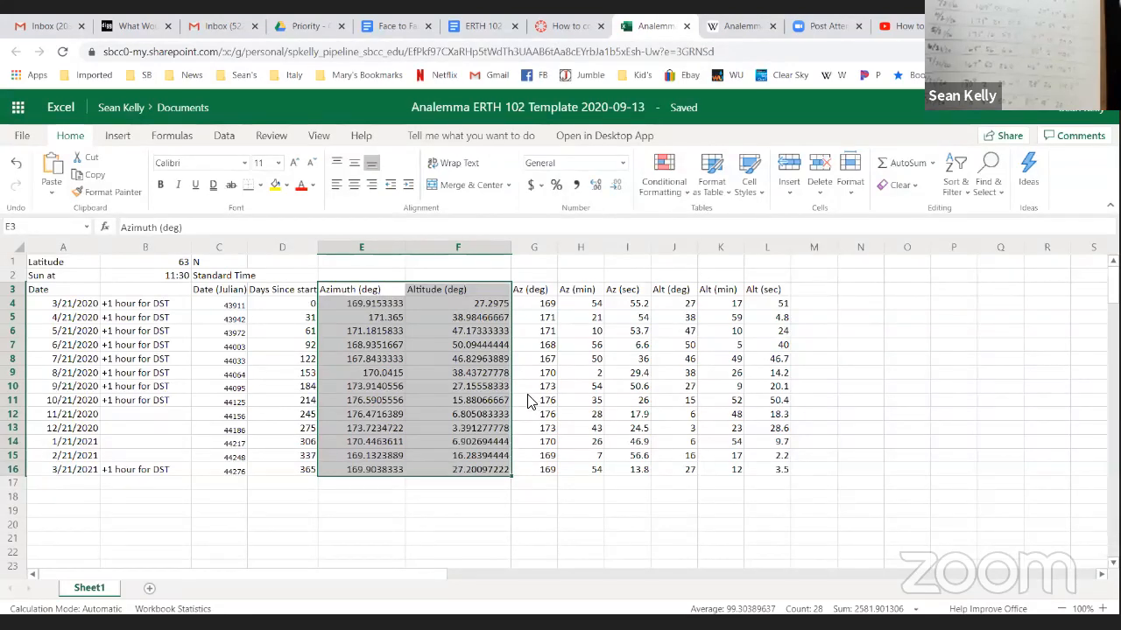
{"action": "left_click", "coordinate": [118, 138]}
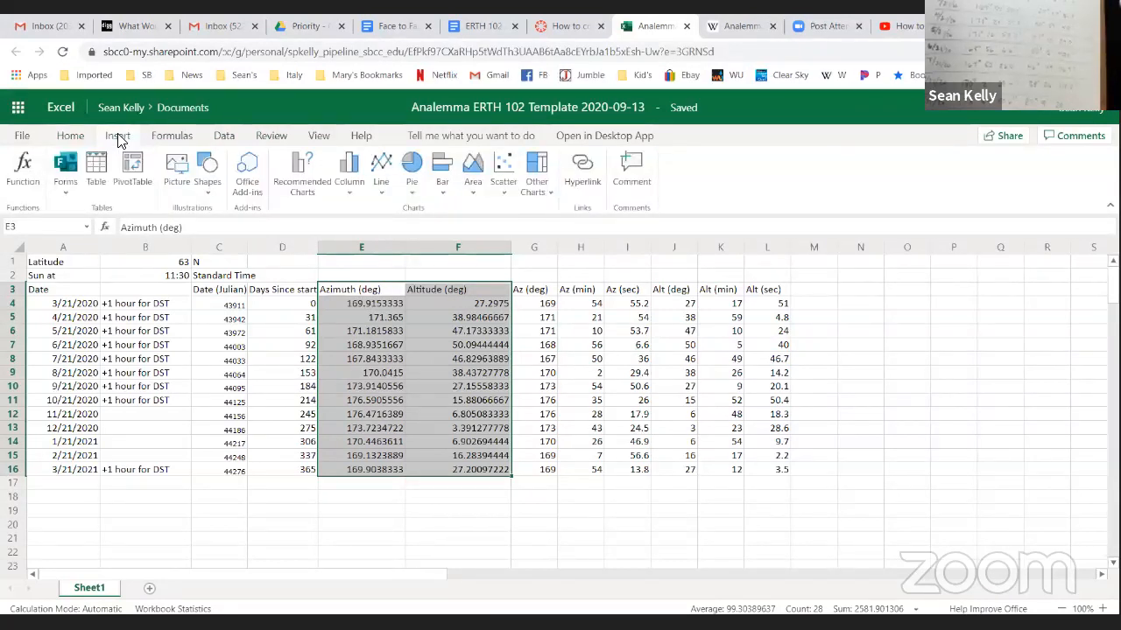
{"action": "left_click", "coordinate": [504, 195]}
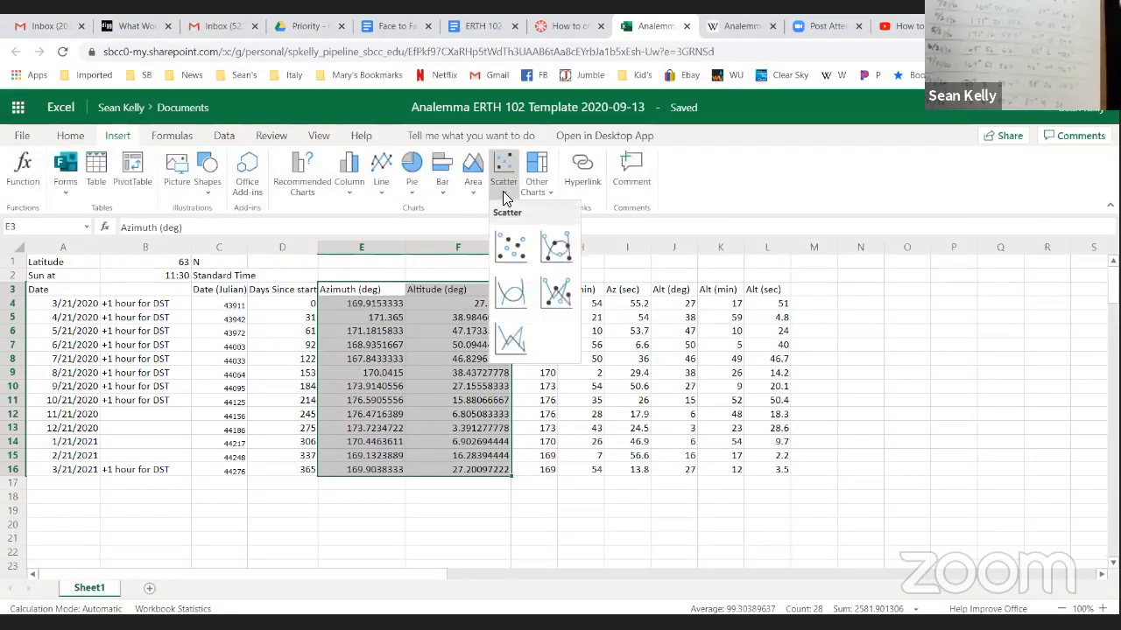
{"action": "left_click", "coordinate": [561, 249]}
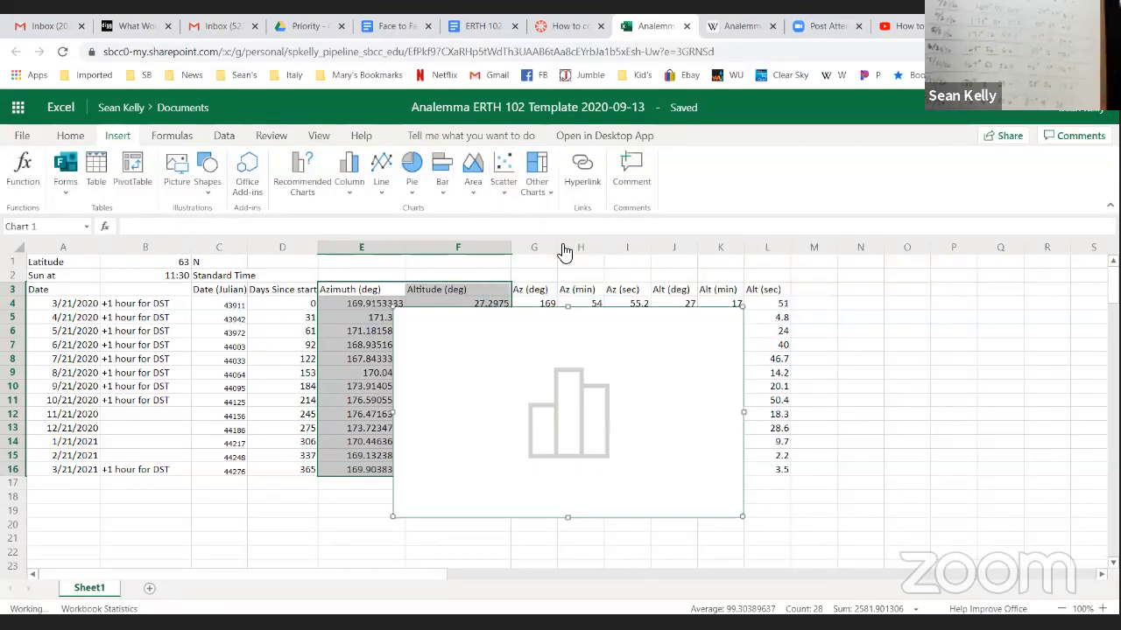
Move the scatter chart beside the data table and stretch it taller, down to about row 22.
{"action": "left_click_drag", "start_coordinate": [624, 320], "coordinate": [990, 284]}
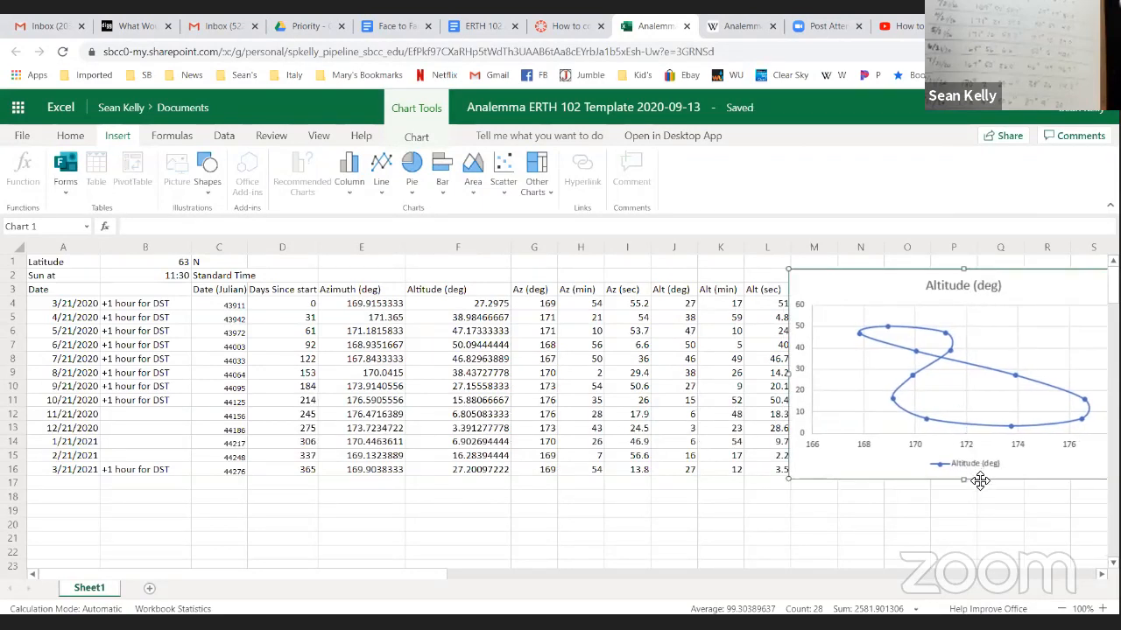
{"action": "left_click_drag", "start_coordinate": [959, 497], "coordinate": [974, 583]}
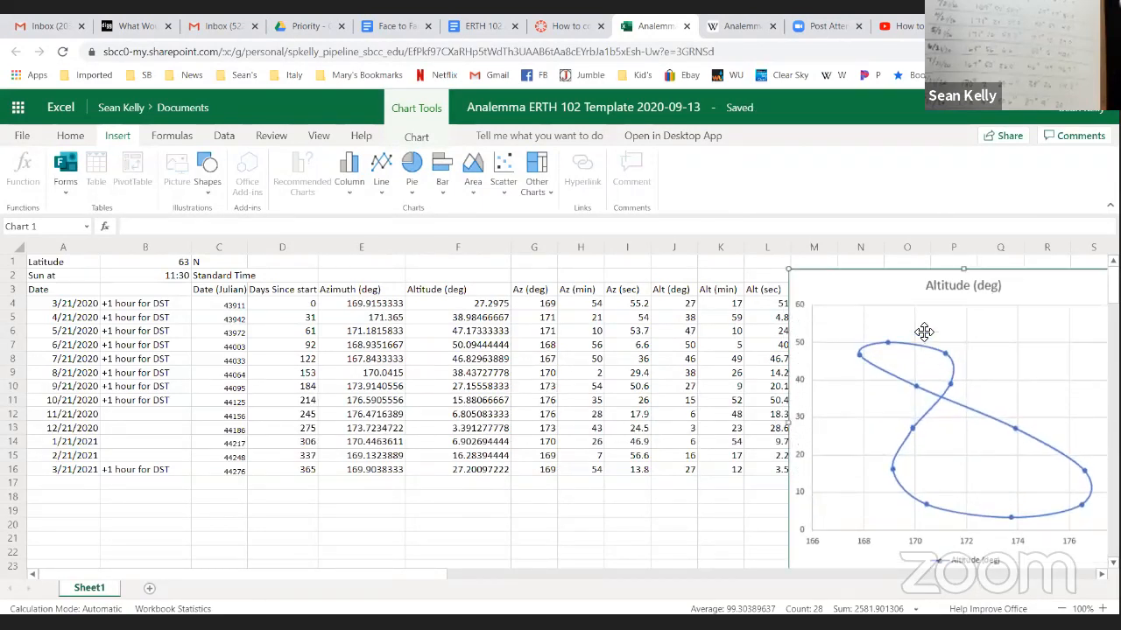
{"action": "left_click_drag", "start_coordinate": [898, 285], "coordinate": [880, 265]}
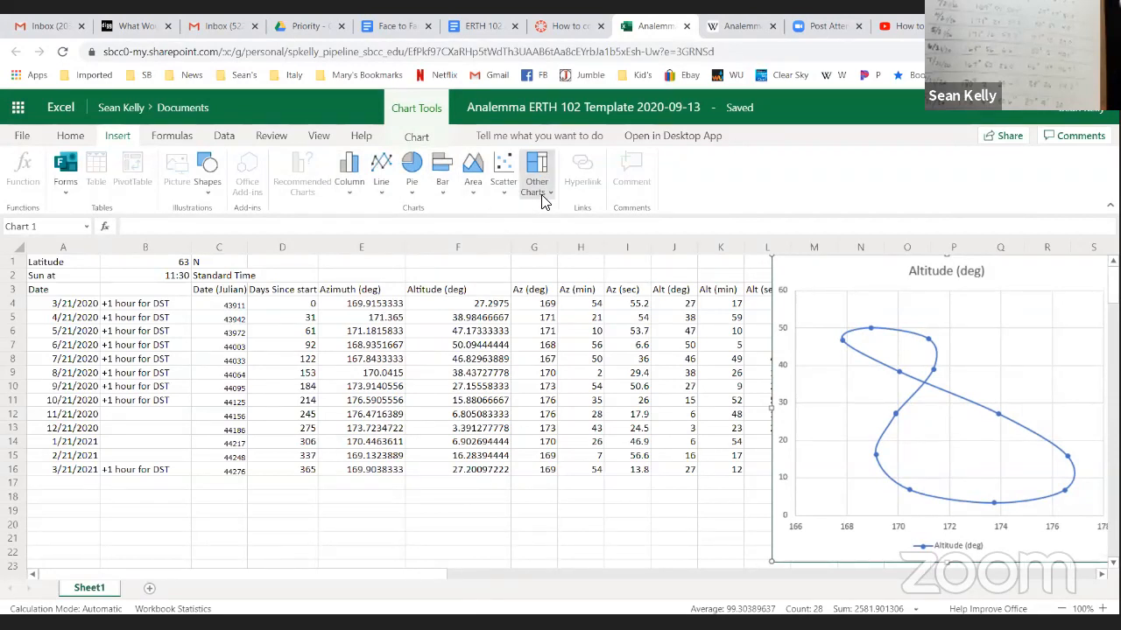
Set the chart's alternative text title to "63 deg N Latitude at 11:30 am".
{"action": "right_click", "coordinate": [924, 275]}
{"action": "left_click", "coordinate": [971, 282]}
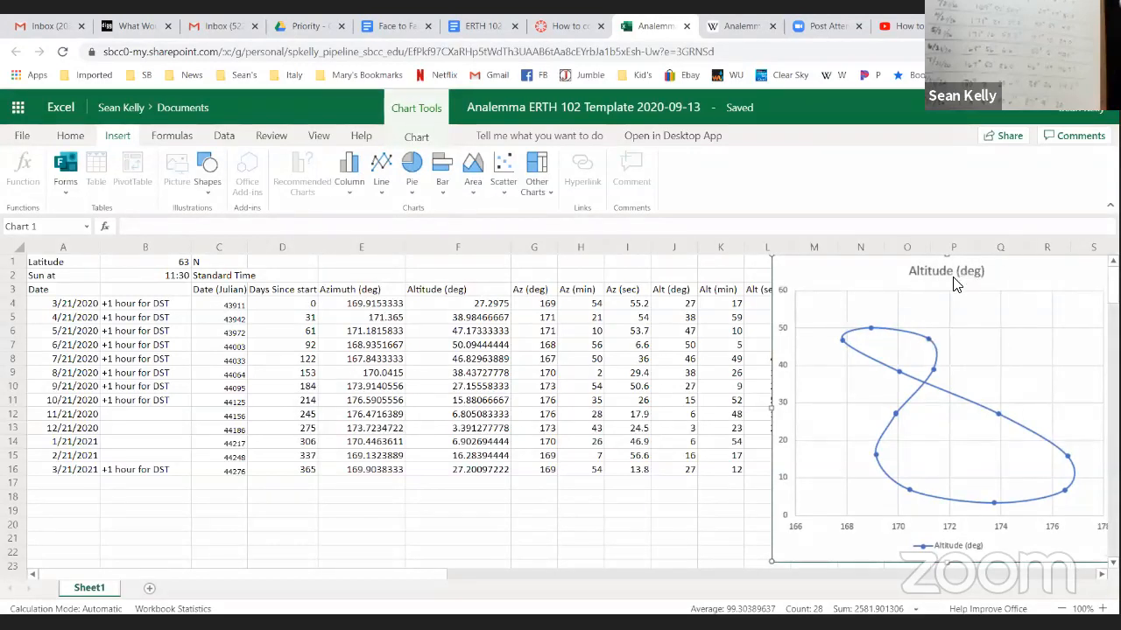
{"action": "left_click", "coordinate": [526, 295]}
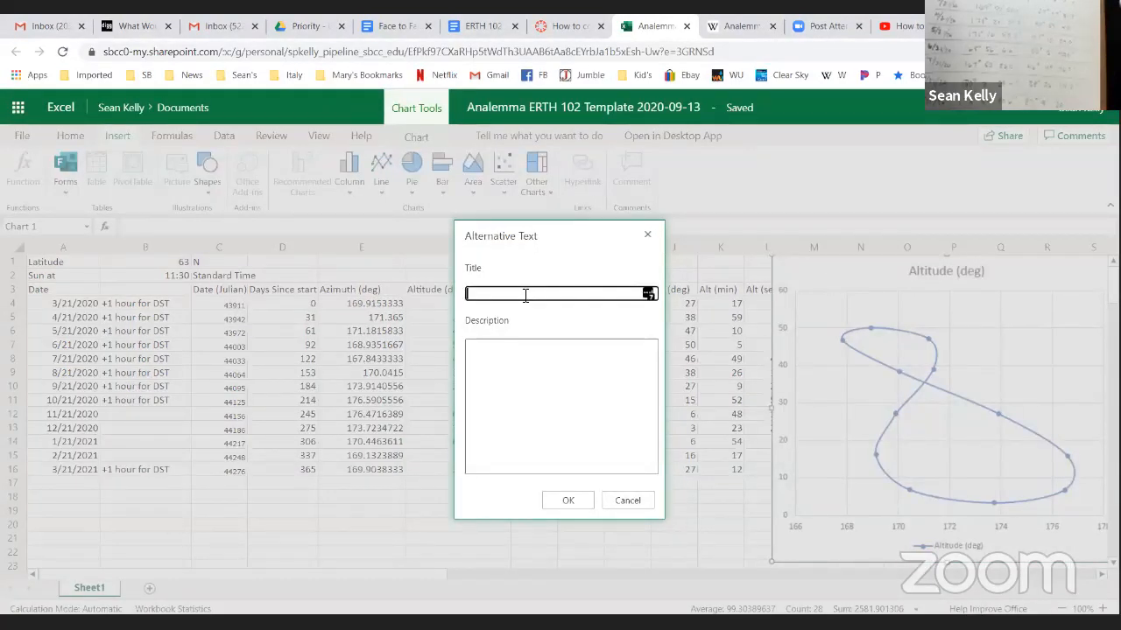
{"action": "type", "text": "63 deg N L"}
{"action": "type", "text": "titude"}
{"action": "key", "text": "BackSpace"}
{"action": "key", "text": "BackSpace"}
{"action": "key", "text": "BackSpace"}
{"action": "key", "text": "BackSpace"}
{"action": "key", "text": "BackSpace"}
{"action": "type", "text": "itude at 11:30 S"}
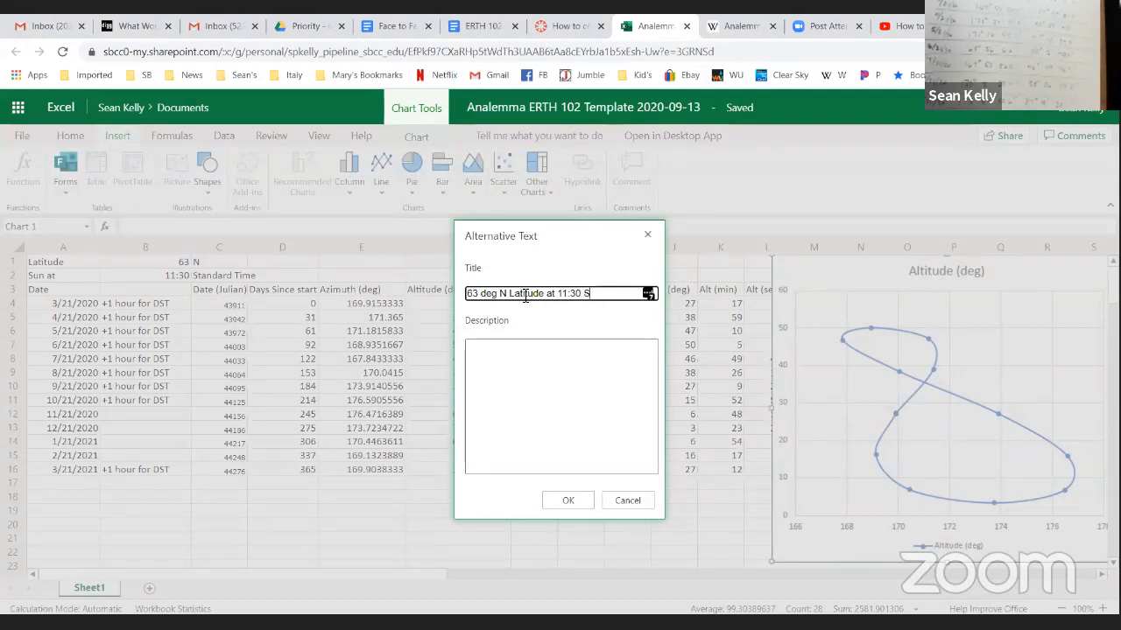
{"action": "type", "text": "Tam"}
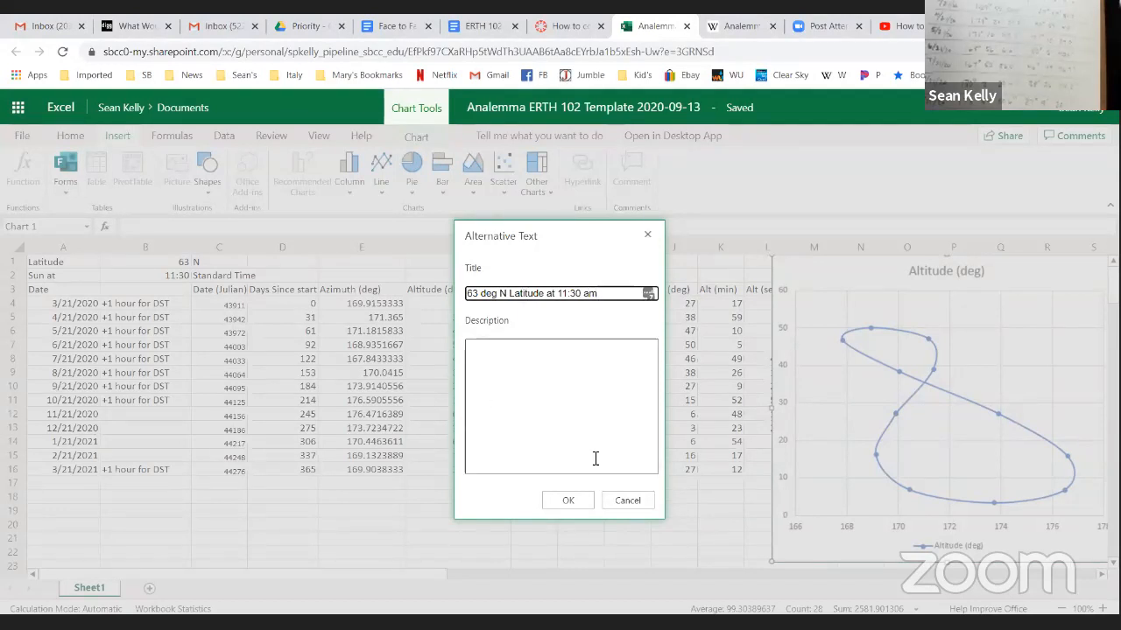
{"action": "left_click", "coordinate": [569, 500]}
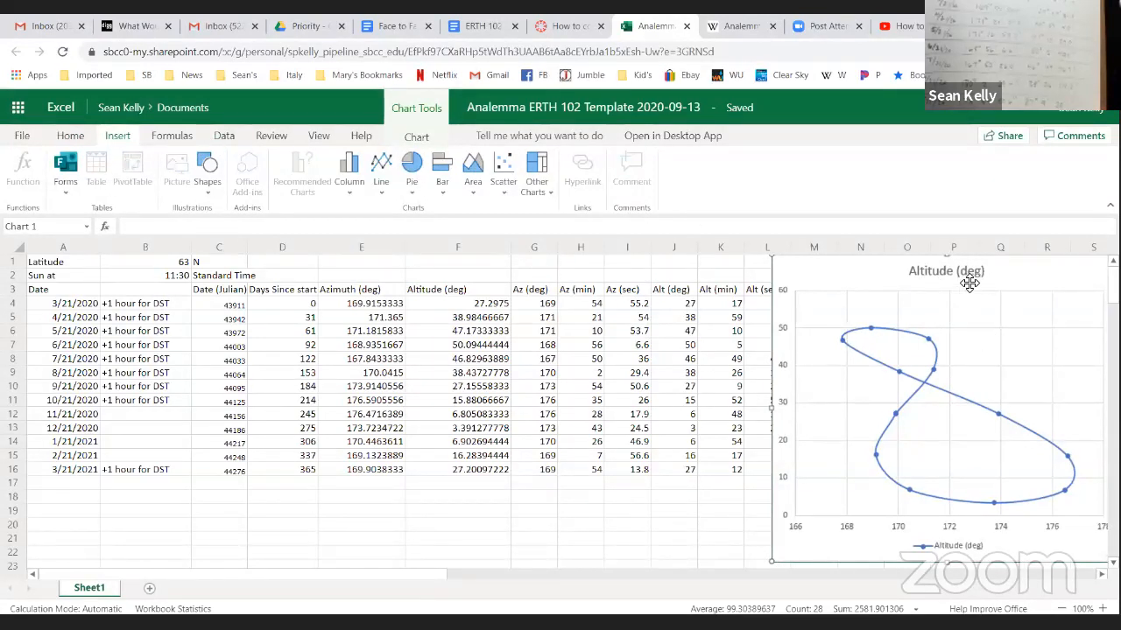
Reposition the chart over columns K to R so that its full width fits in view.
{"action": "left_click_drag", "start_coordinate": [974, 291], "coordinate": [964, 287]}
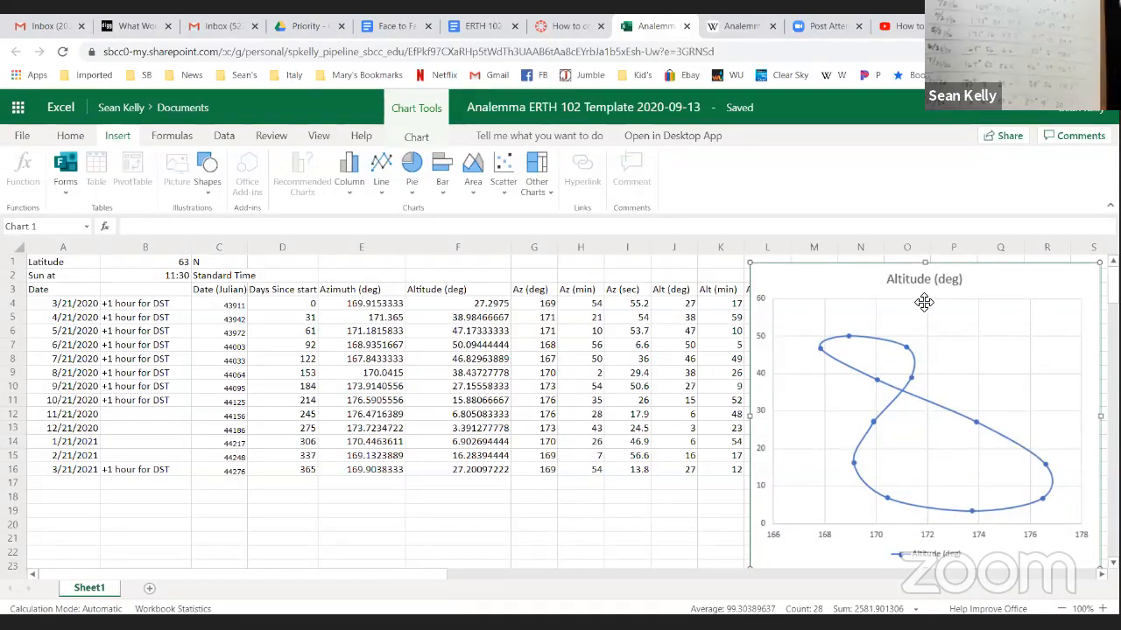
{"action": "left_click_drag", "start_coordinate": [920, 301], "coordinate": [898, 290]}
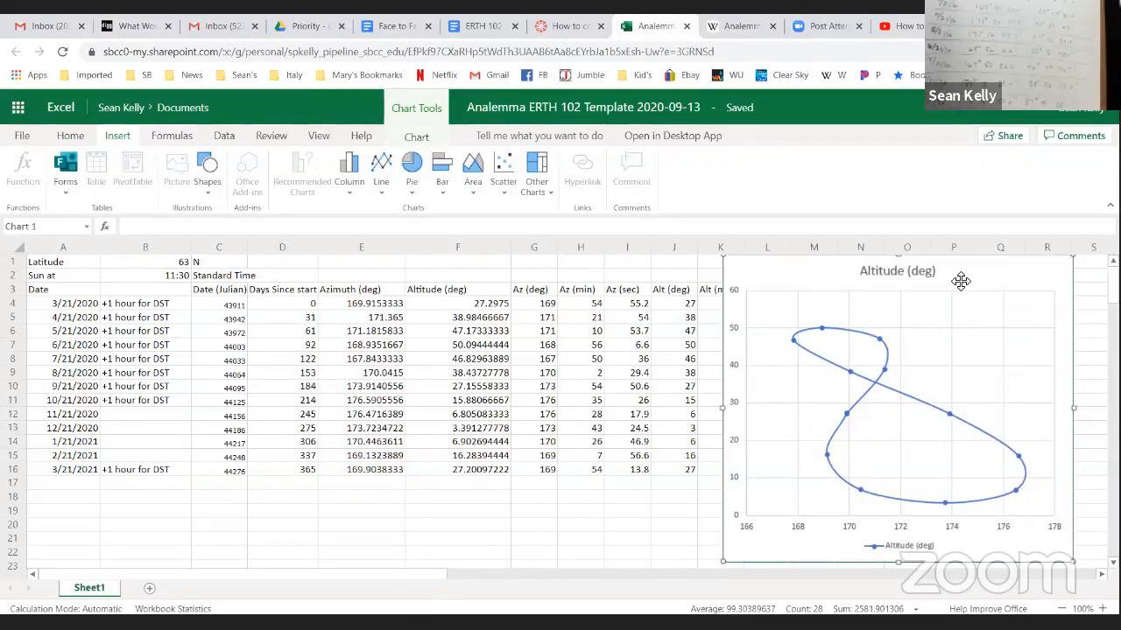
{"action": "left_click_drag", "start_coordinate": [962, 279], "coordinate": [955, 281]}
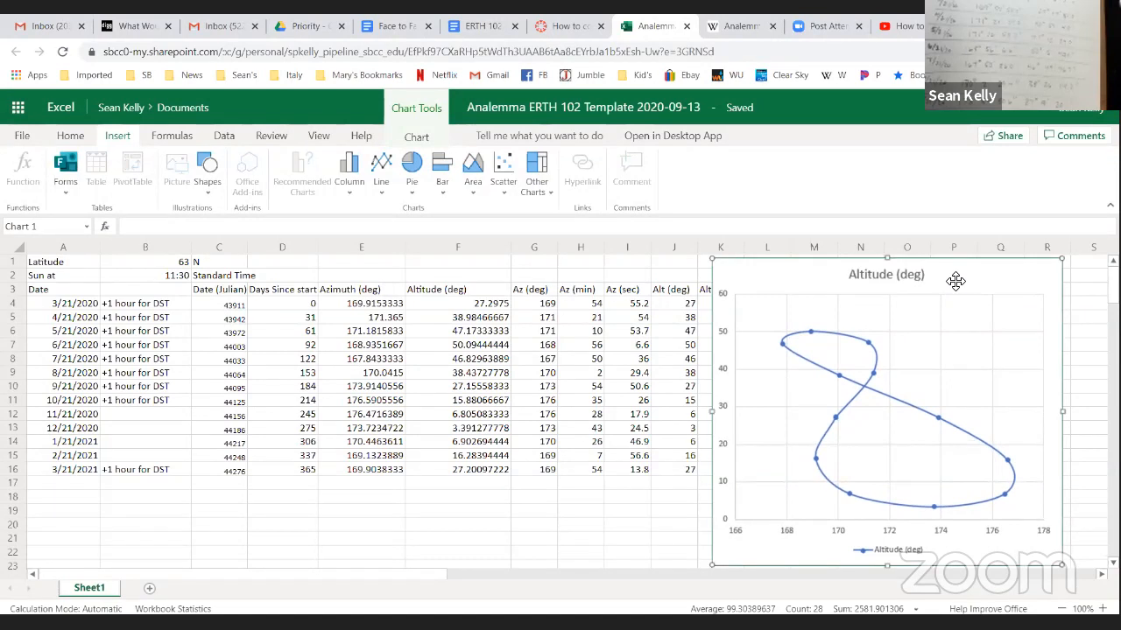